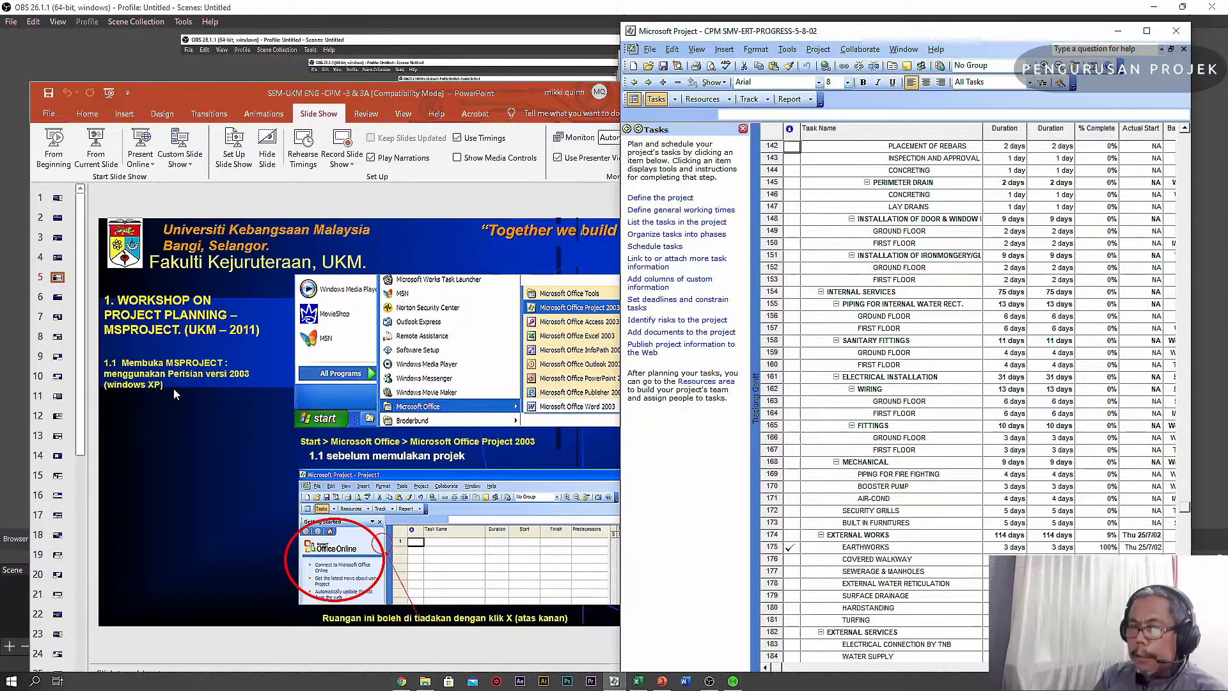
# - Close the Tasks guide pane in the project schedule and bring up slide 7 of the presentation
pyautogui.scroll(-1, 175, 392)
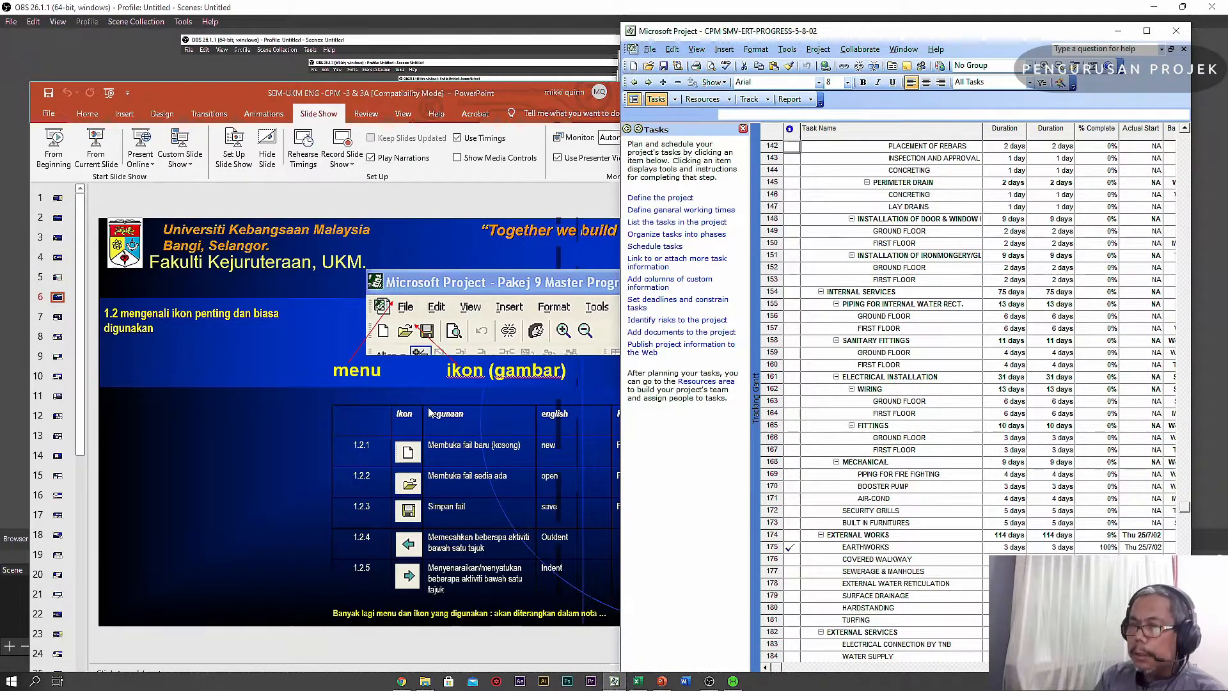
pyautogui.scroll(1, 305, 430)
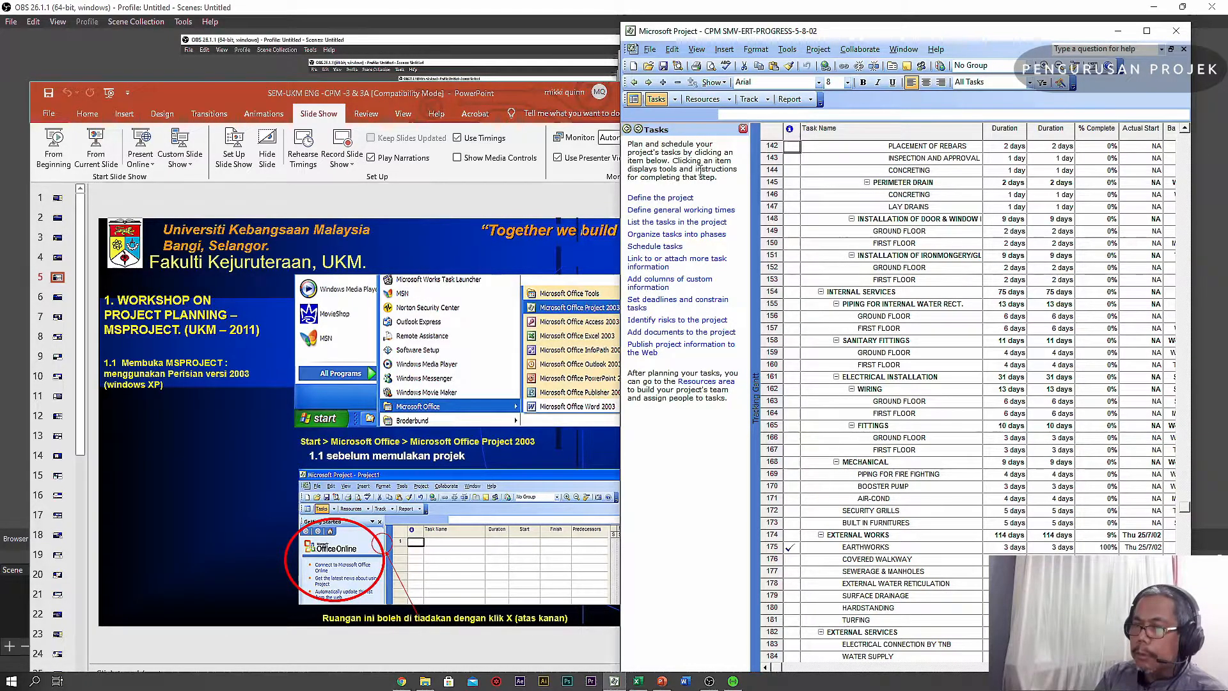
pyautogui.click(743, 129)
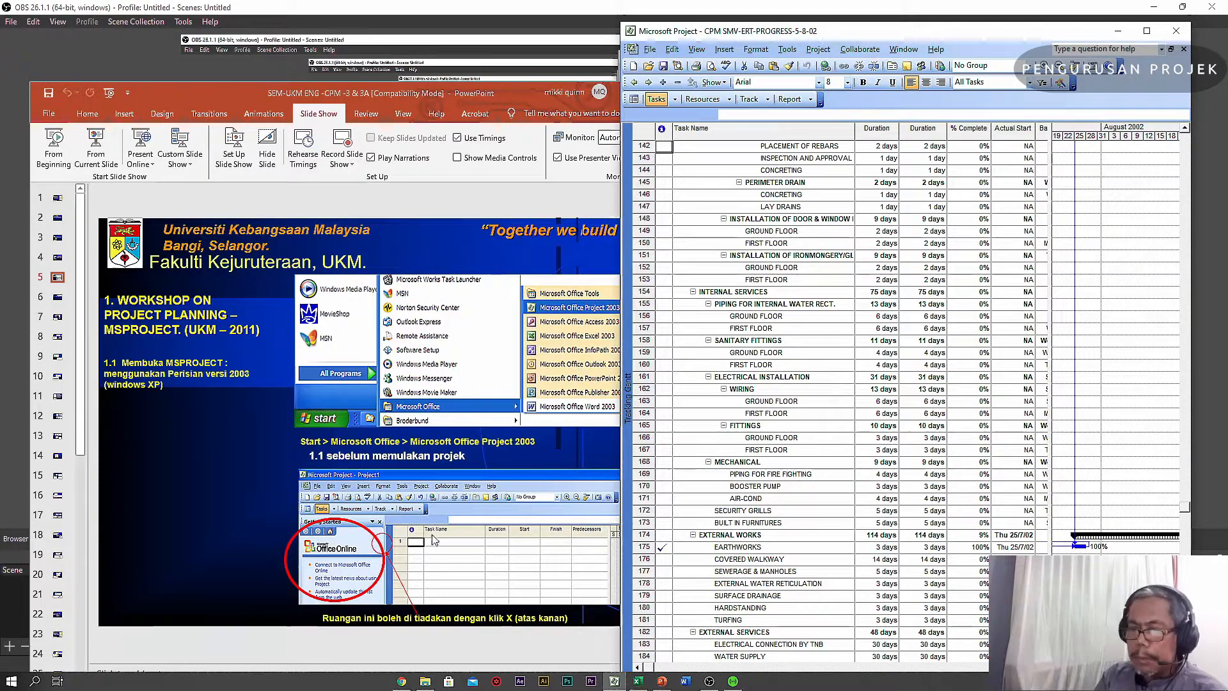
pyautogui.scroll(-1, 225, 571)
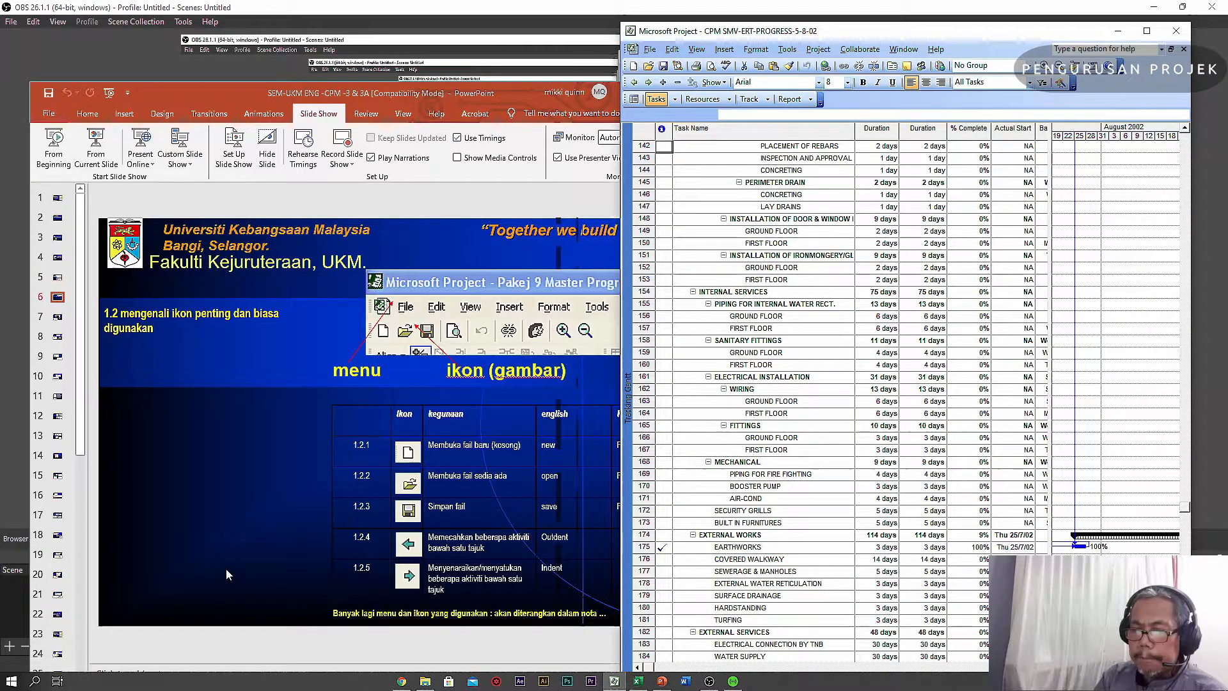
pyautogui.scroll(-1, 225, 571)
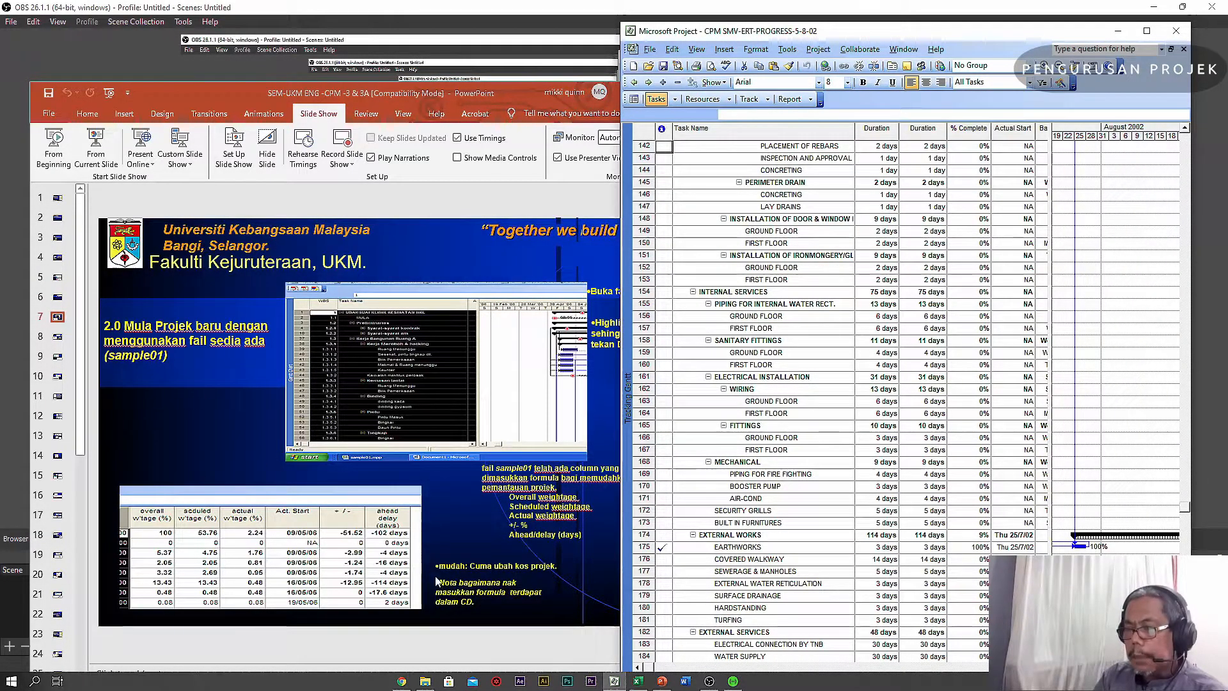
# - Switch to the Excel workbook and compare the bill of quantities on the bq bunglo, SUSUN BALIK and BQ TERSUSUN sheets
pyautogui.click(637, 682)
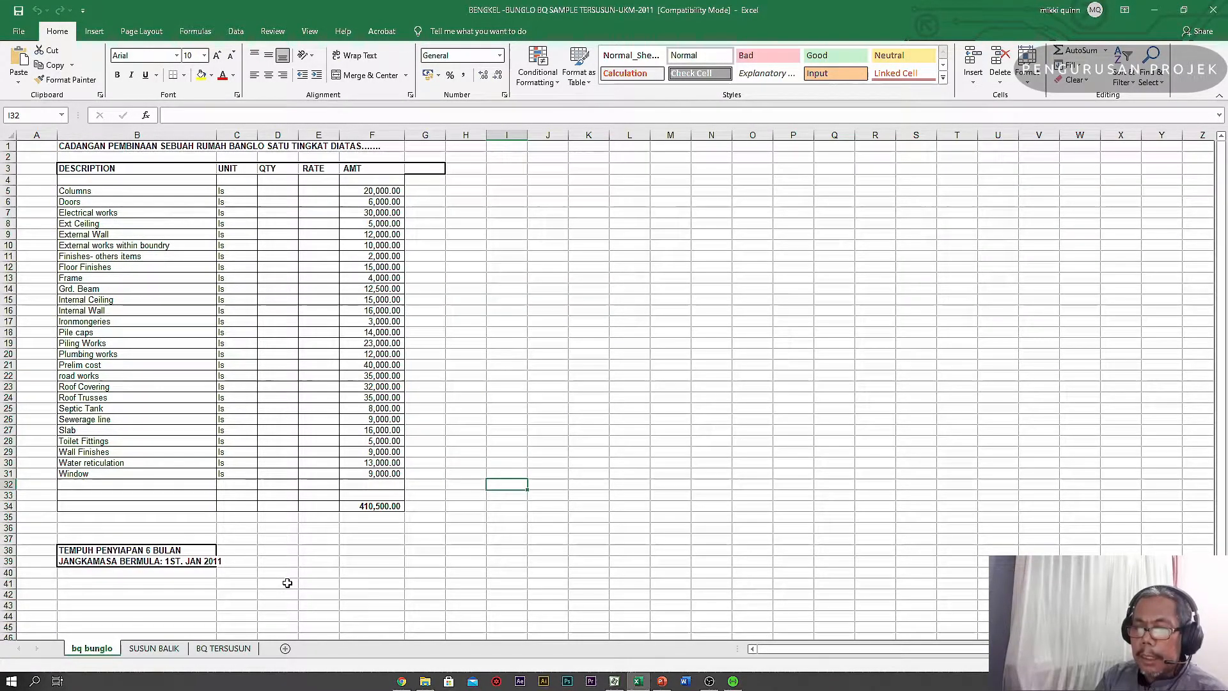
pyautogui.click(154, 648)
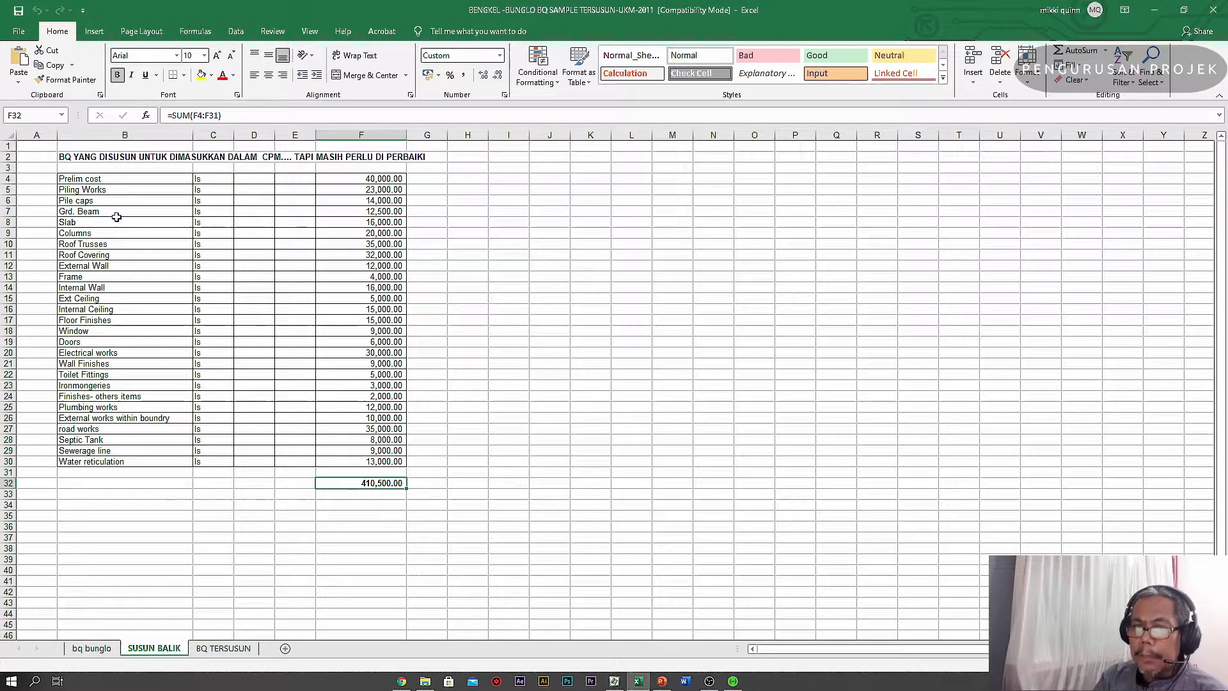
pyautogui.click(96, 650)
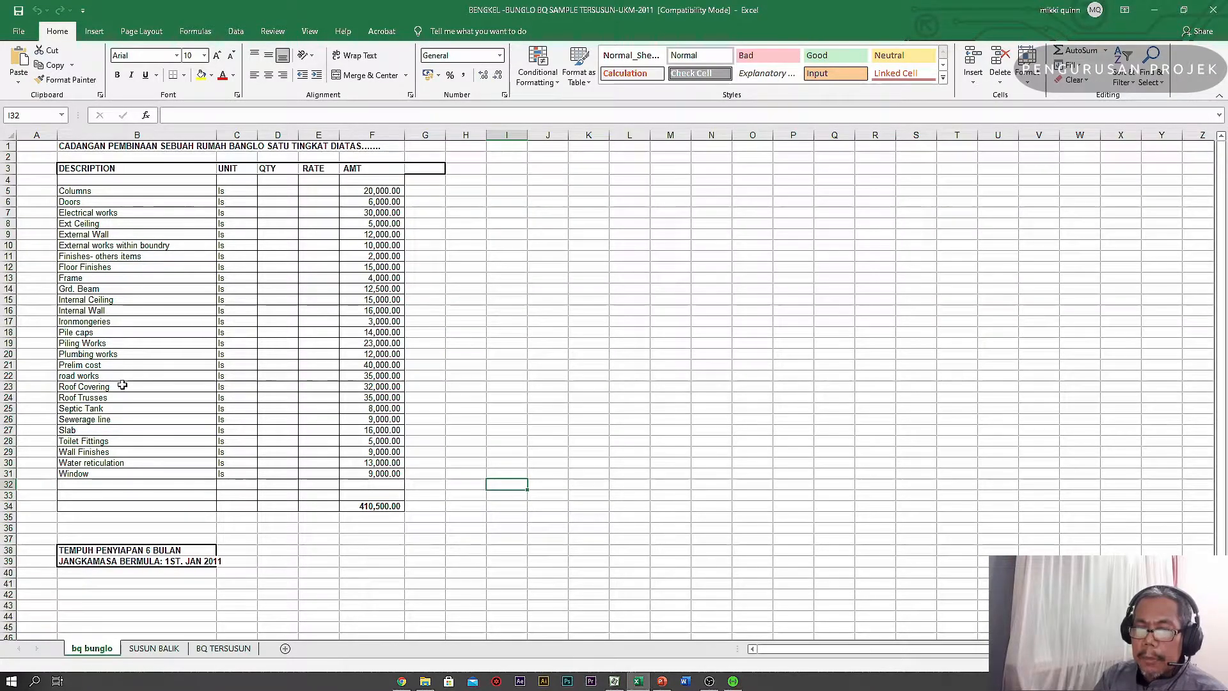
pyautogui.click(155, 649)
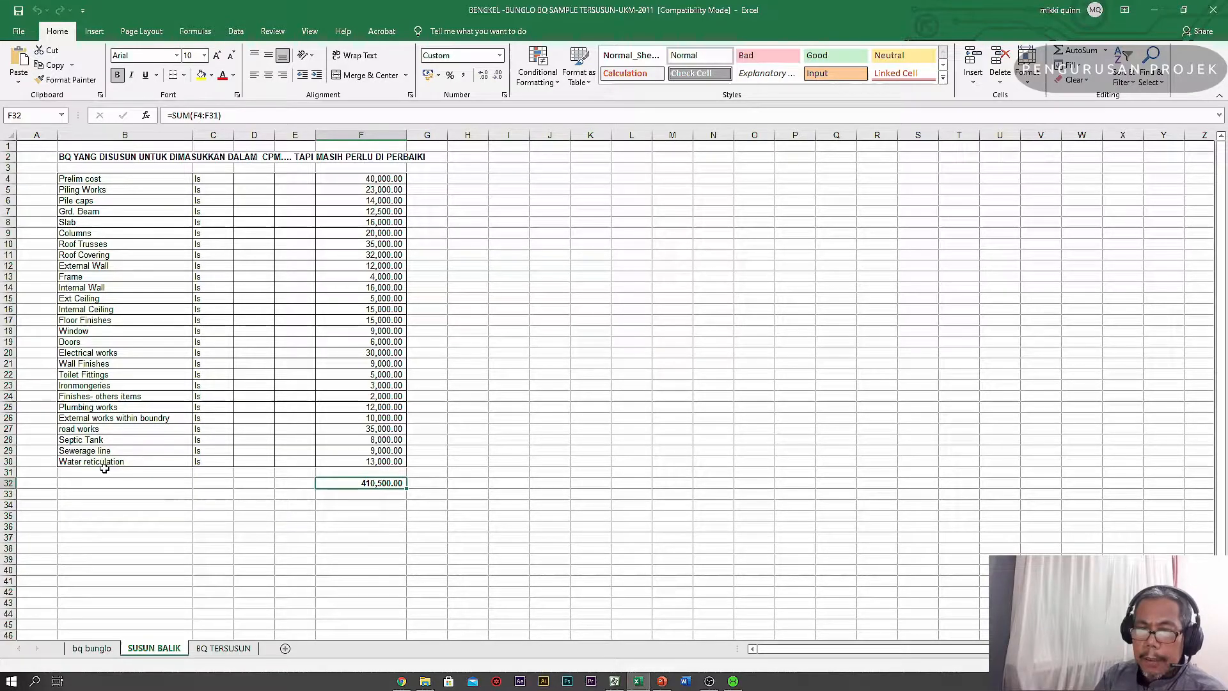
pyautogui.click(218, 649)
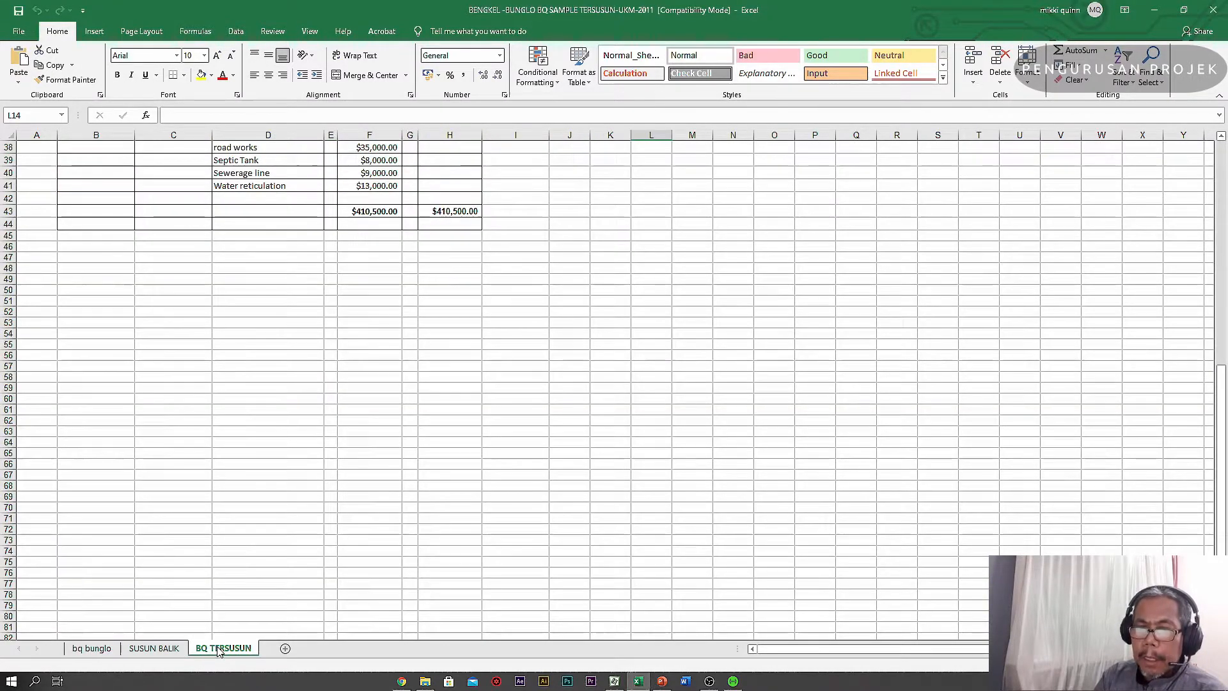
pyautogui.scroll(12, 328, 478)
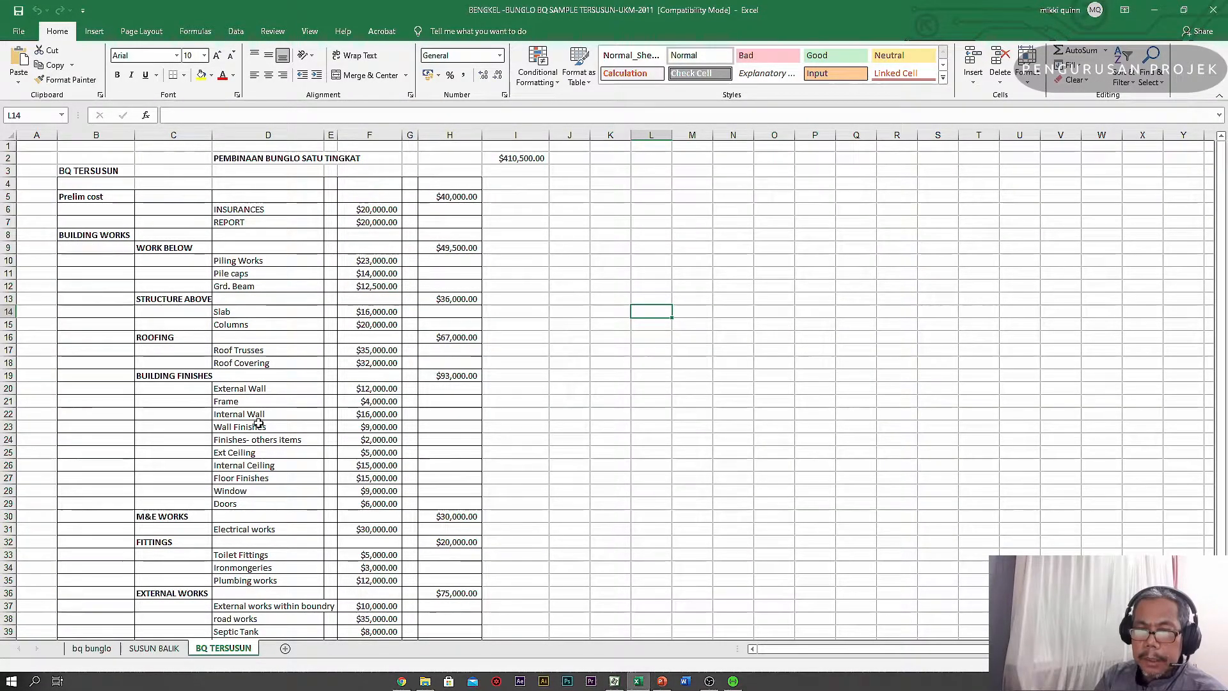
pyautogui.scroll(-5, 259, 420)
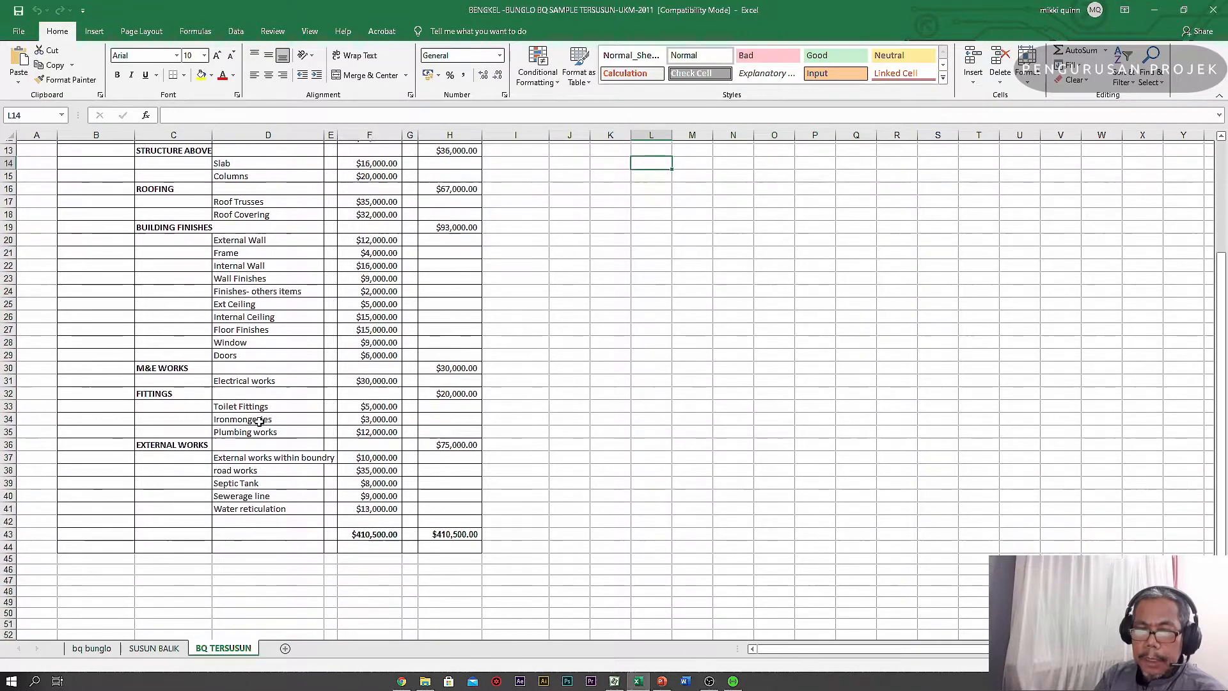
pyautogui.scroll(-4, 259, 421)
pyautogui.scroll(3, 259, 420)
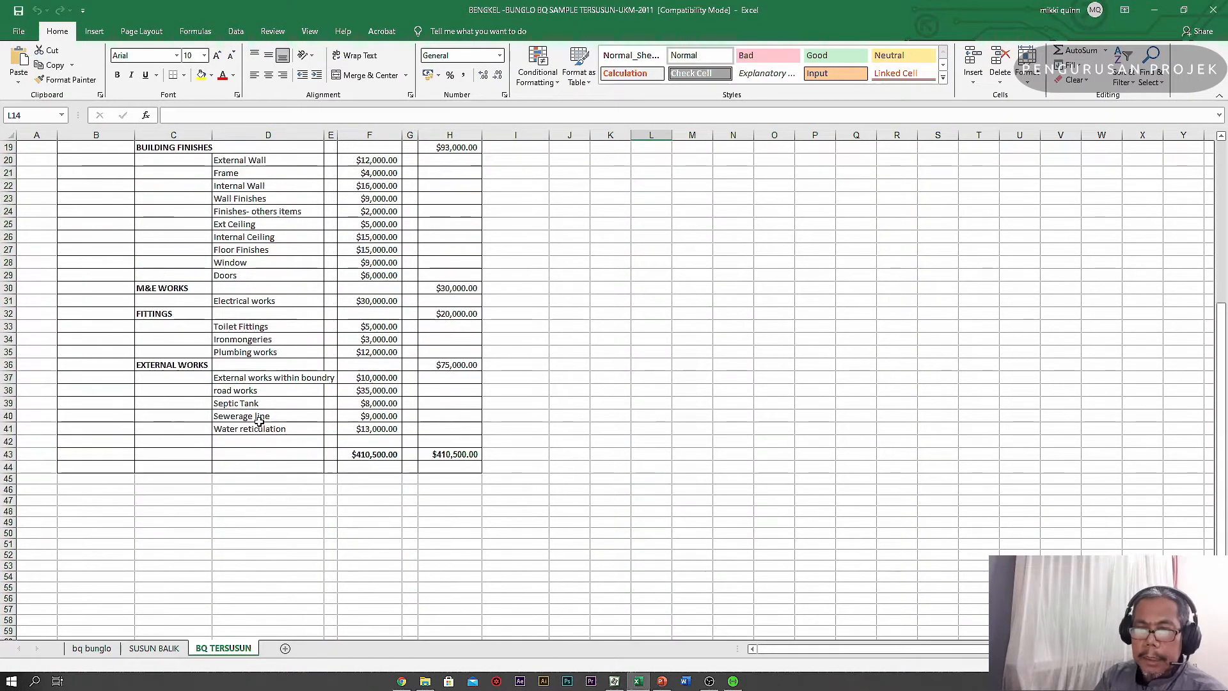
pyautogui.scroll(2, 259, 420)
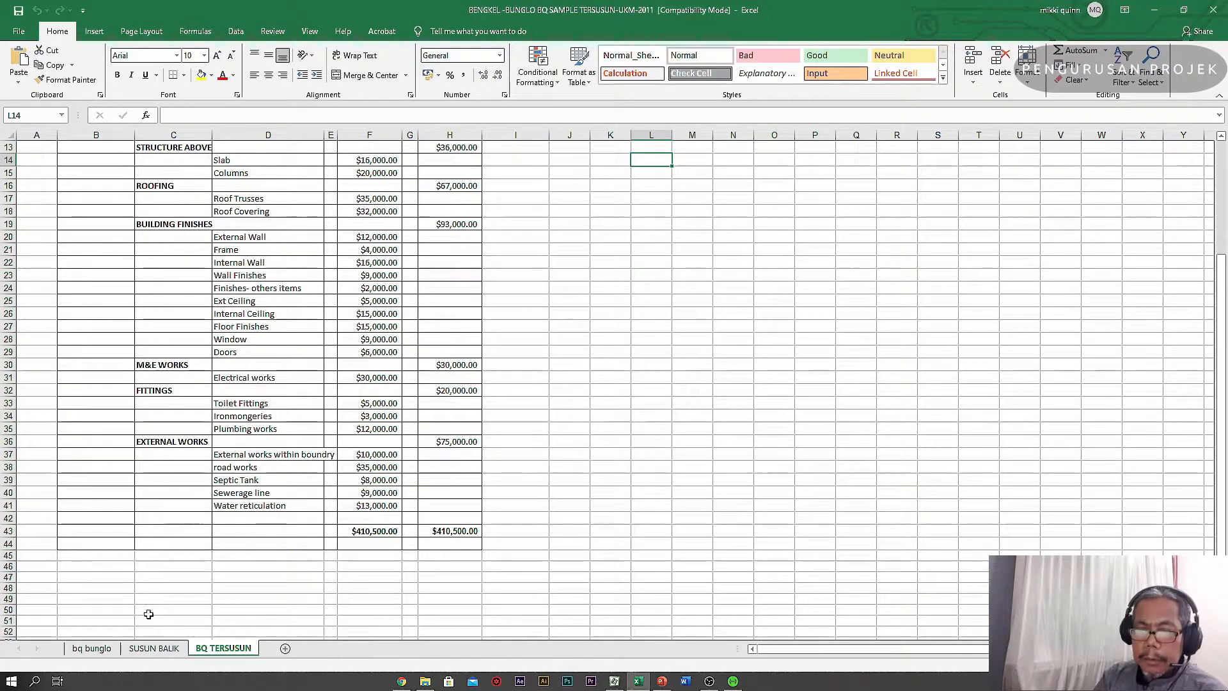
# - Copy the work item descriptions from Prelim cost to Water reticulation, cells B4:B30, on the SUSUN BALIK sheet
pyautogui.click(155, 648)
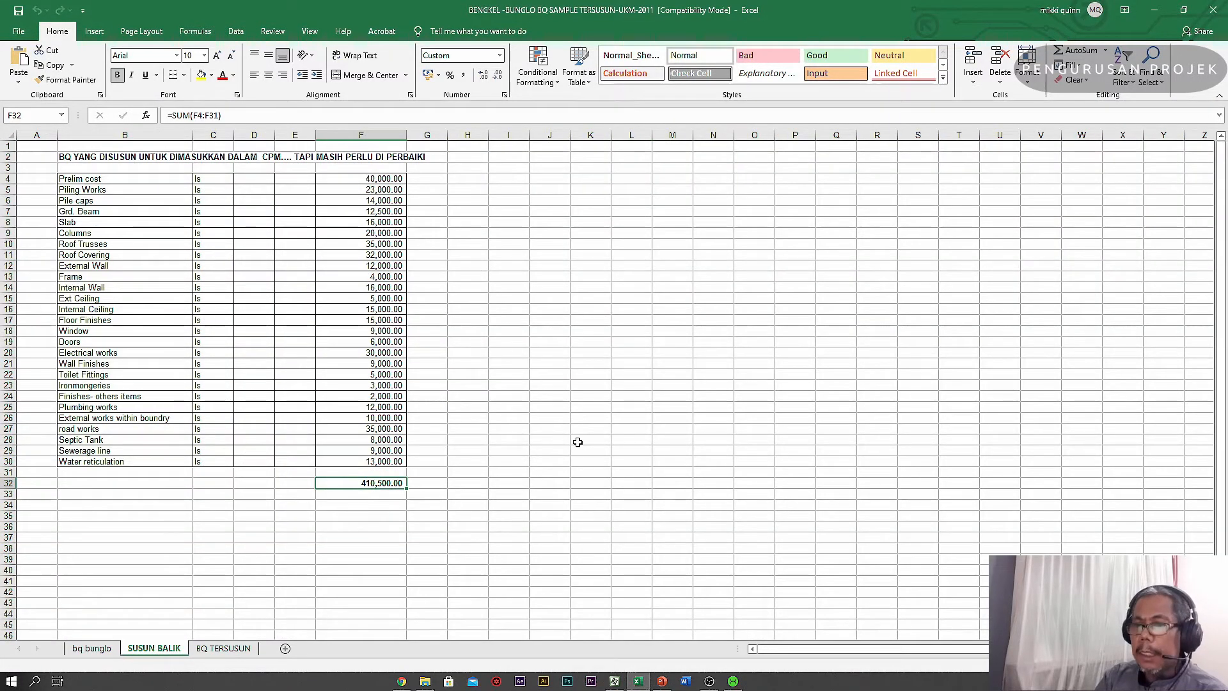
pyautogui.moveTo(112, 178); pyautogui.dragTo(121, 464)
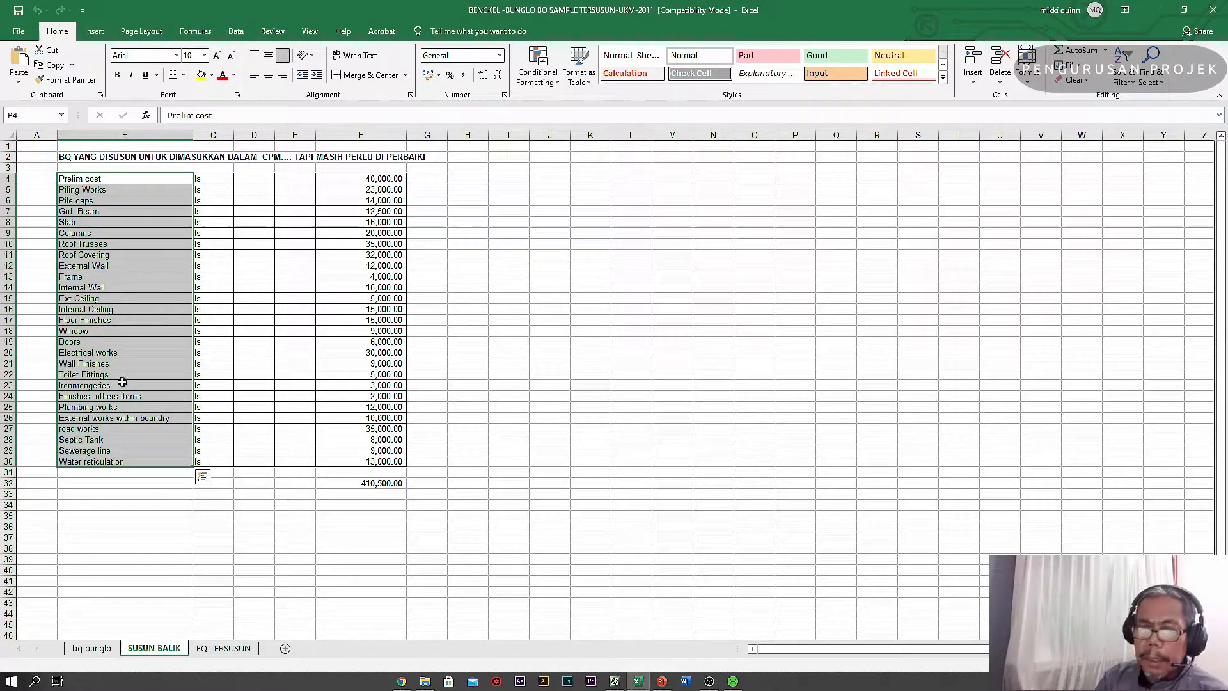
pyautogui.rightClick(141, 370)
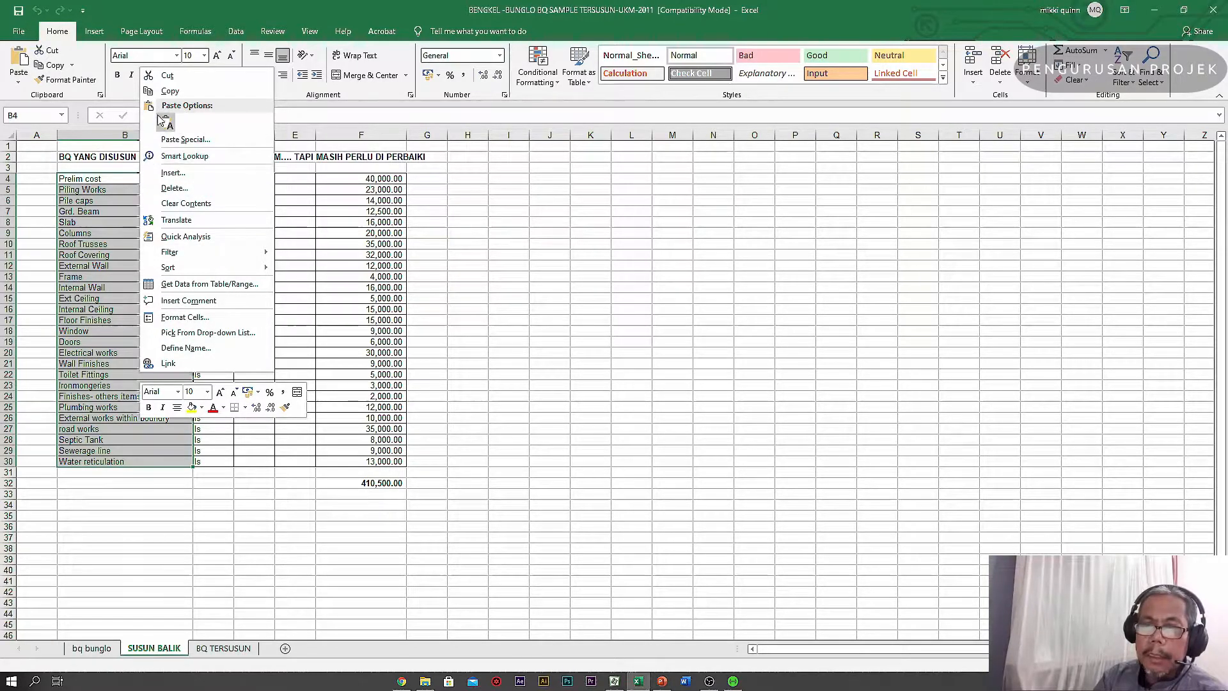
pyautogui.click(170, 91)
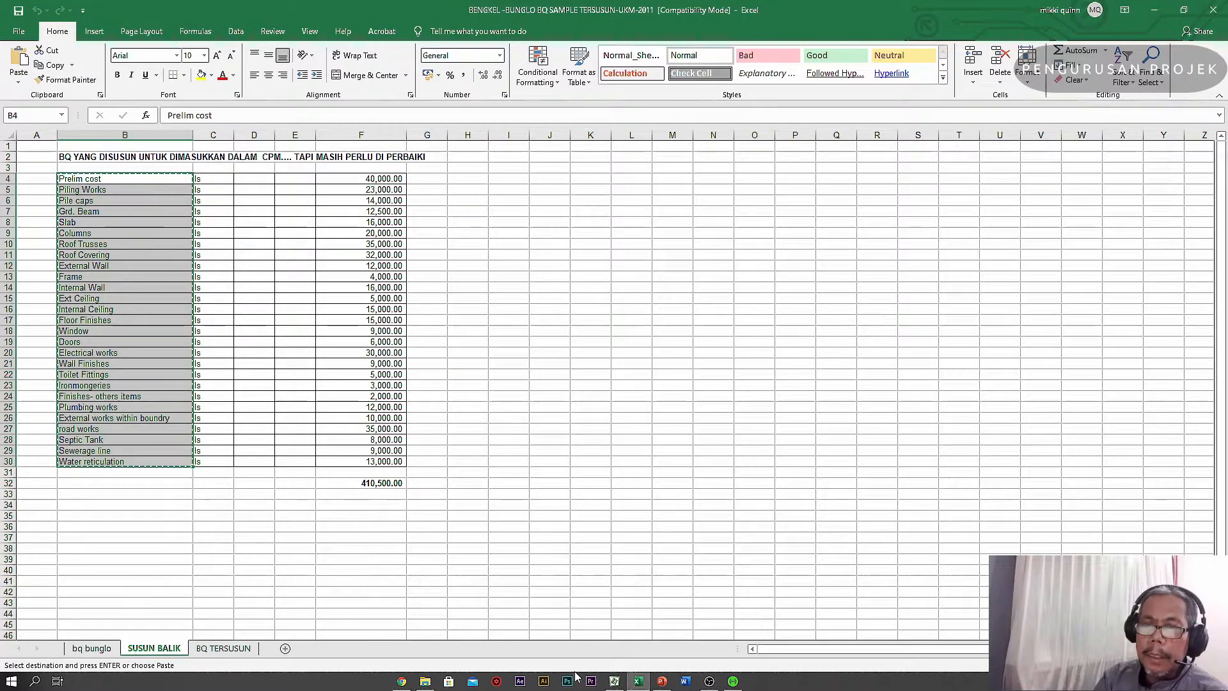
# - Switch to Microsoft Project and delete the tasks from row 142 to the end of the list, including those with actual values
pyautogui.click(614, 683)
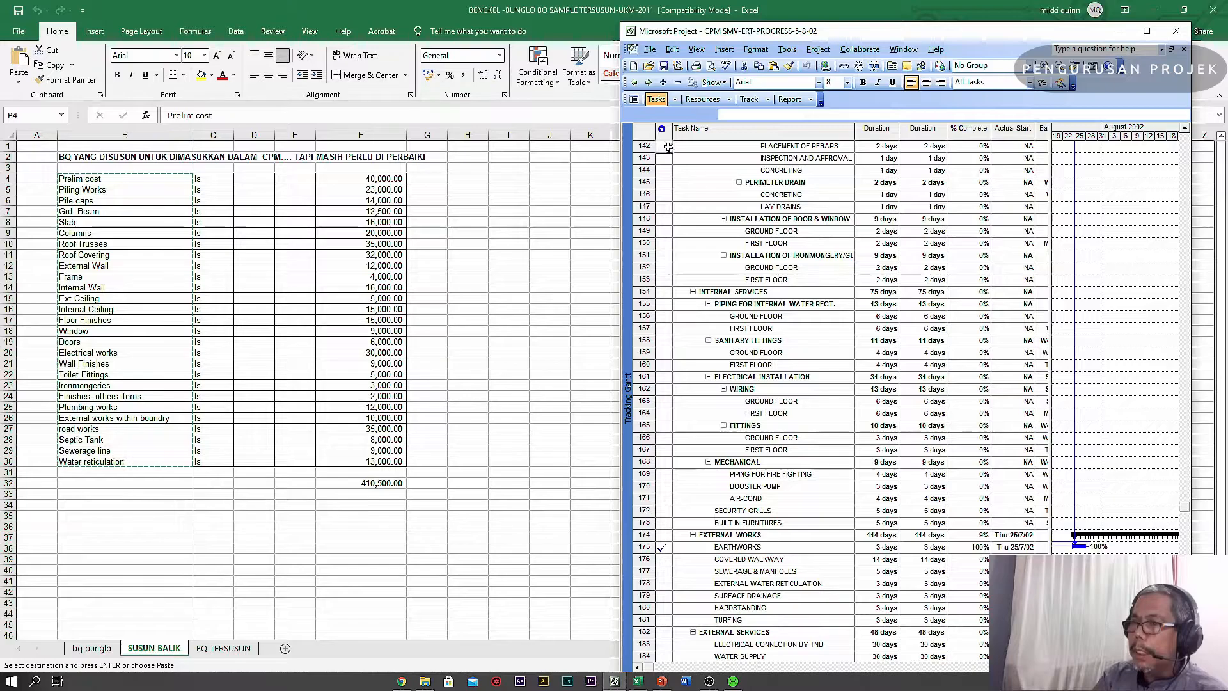
pyautogui.moveTo(665, 147); pyautogui.dragTo(1024, 182)
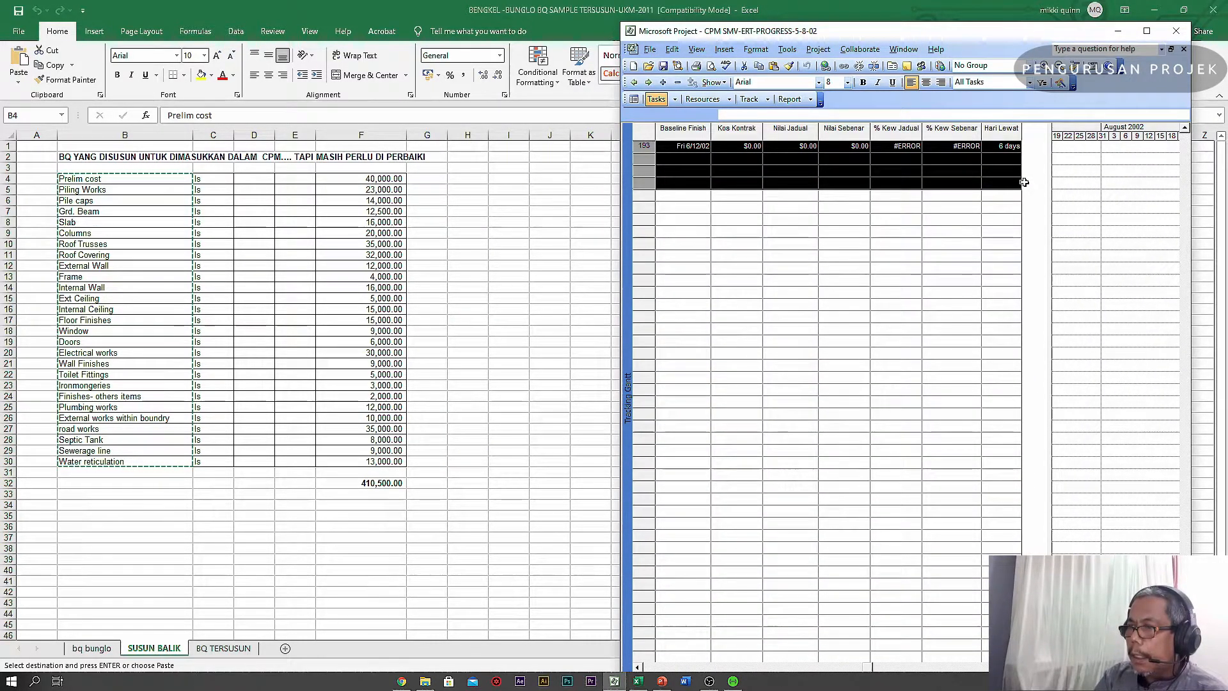
pyautogui.press('Delete')
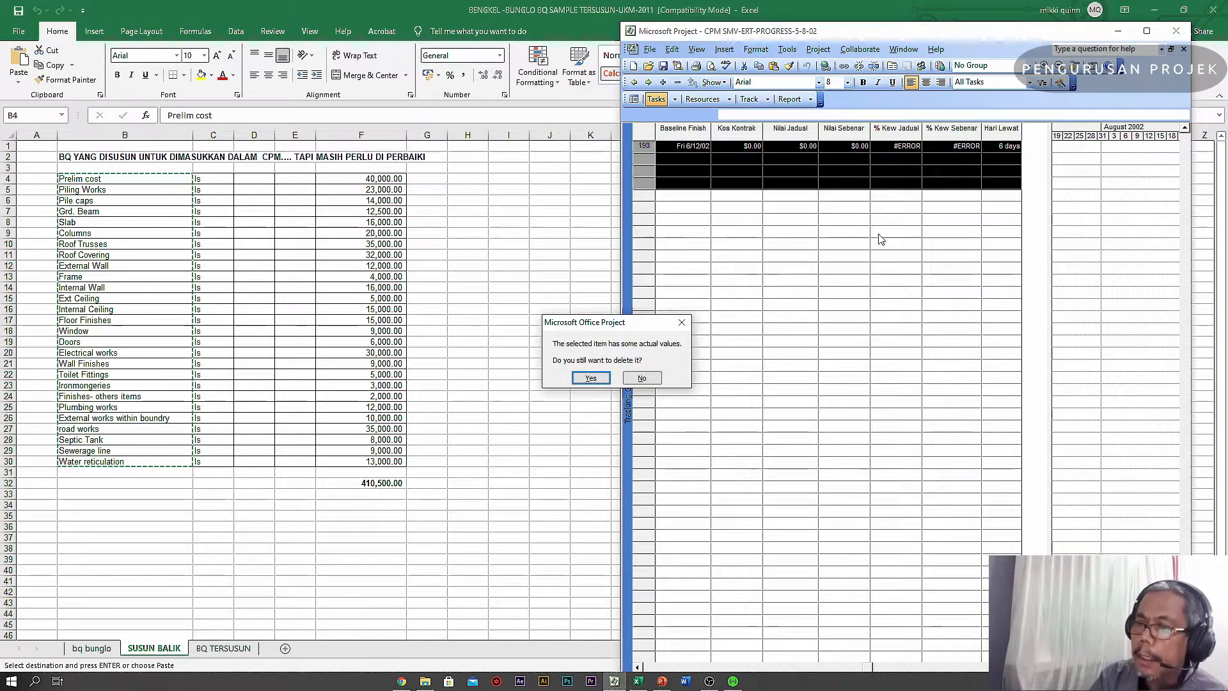
pyautogui.click(591, 378)
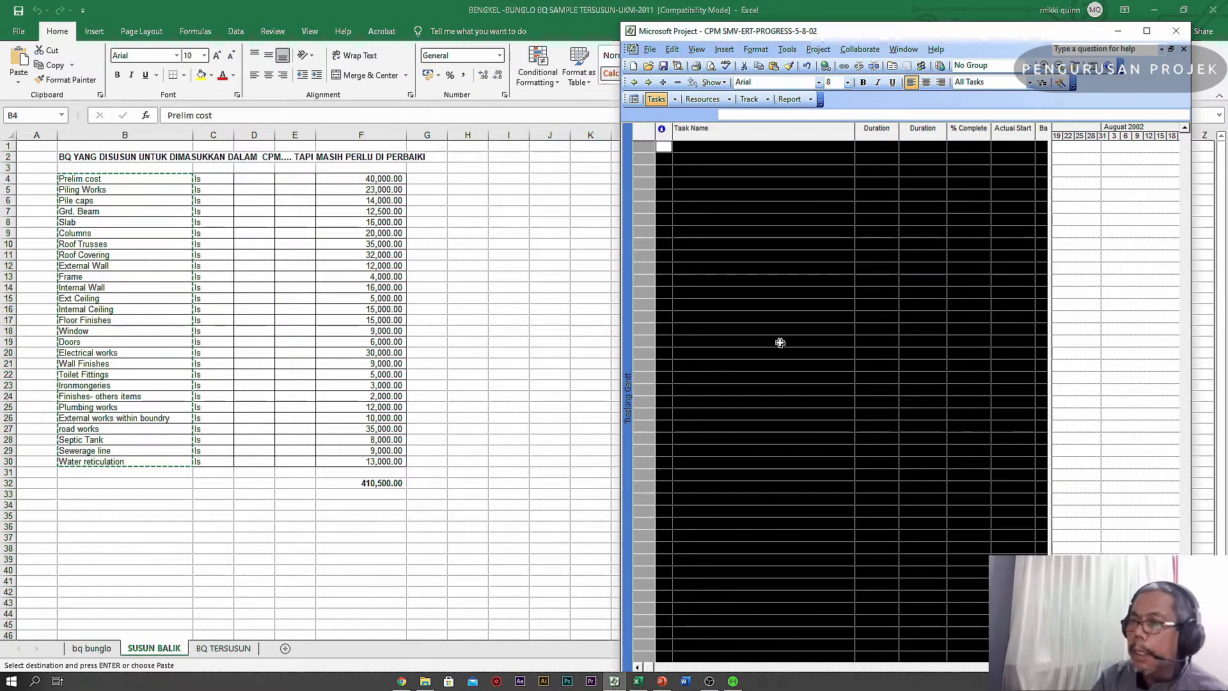
pyautogui.click(783, 304)
# - Paste the copied work items into the Task Name column, starting at the first empty row after task 141
pyautogui.click(705, 147)
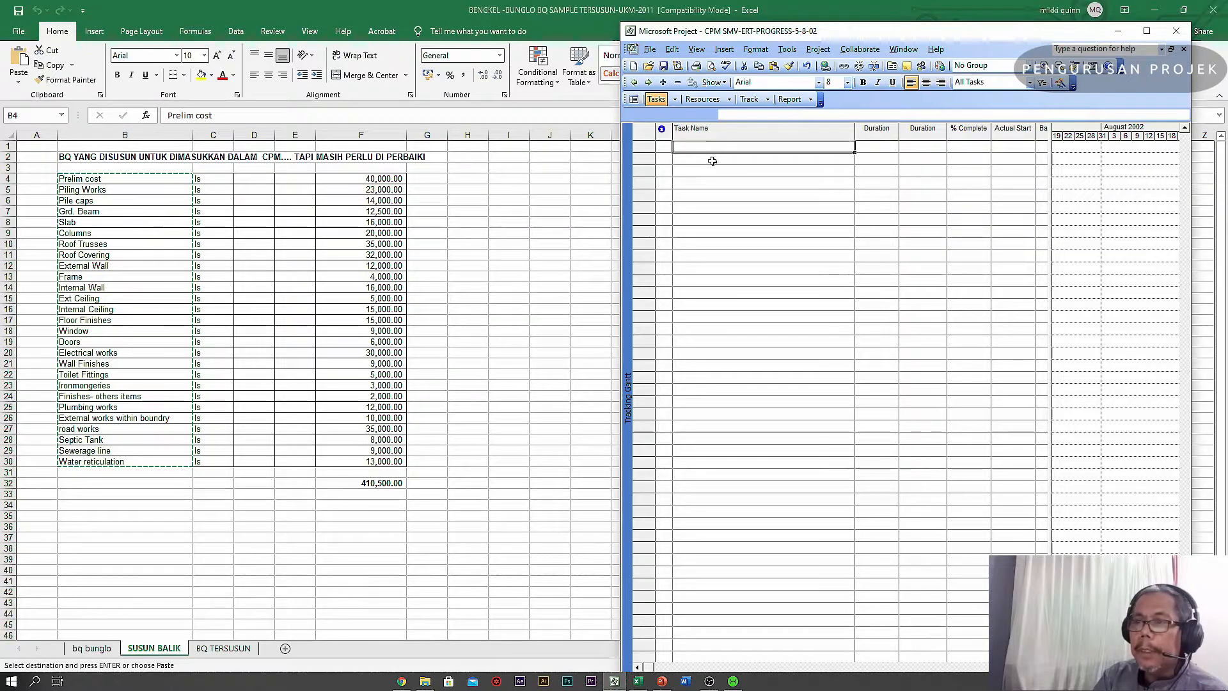
pyautogui.click(650, 49)
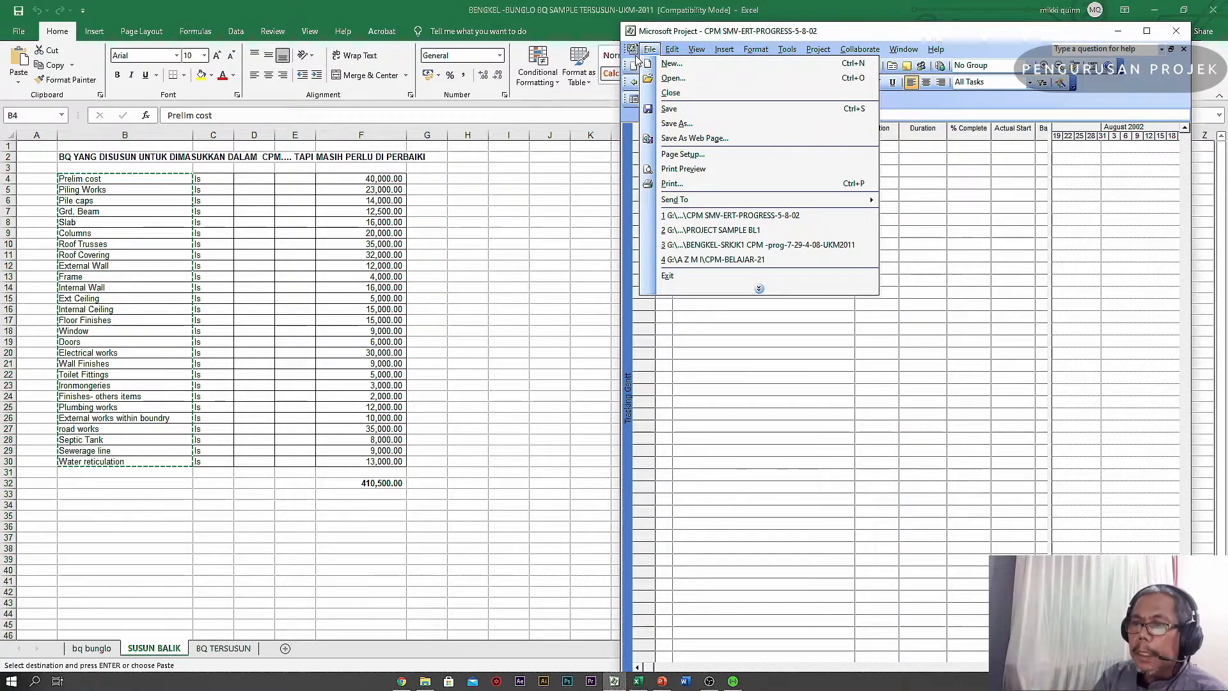
pyautogui.click(718, 326)
pyautogui.rightClick(717, 321)
pyautogui.rightClick(688, 147)
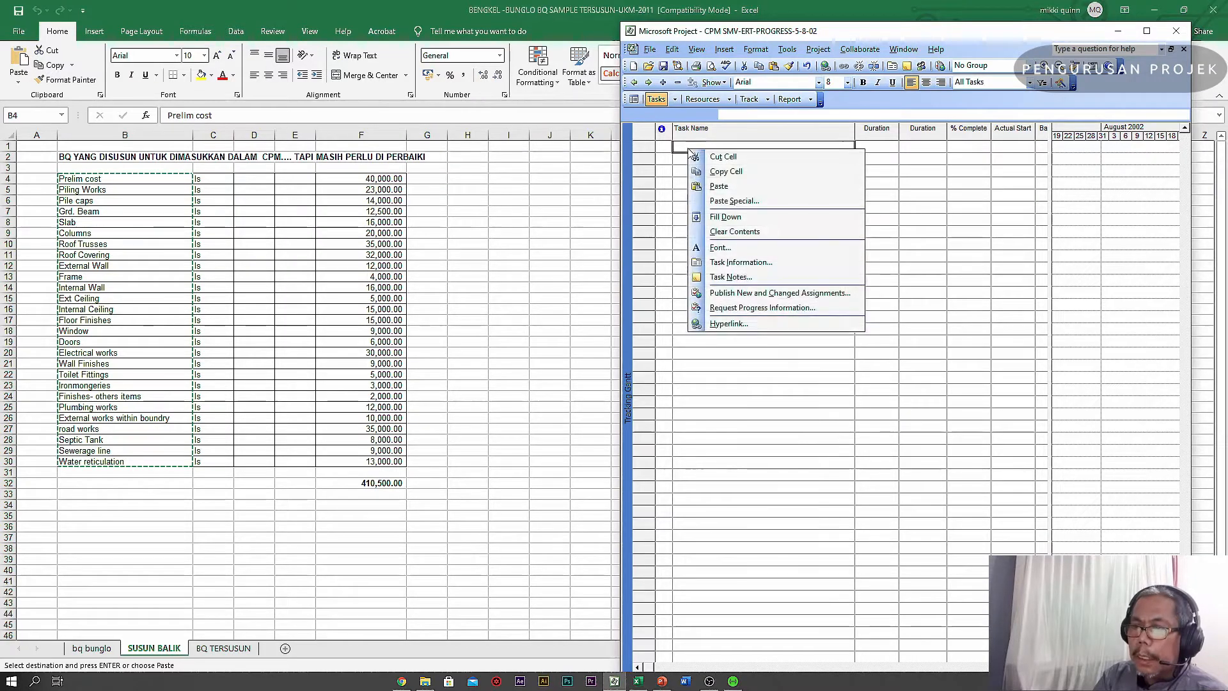
pyautogui.click(718, 186)
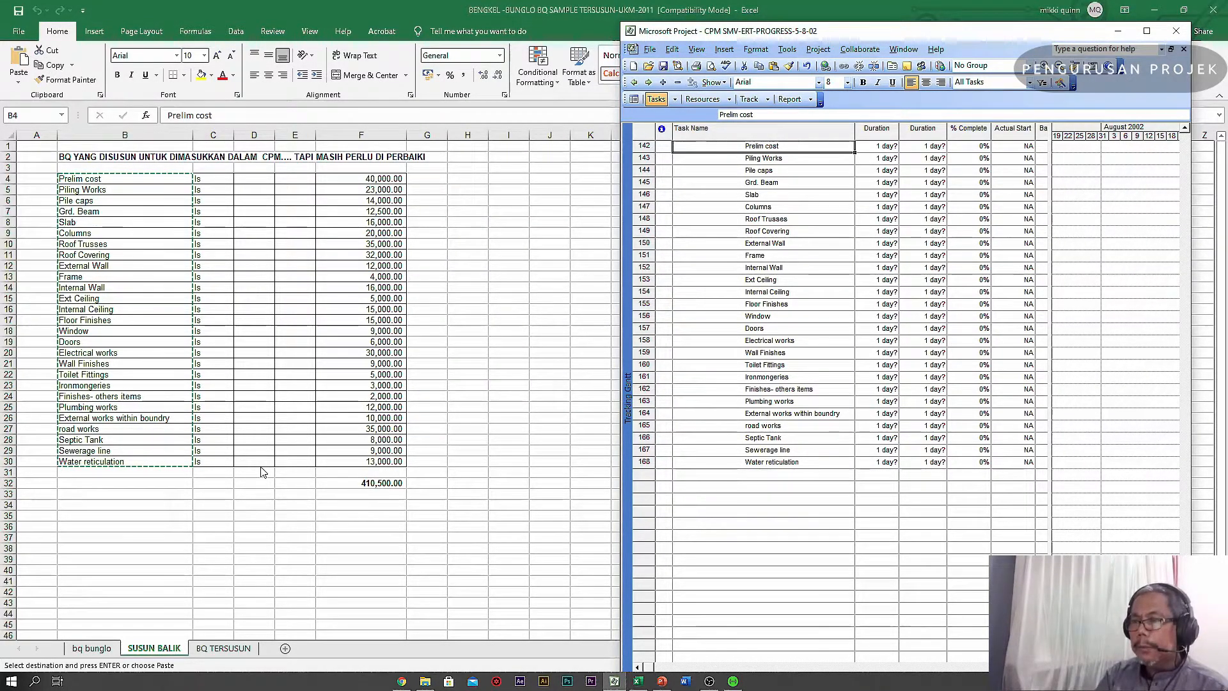
pyautogui.click(746, 540)
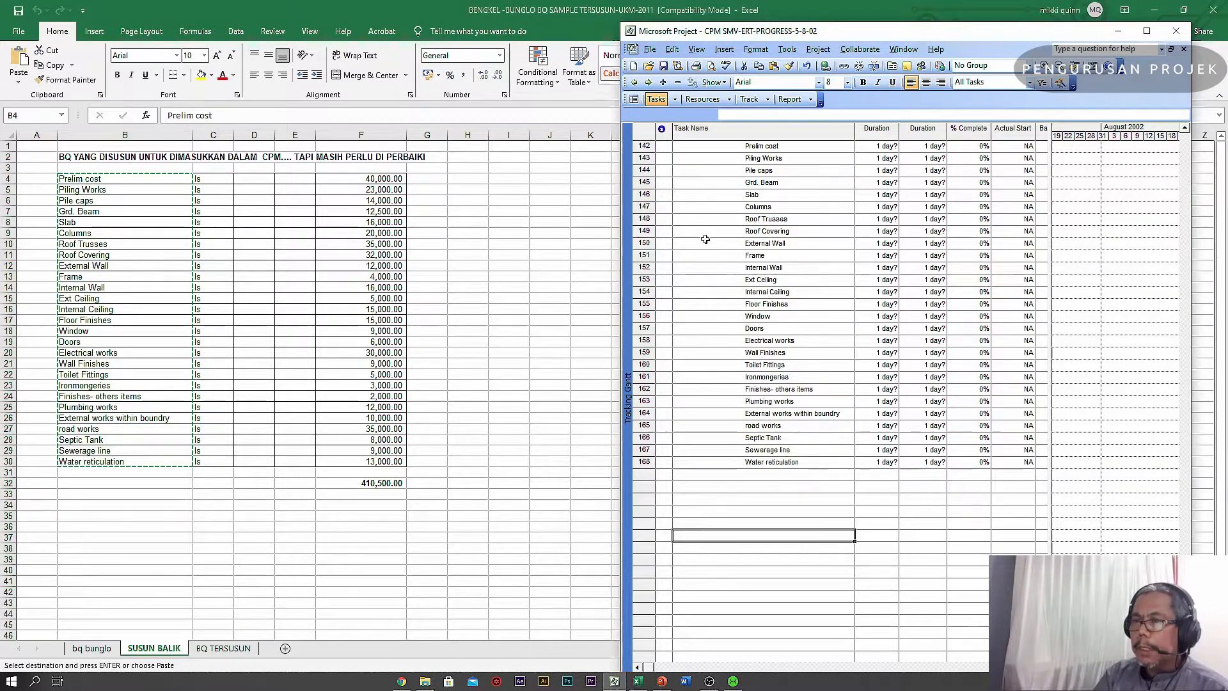
# - Delete every task from row 1 to the end of the schedule, including those with actual values
pyautogui.scroll(12, 705, 239)
pyautogui.scroll(3, 705, 239)
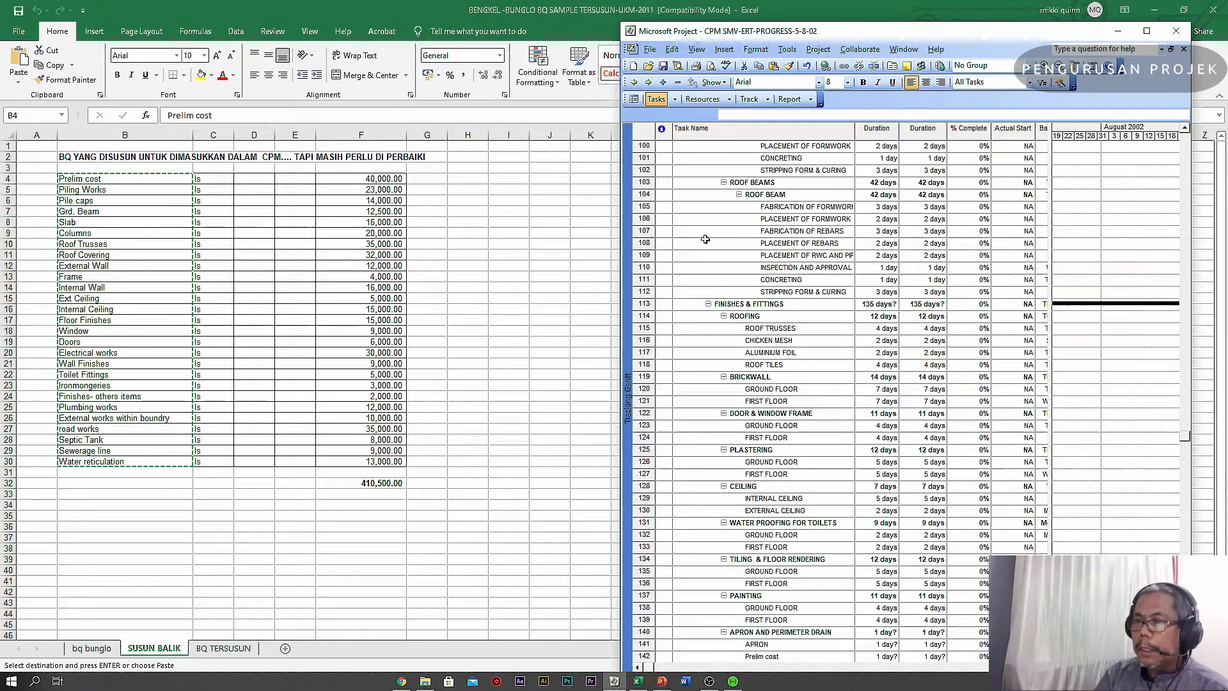
pyautogui.scroll(11, 705, 238)
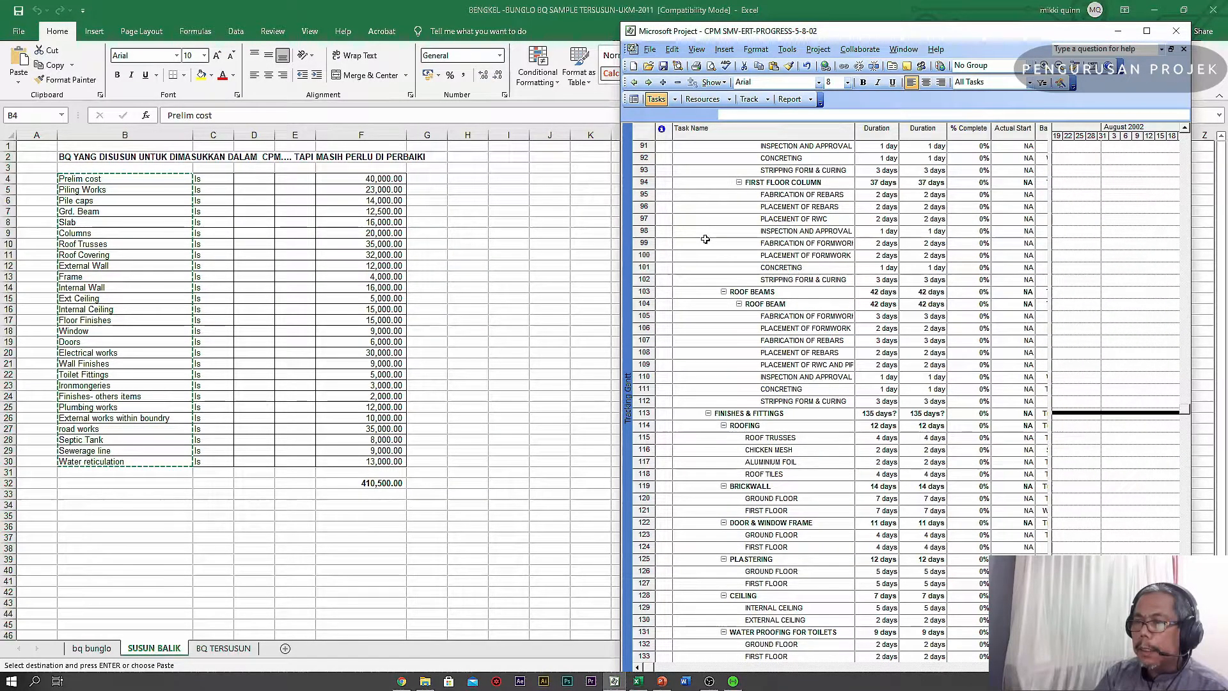
pyautogui.scroll(19, 704, 238)
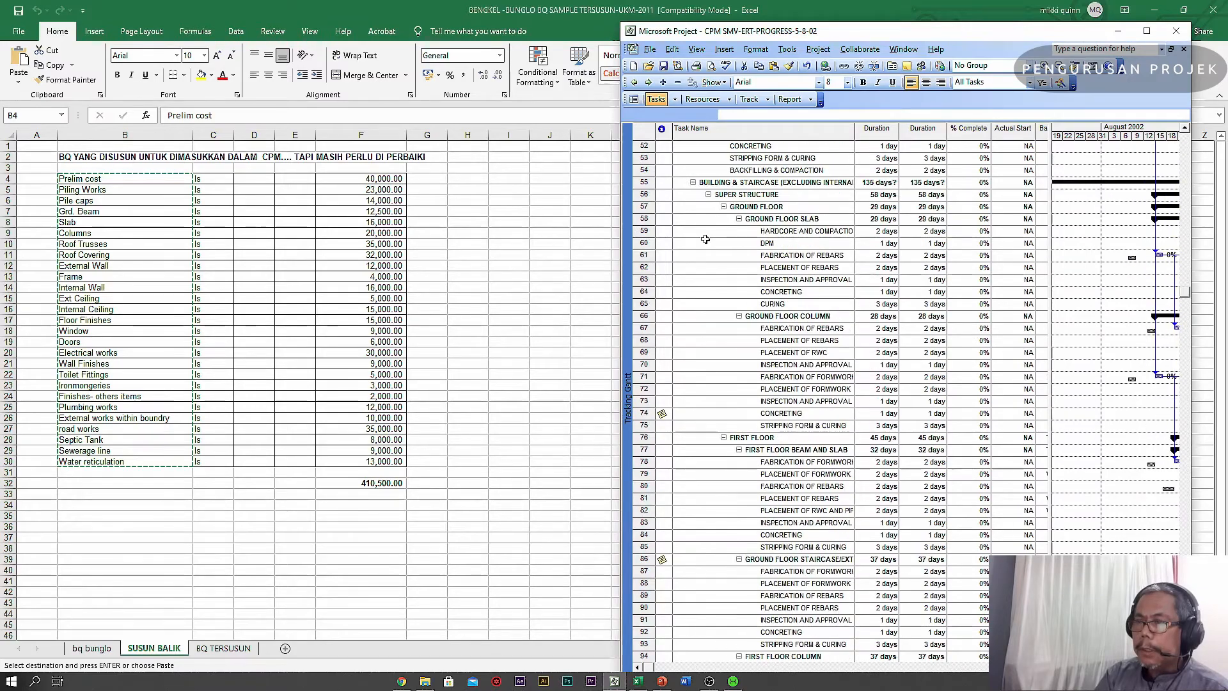
pyautogui.scroll(2, 705, 238)
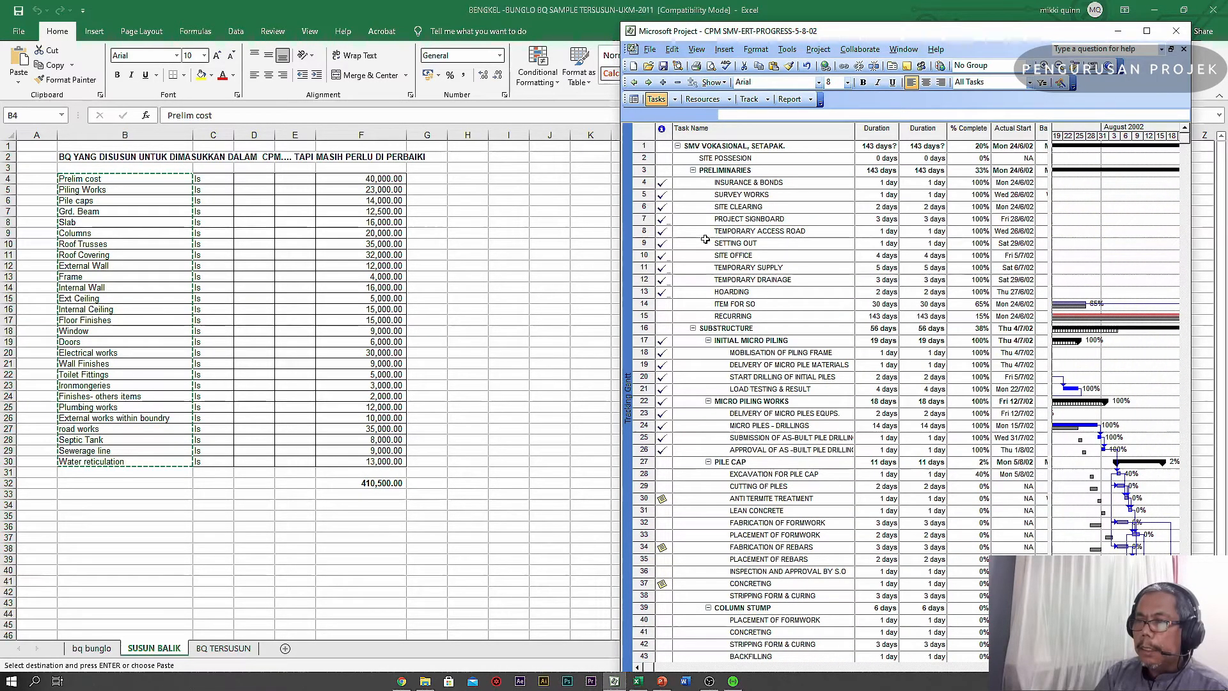
pyautogui.moveTo(662, 146); pyautogui.dragTo(1024, 247)
pyautogui.click(982, 255)
pyautogui.moveTo(662, 146); pyautogui.dragTo(1030, 596)
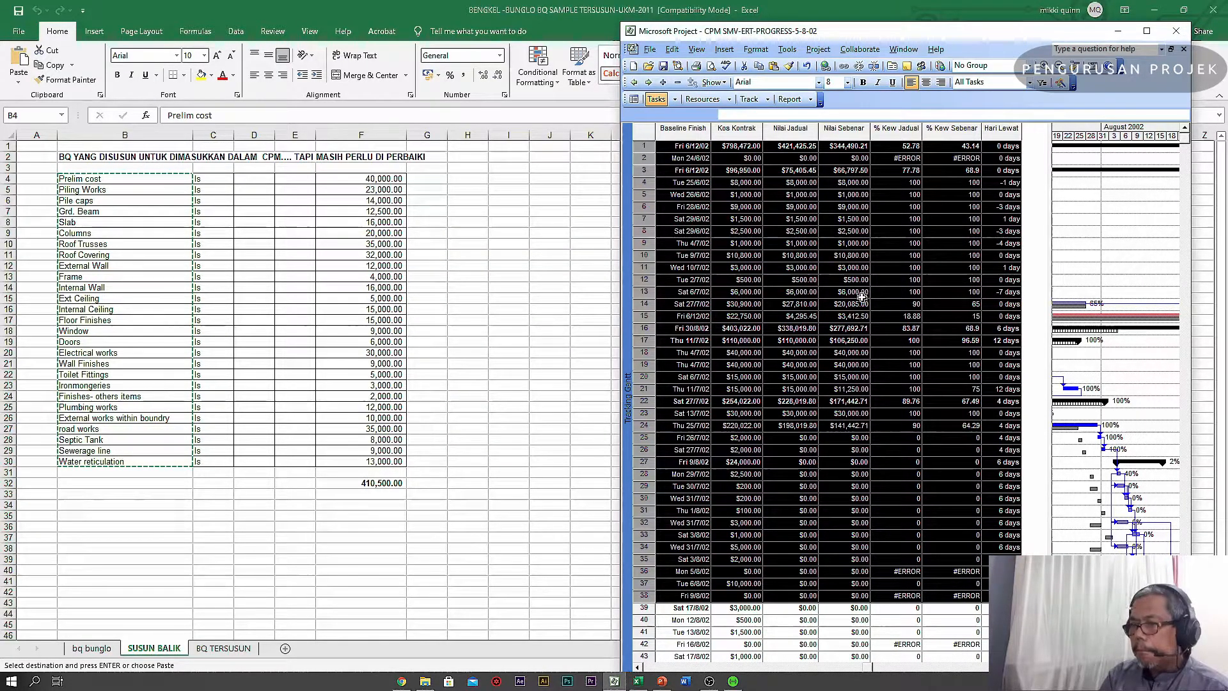
pyautogui.hotkey('ctrl', 'v')
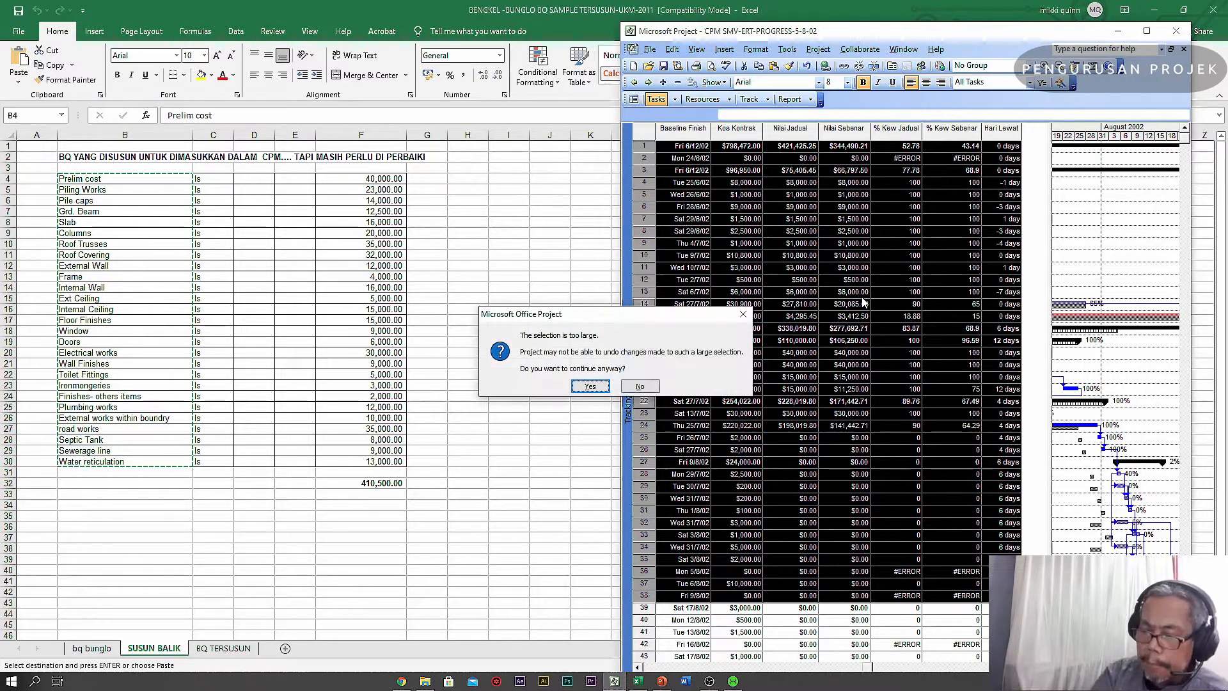
pyautogui.click(589, 386)
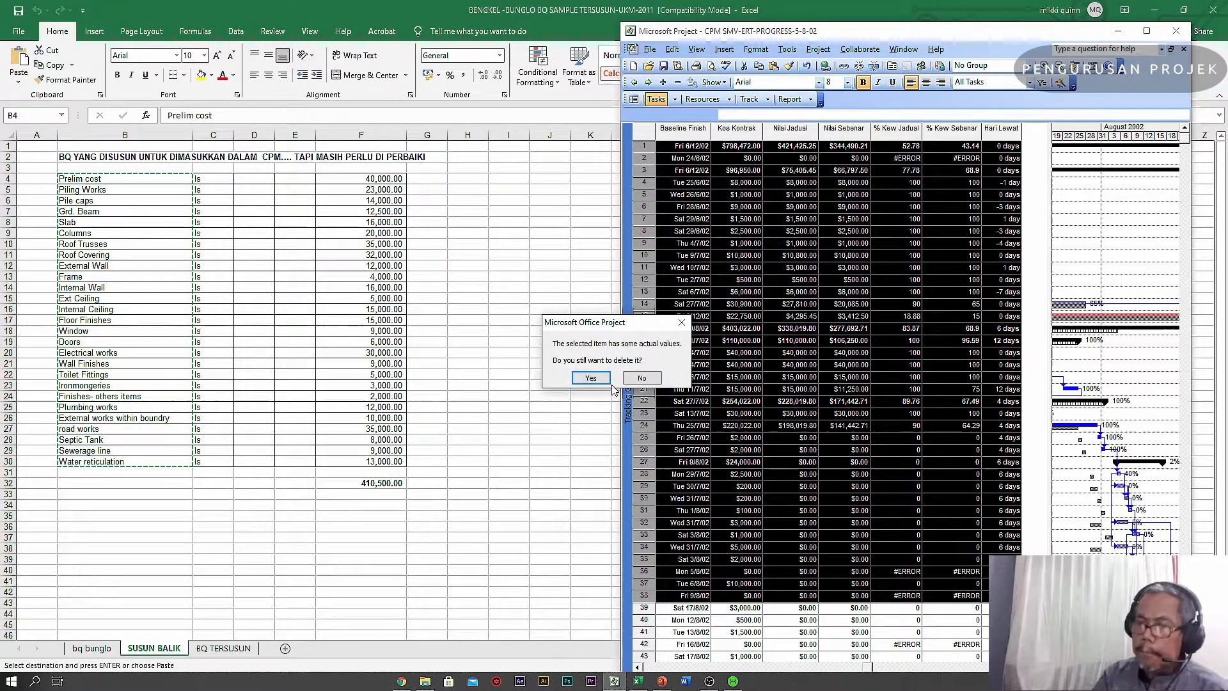
pyautogui.click(606, 385)
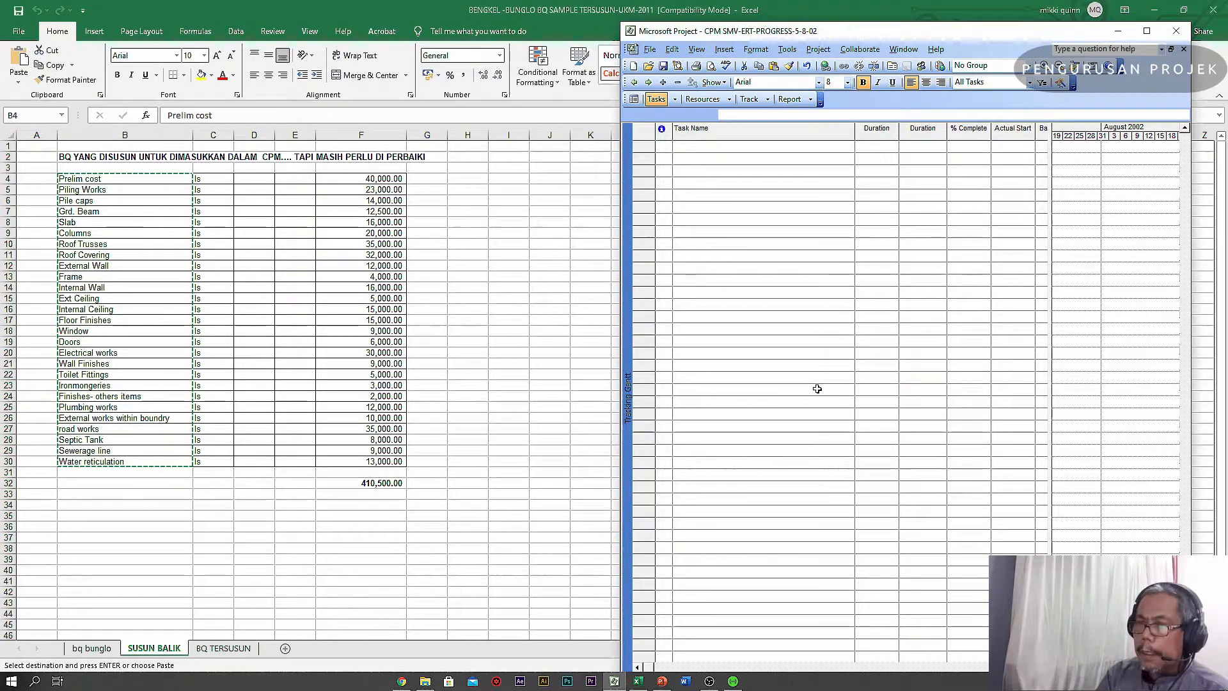
# - Paste the copied bill of quantities items into the Task Name column, starting at the first row of the emptied schedule
pyautogui.scroll(2, 817, 389)
pyautogui.scroll(11, 818, 389)
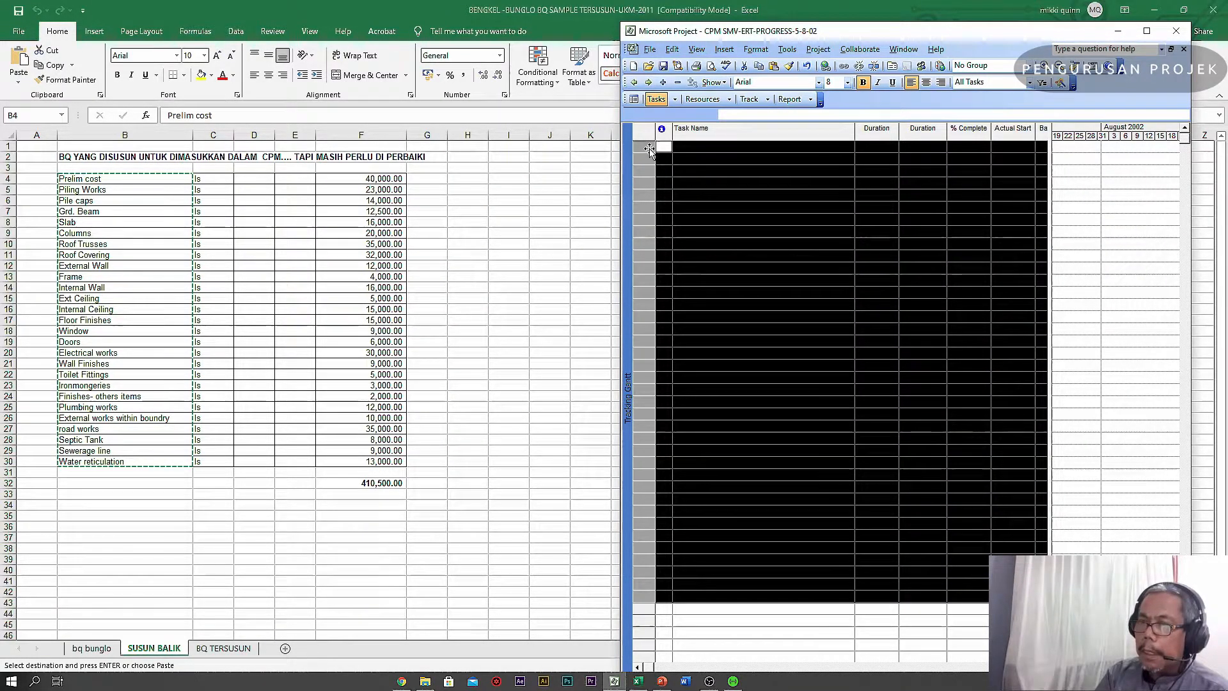
pyautogui.click(721, 169)
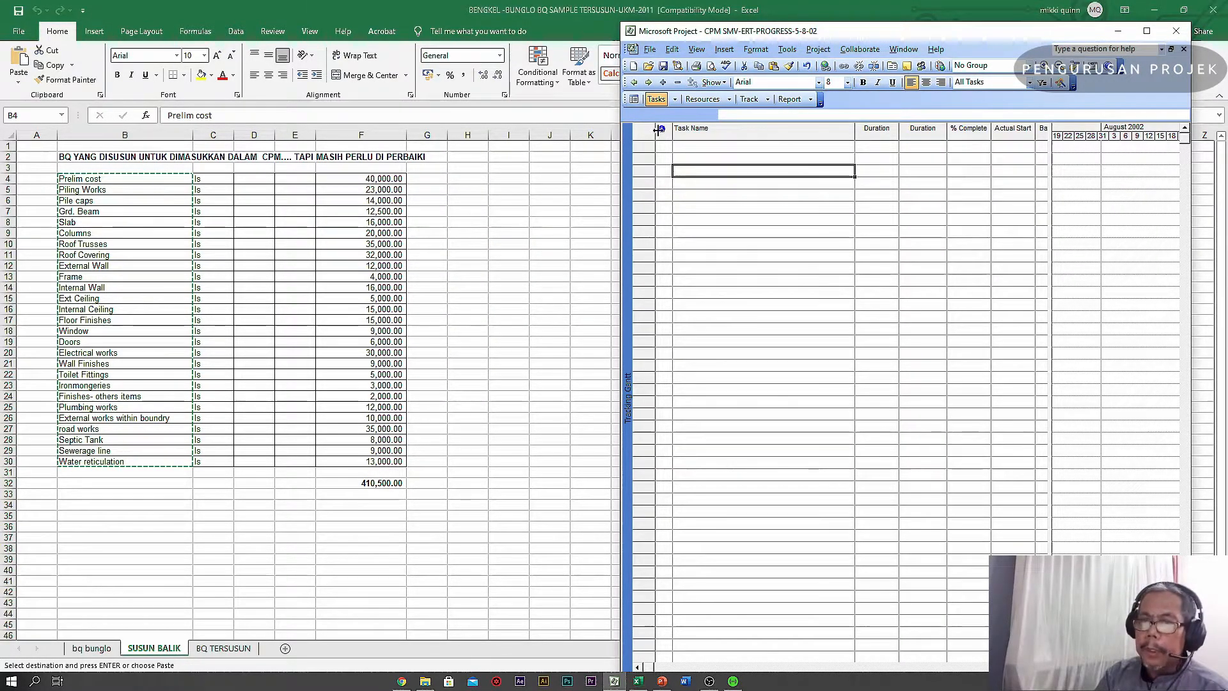
pyautogui.click(712, 148)
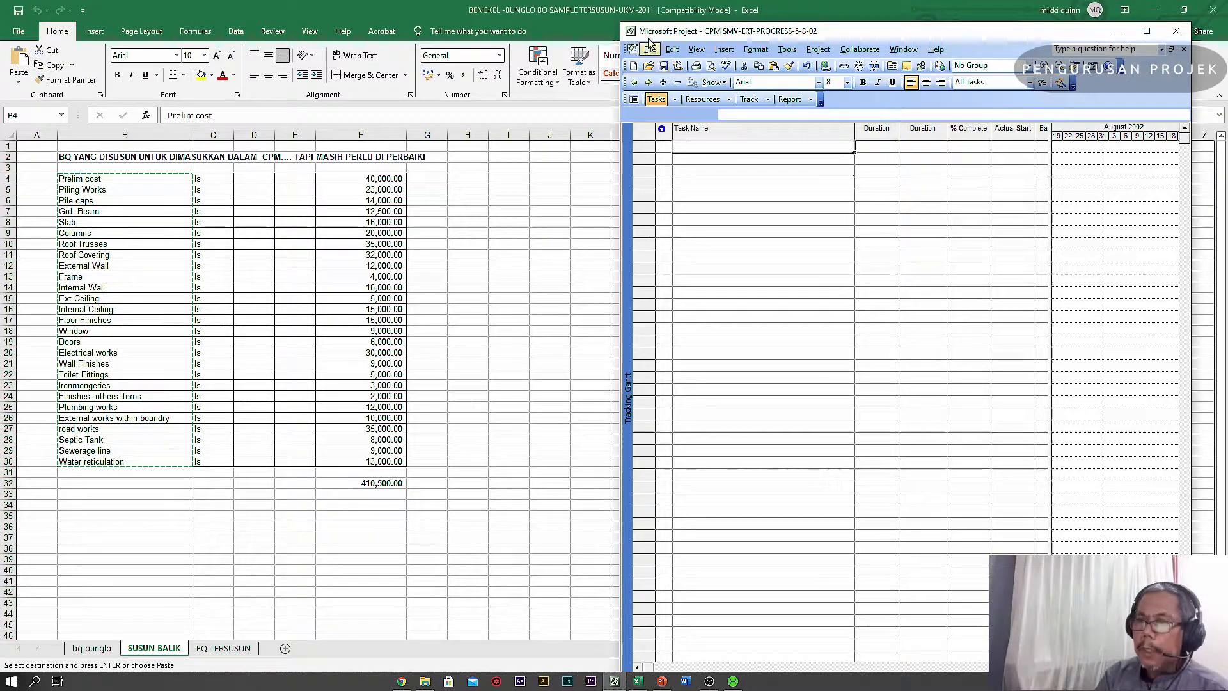
pyautogui.rightClick(714, 147)
pyautogui.click(742, 185)
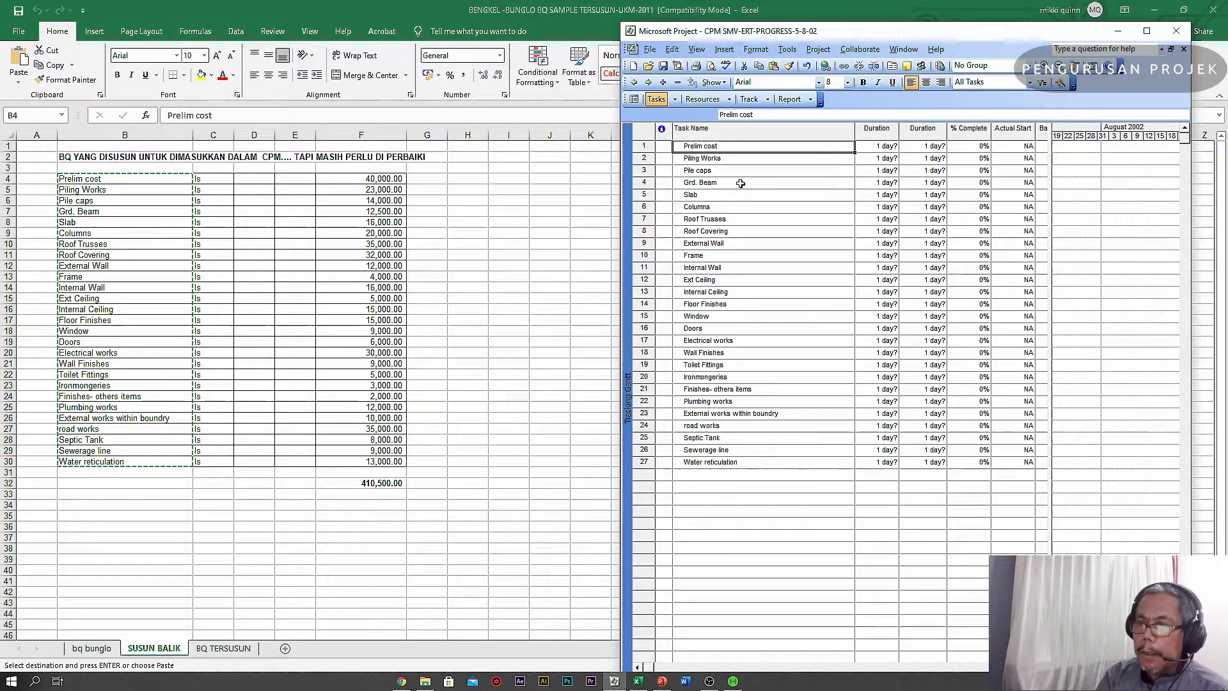
pyautogui.scroll(-10, 769, 355)
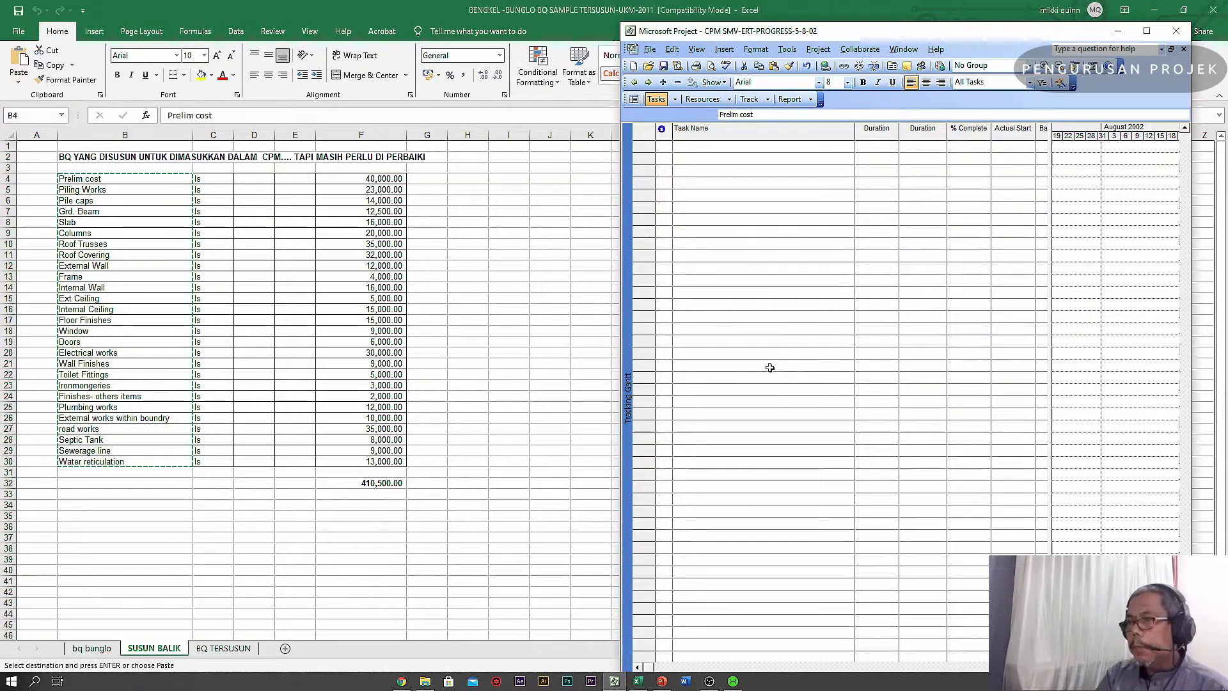
pyautogui.scroll(10, 770, 371)
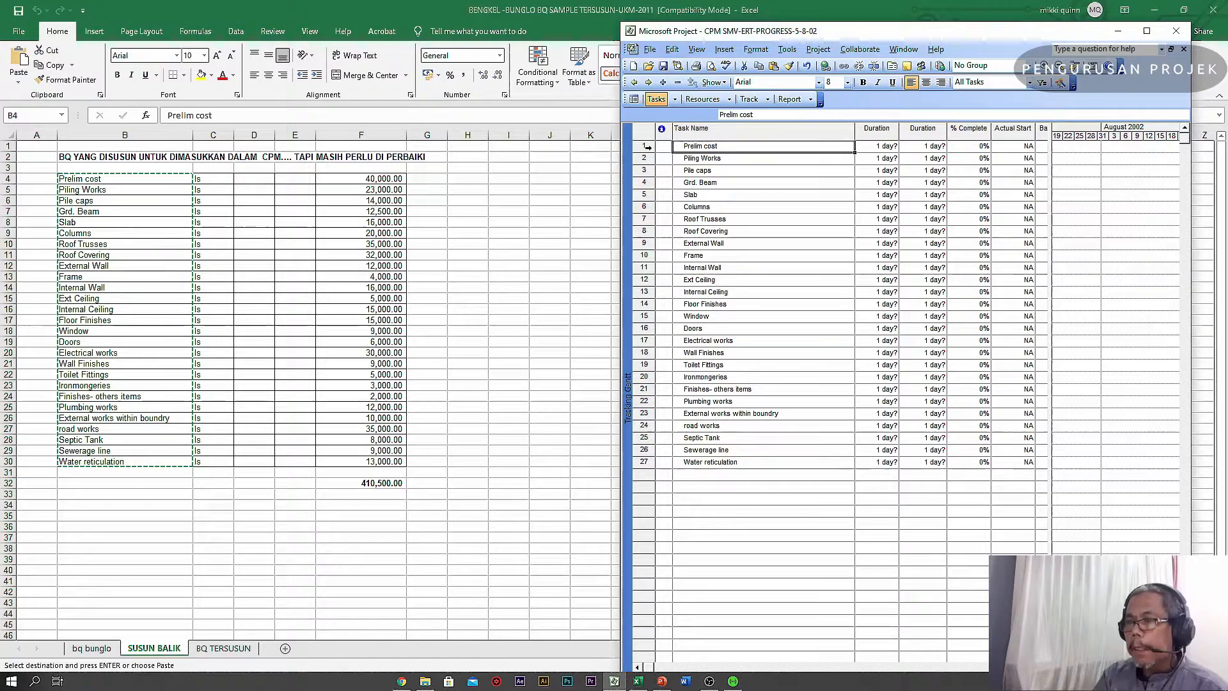
# - Insert a new task above Prelim cost and name it PRELIM
pyautogui.click(645, 147)
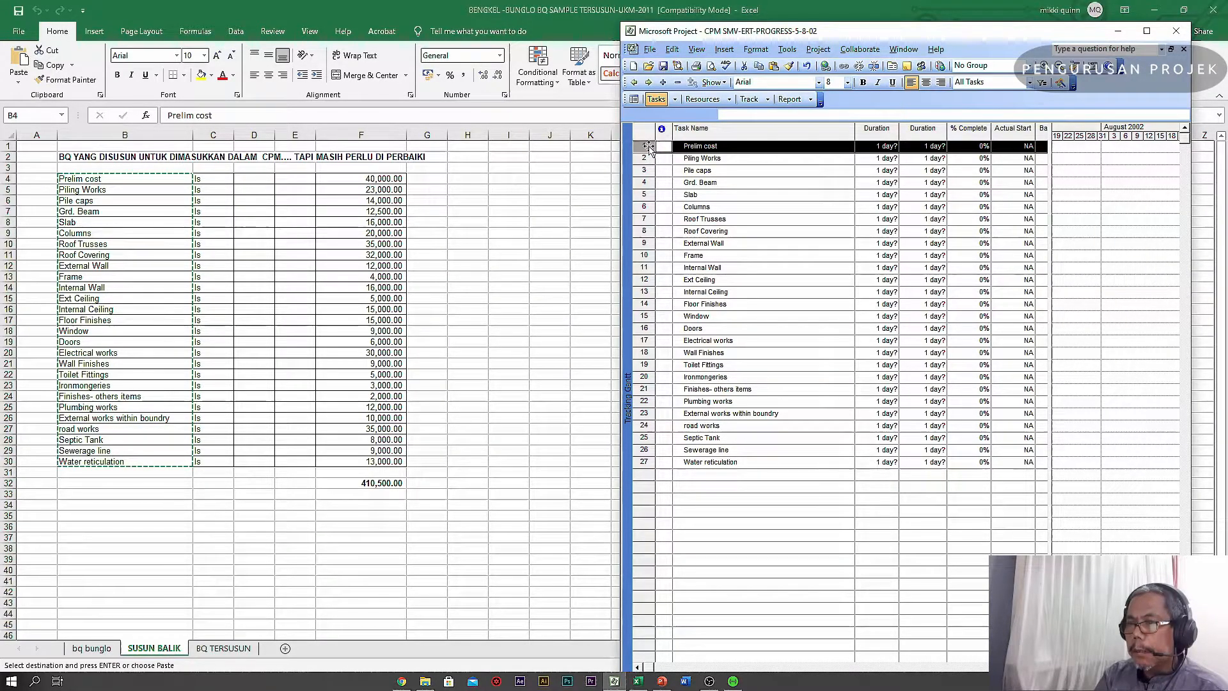
pyautogui.rightClick(648, 147)
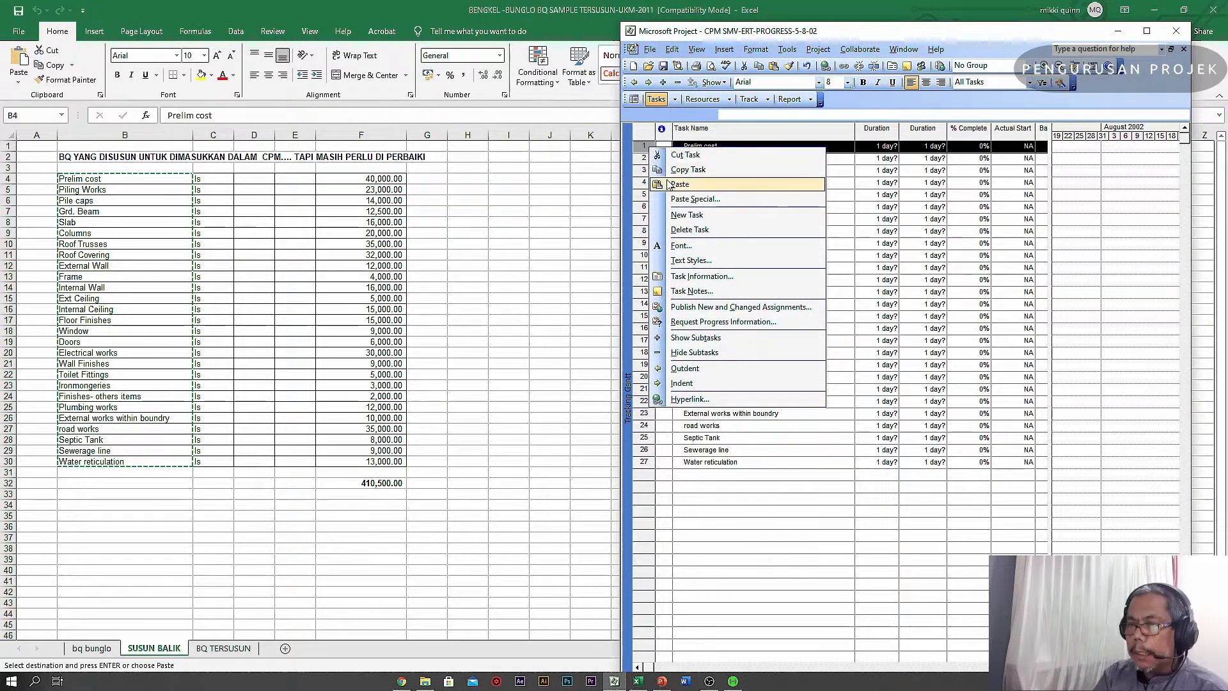
pyautogui.click(679, 215)
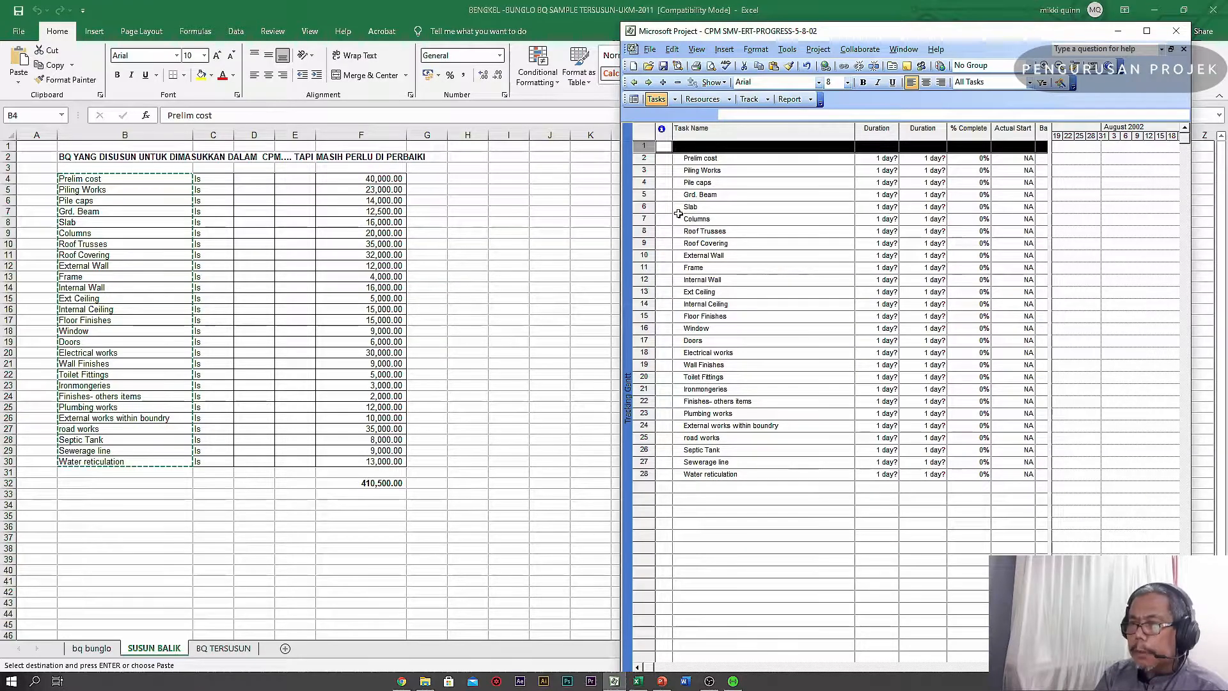
pyautogui.click(694, 147)
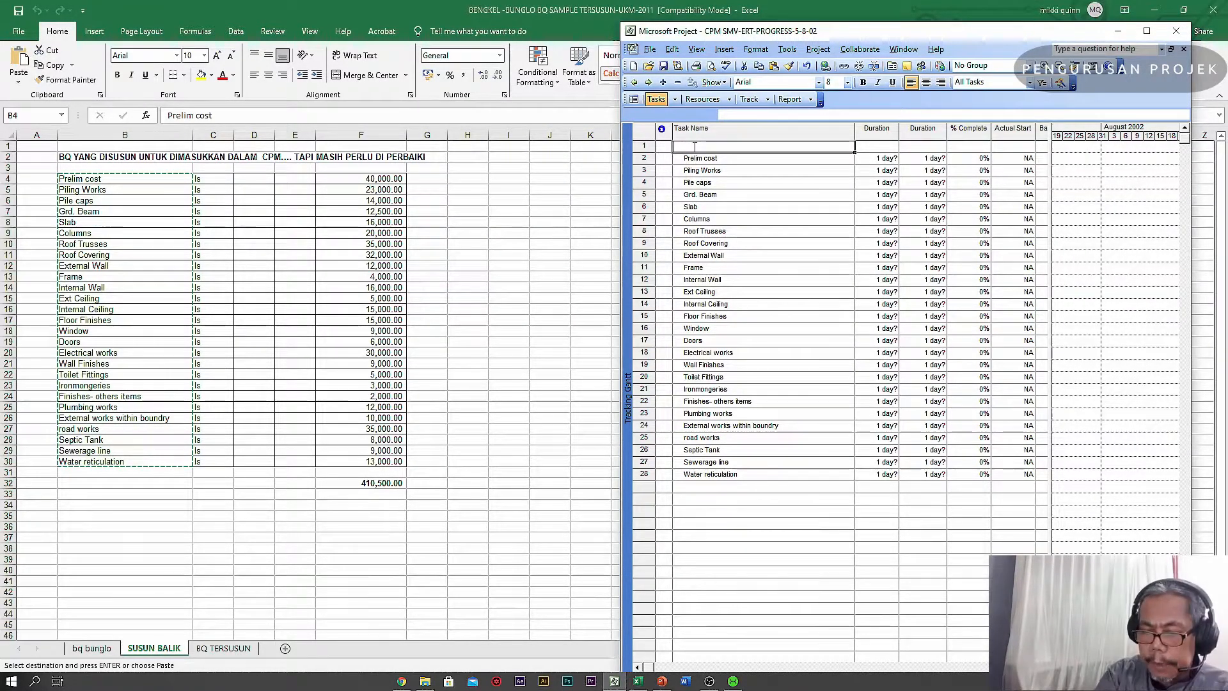
pyautogui.write('P')
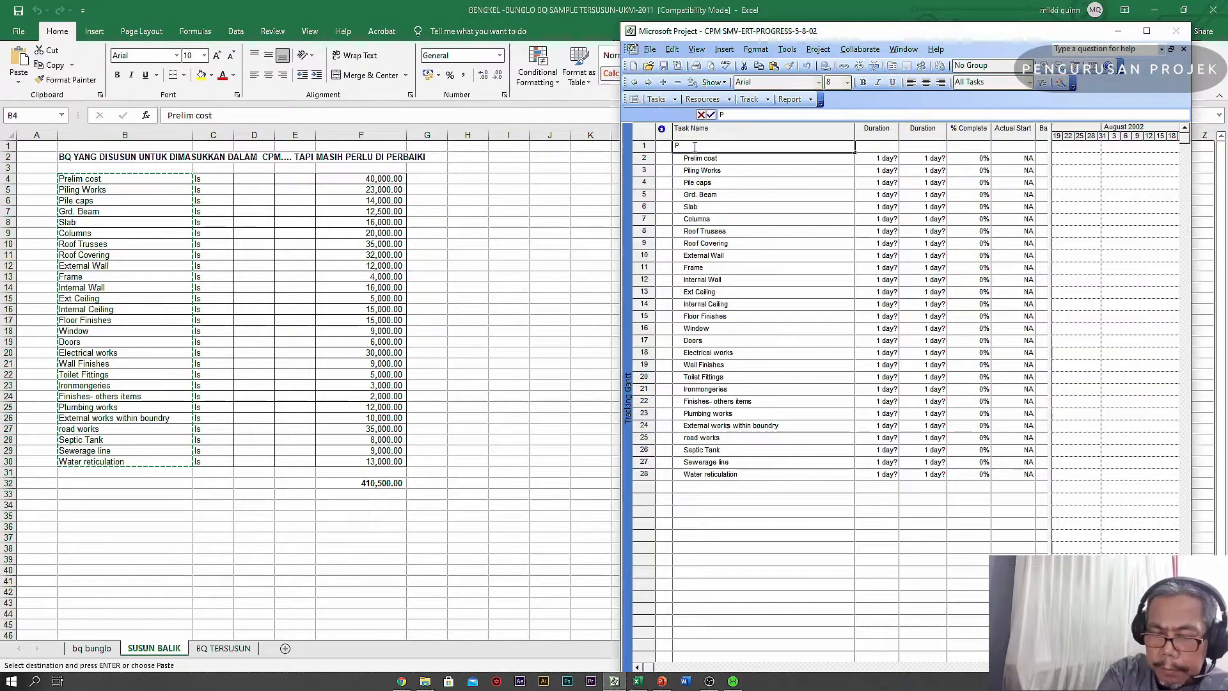
pyautogui.write('RELI')
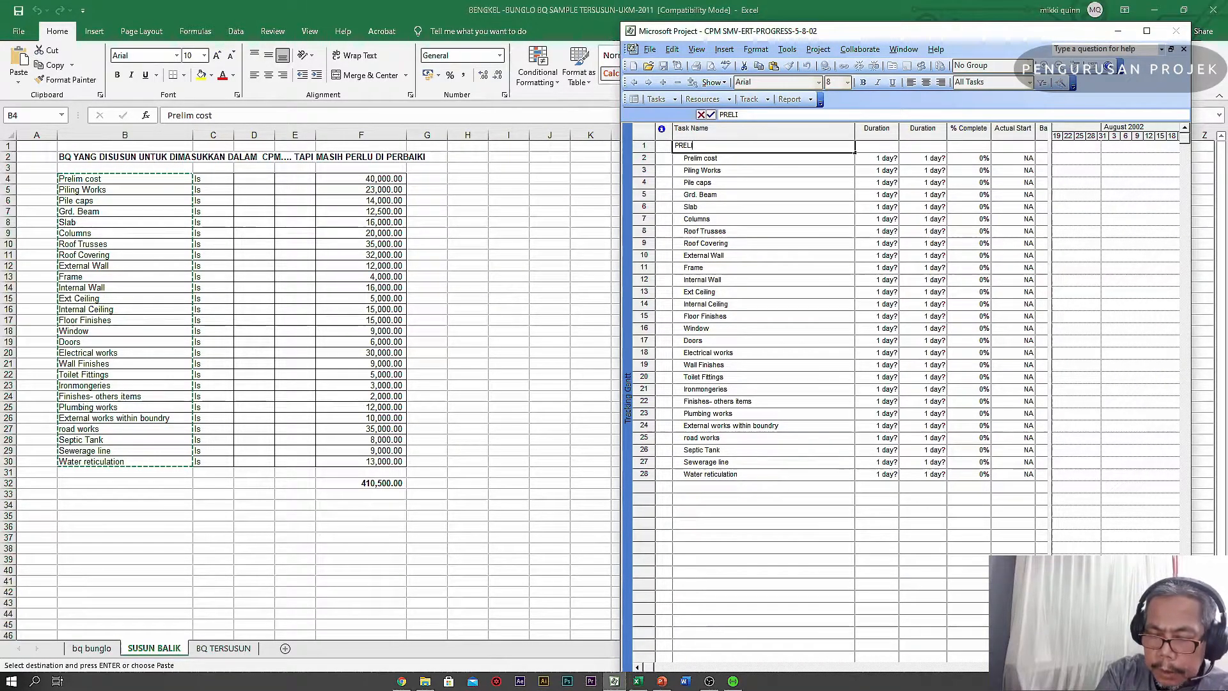
pyautogui.write('M')
pyautogui.click(783, 234)
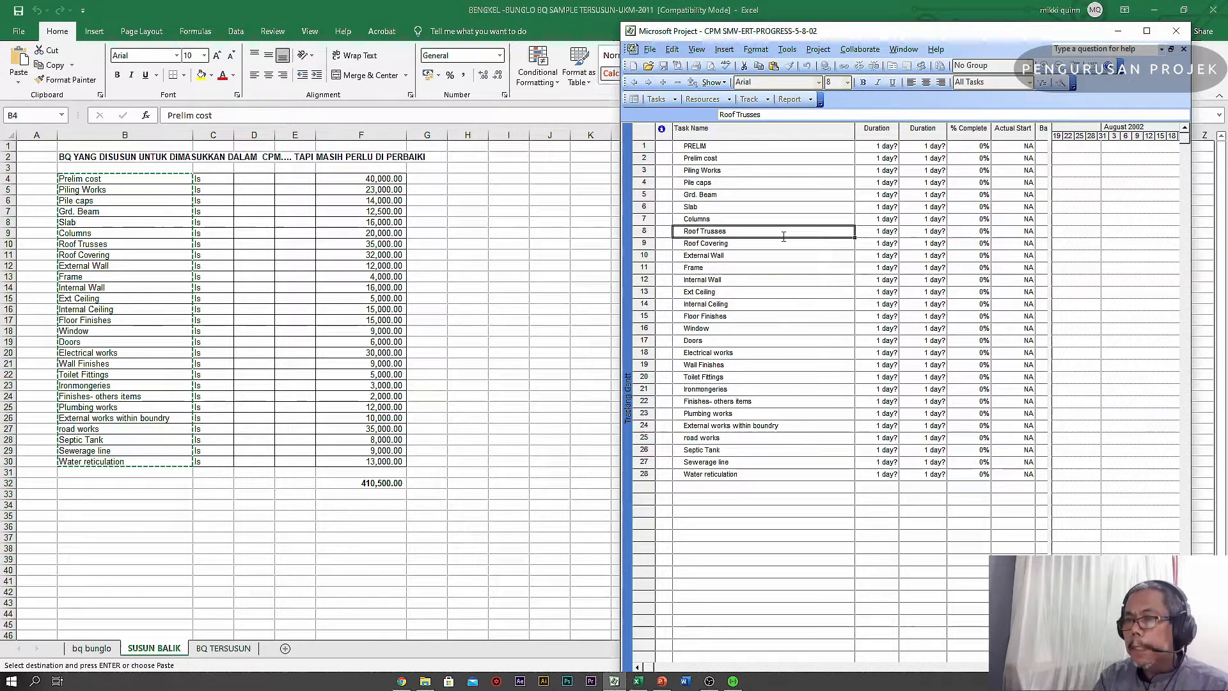
# - Insert a new task above Piling Works and name it SUBSTRUCTURE
pyautogui.click(644, 171)
pyautogui.rightClick(644, 170)
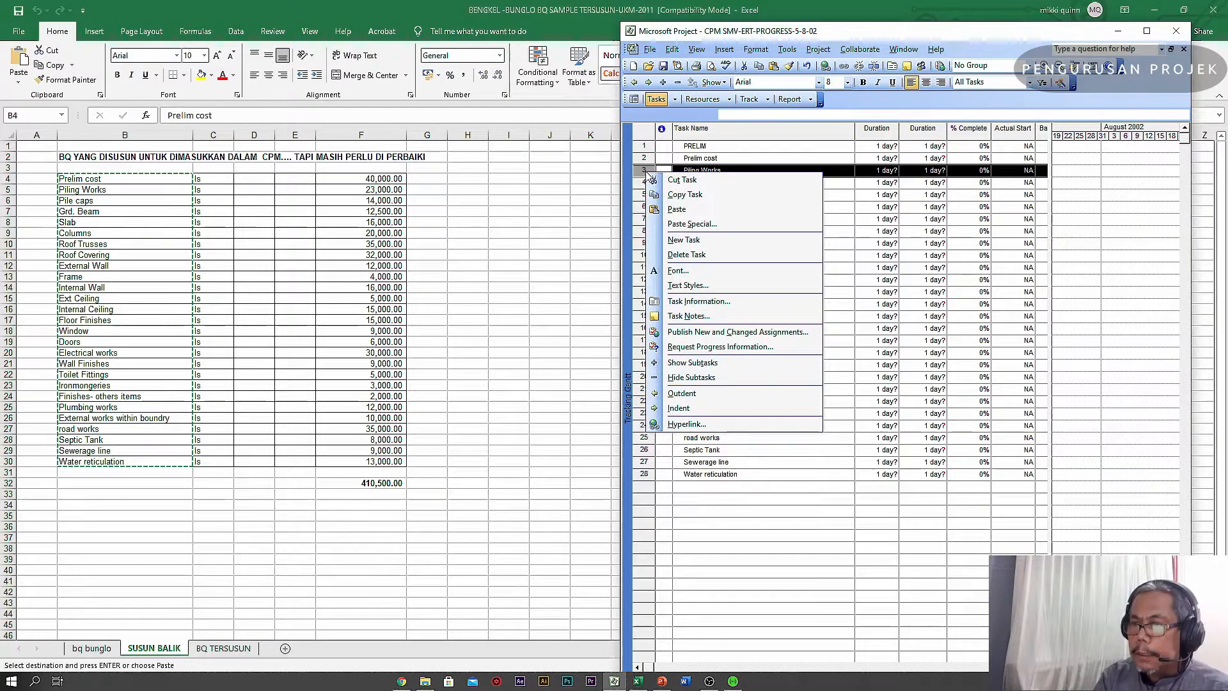
pyautogui.click(682, 239)
pyautogui.click(703, 172)
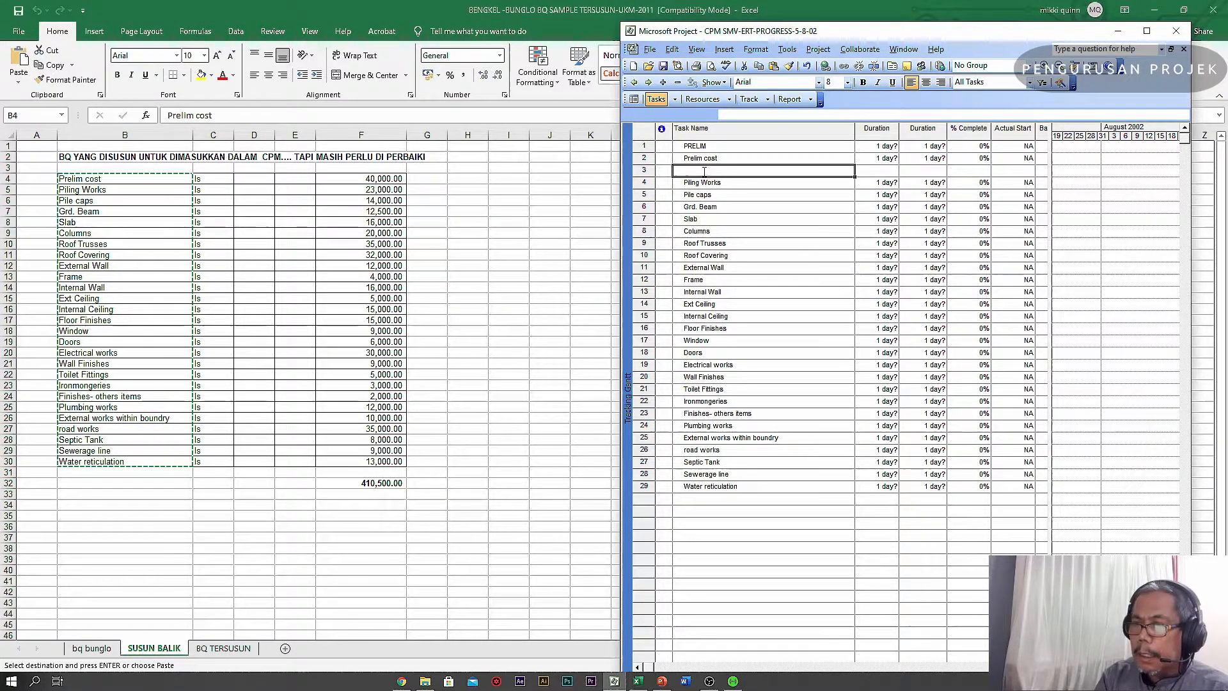
pyautogui.write('S')
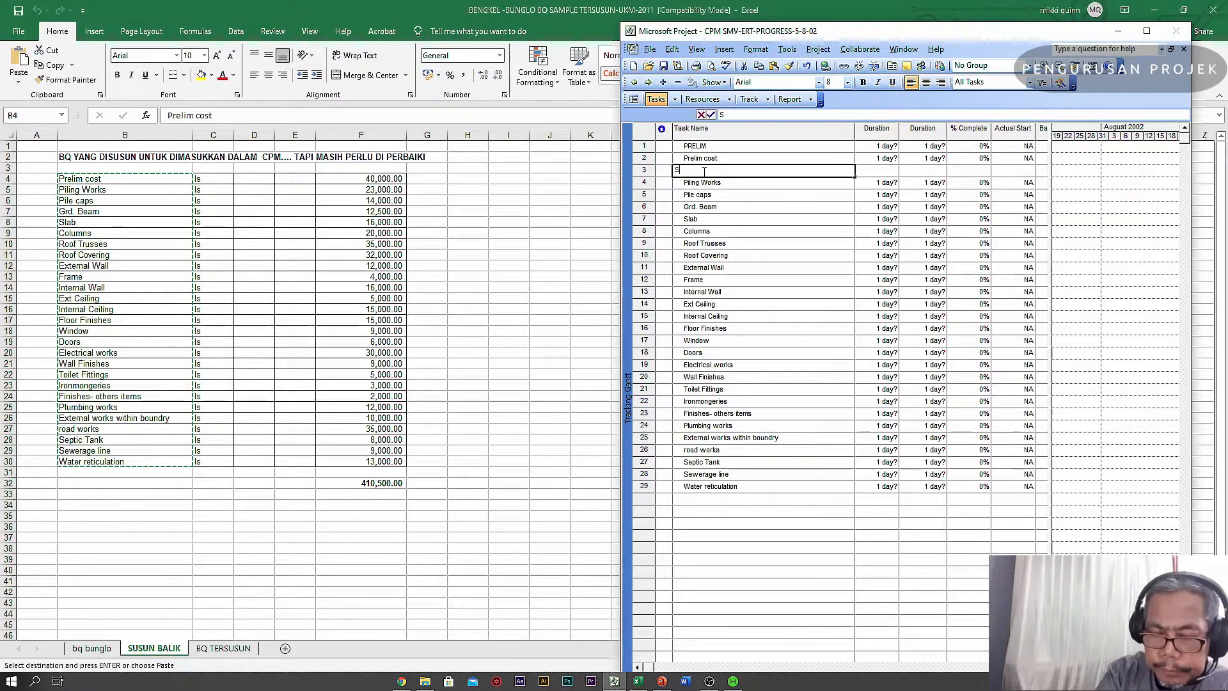
pyautogui.write('UBSTRUC')
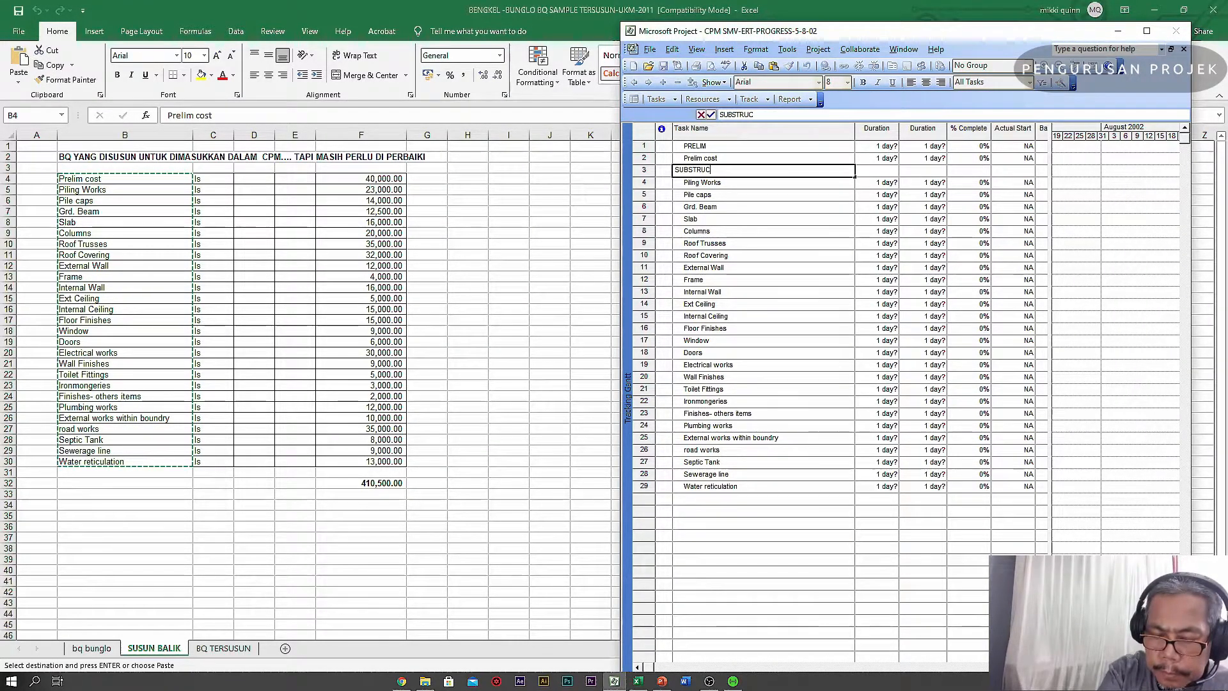
pyautogui.write('TURE')
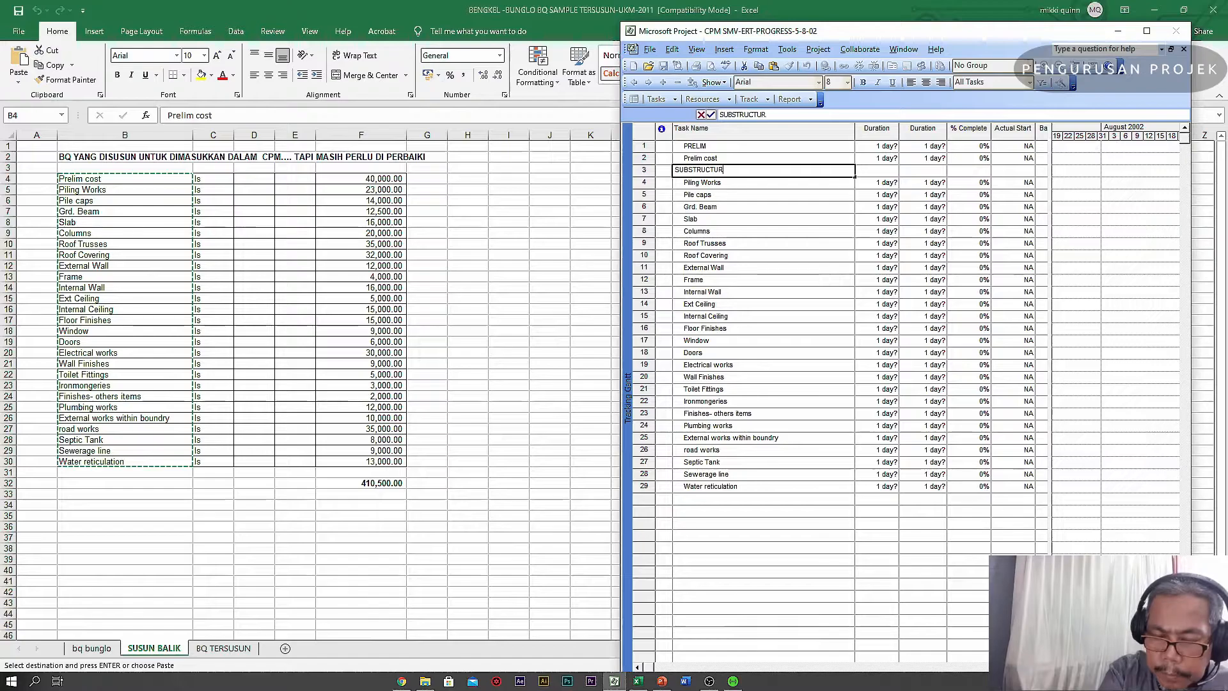
pyautogui.click(787, 280)
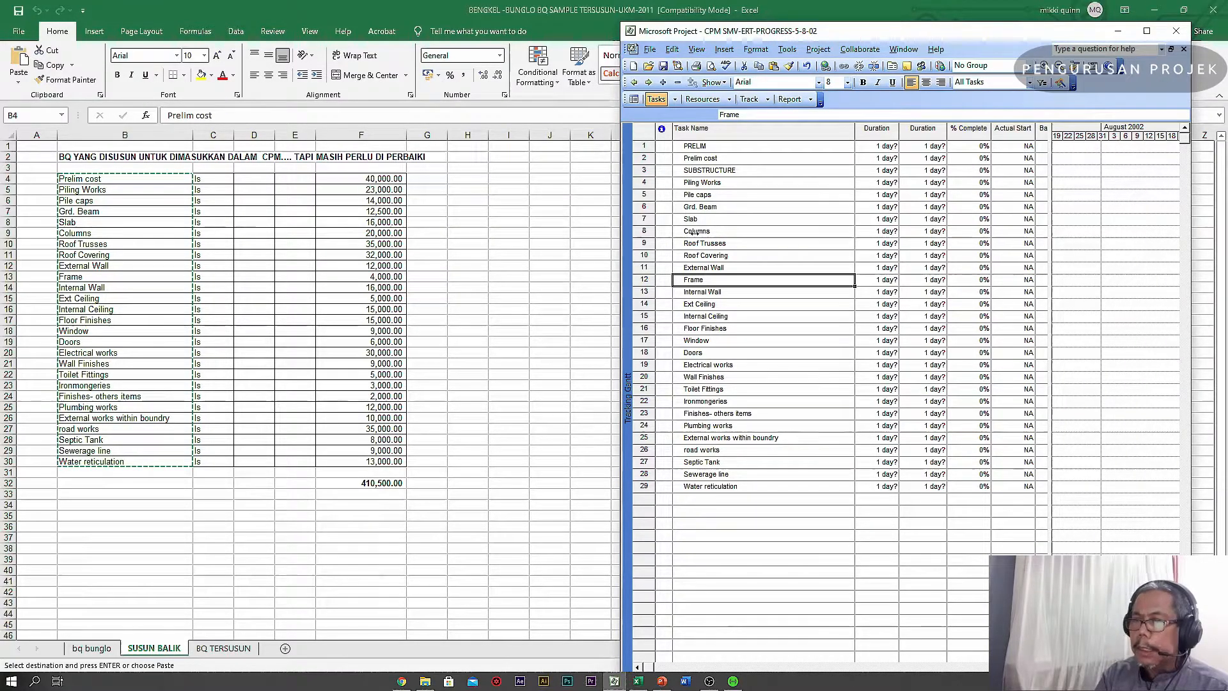
# - Insert a new task above Grd. Beam and name it ABOVE GRD
pyautogui.click(713, 170)
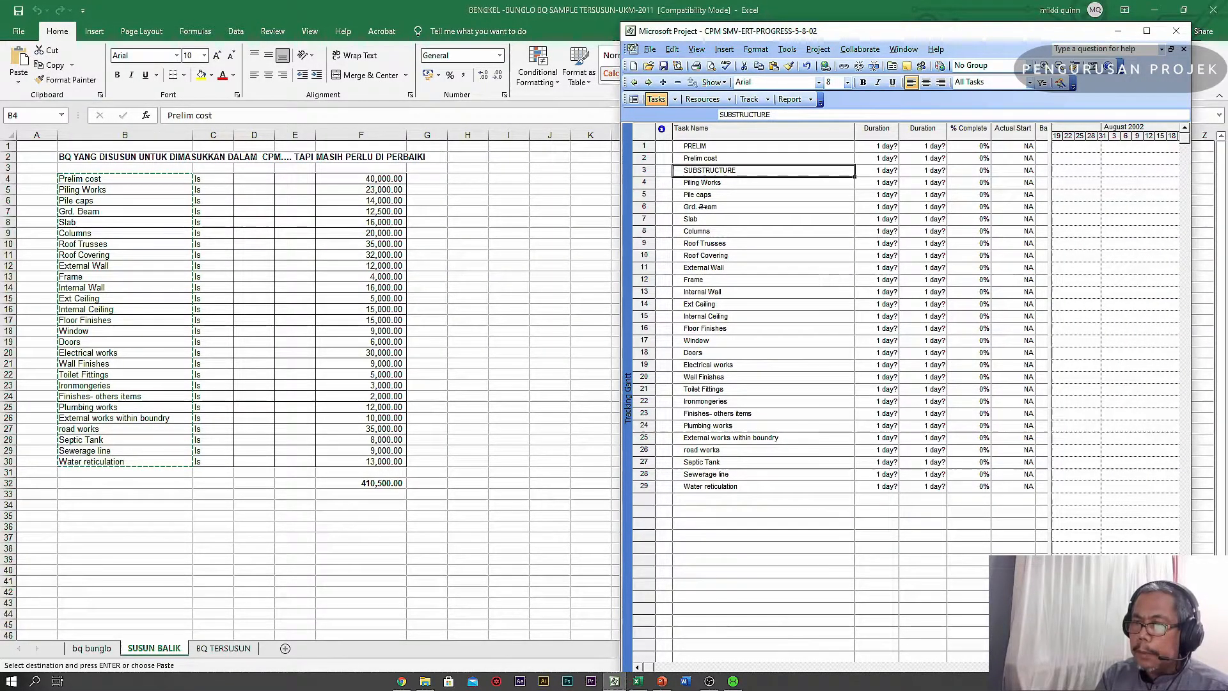
pyautogui.click(641, 206)
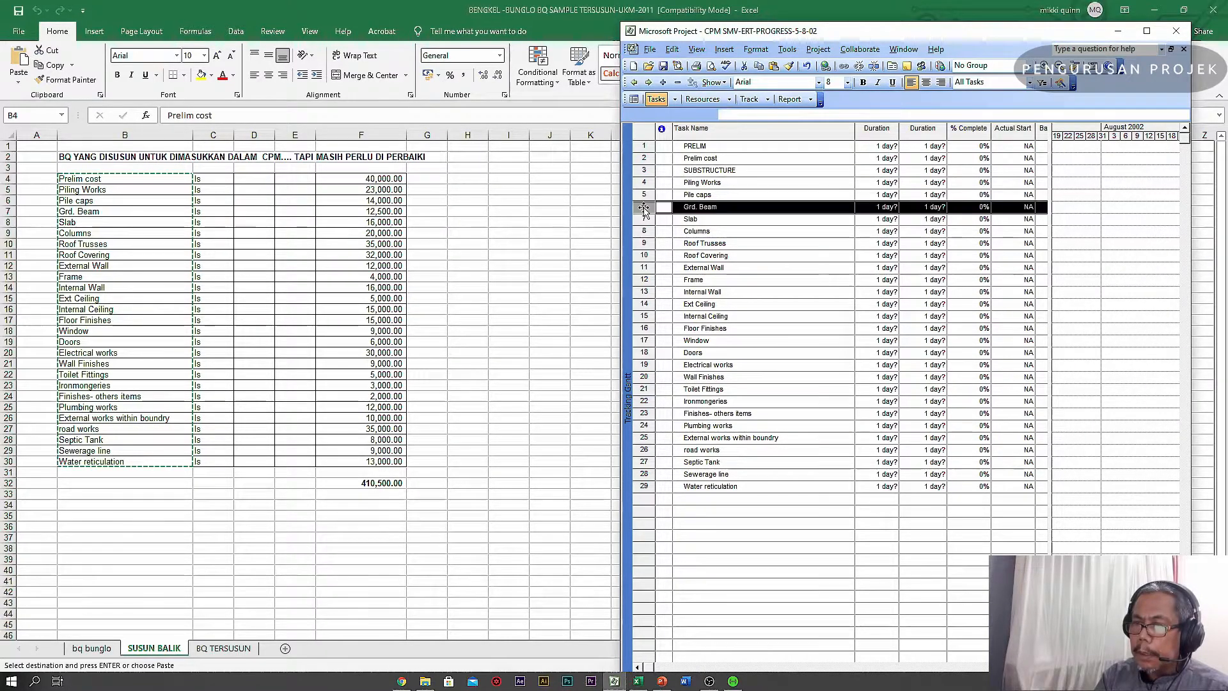
pyautogui.rightClick(643, 208)
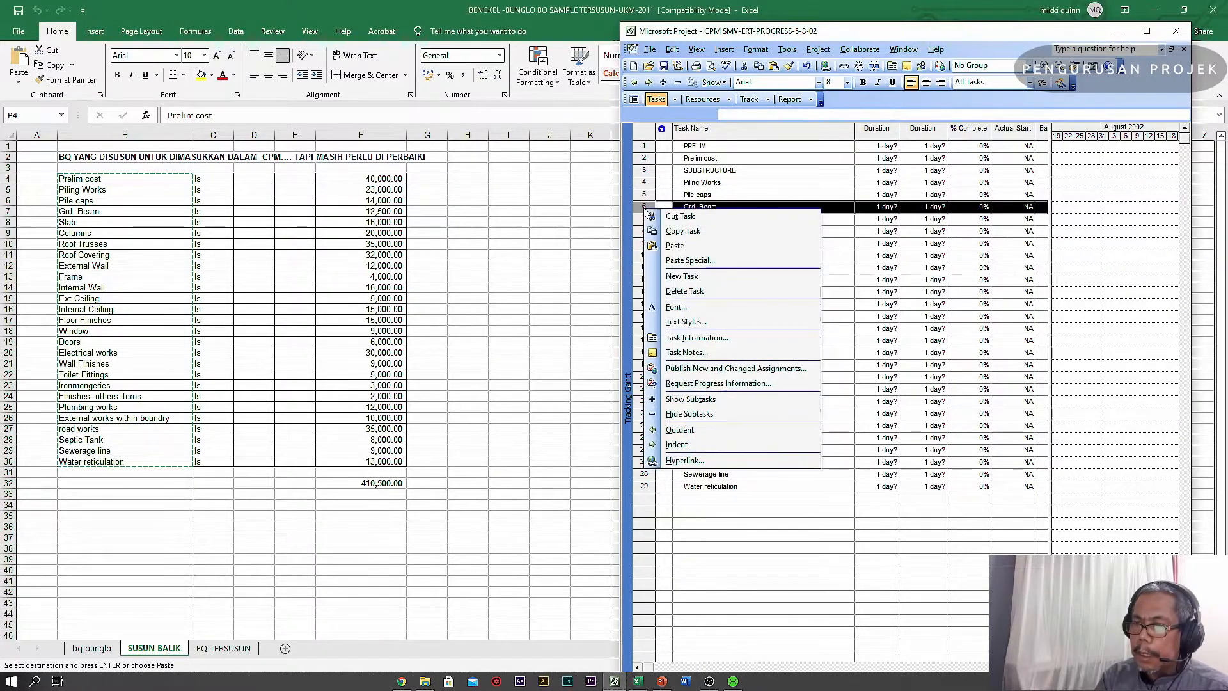
pyautogui.click(675, 276)
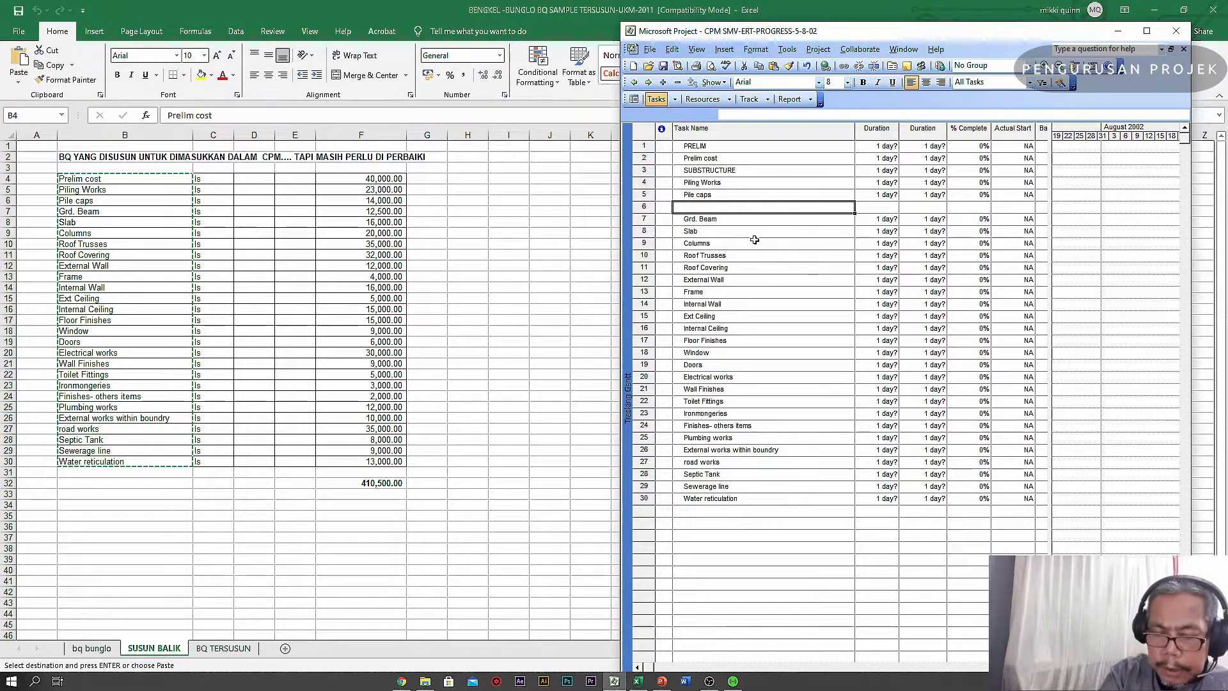
pyautogui.write('ABOVE')
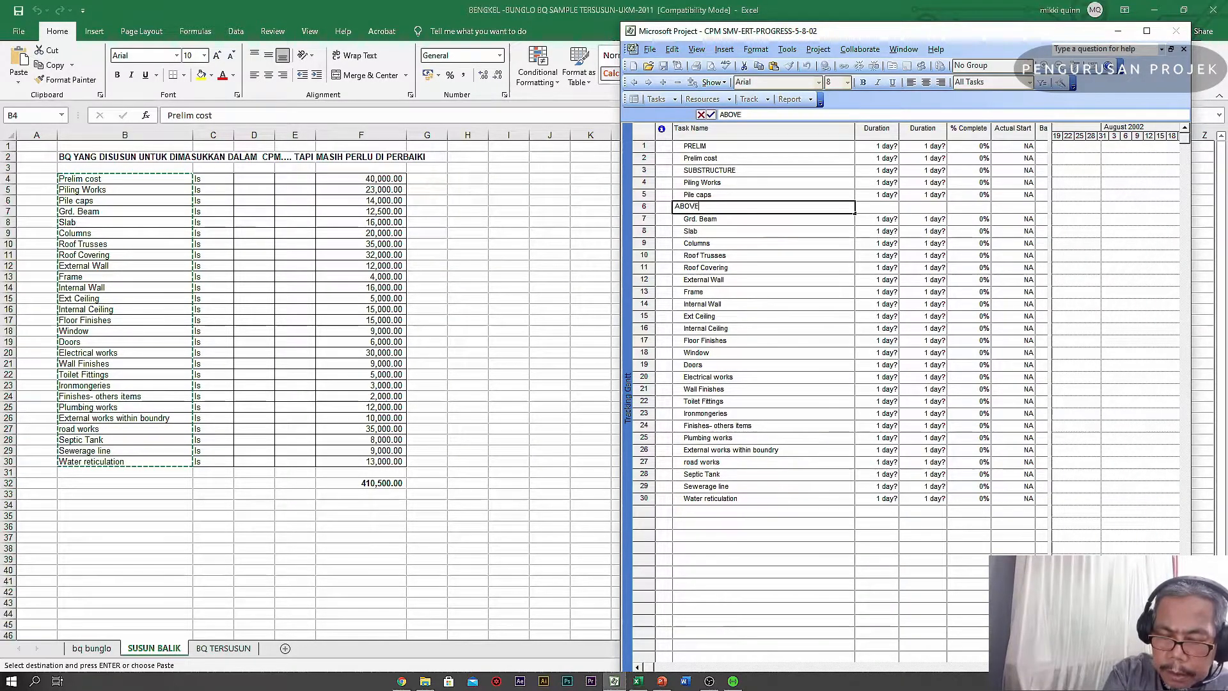
pyautogui.write(' GRD')
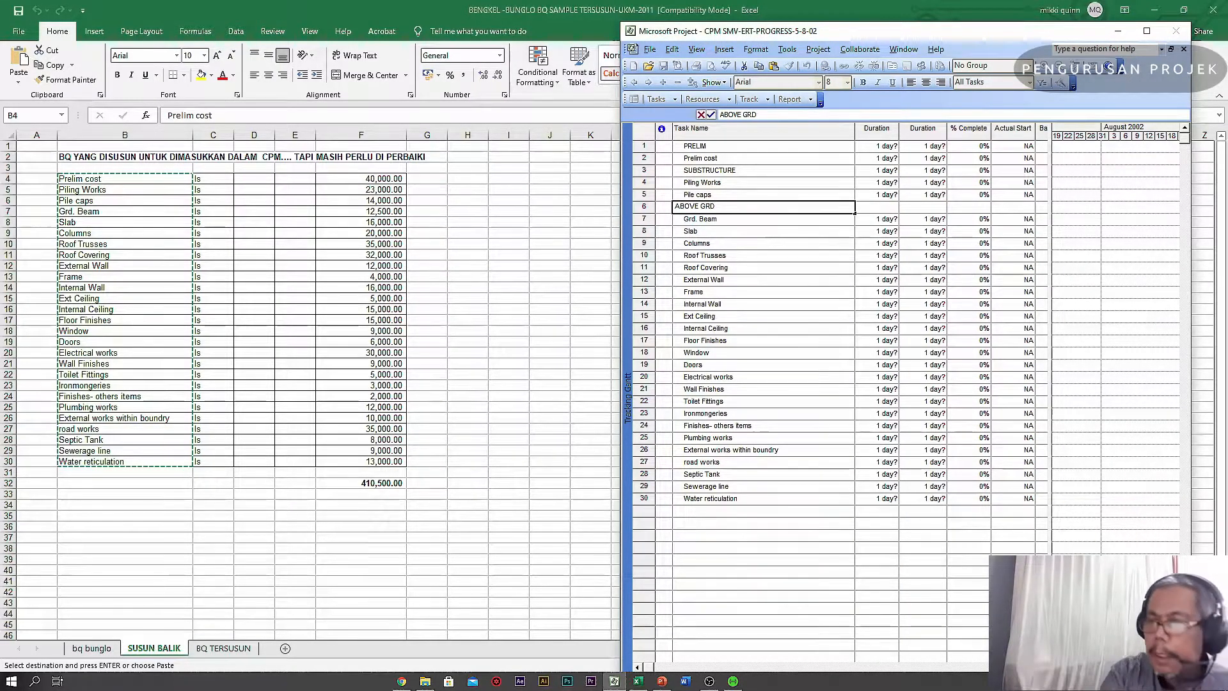
pyautogui.click(761, 276)
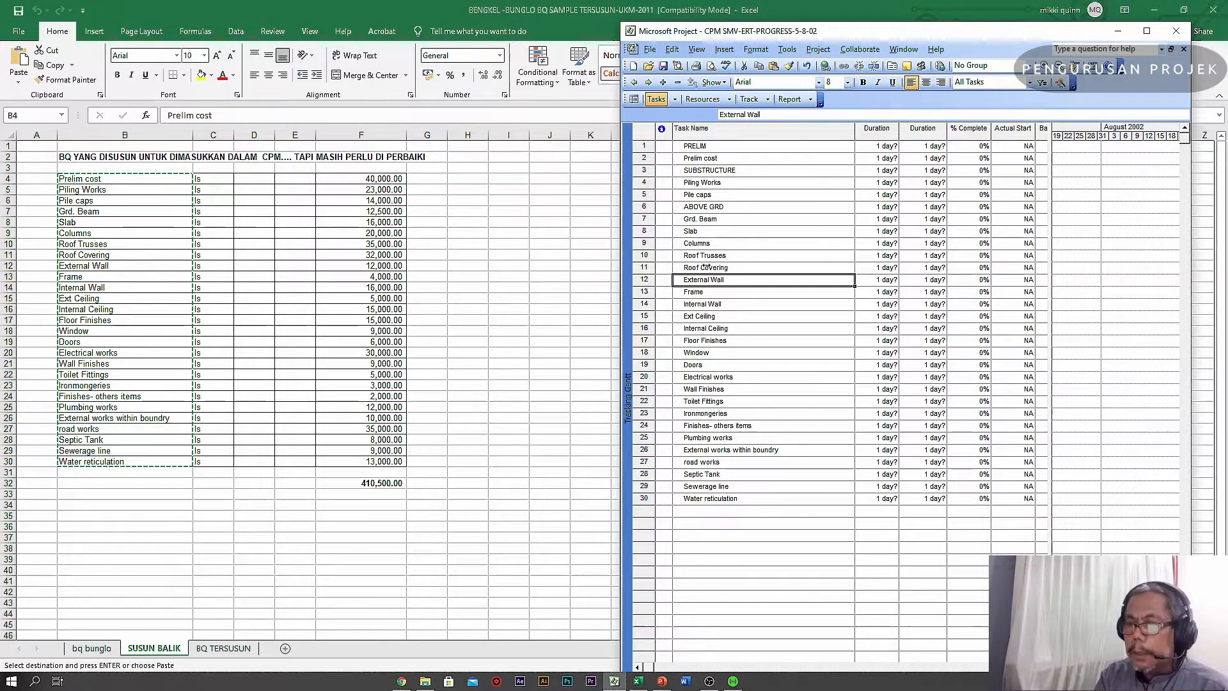
# - Insert a new task above Roof Trusses and name it ROOF
pyautogui.click(648, 257)
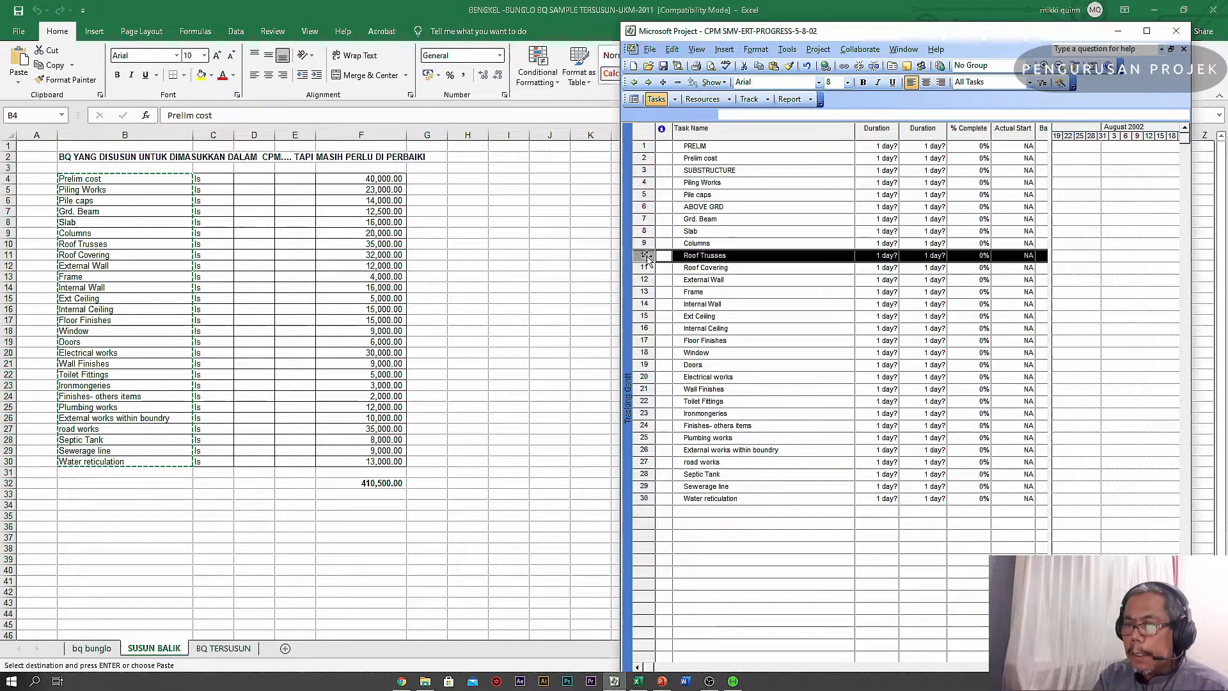
pyautogui.rightClick(649, 259)
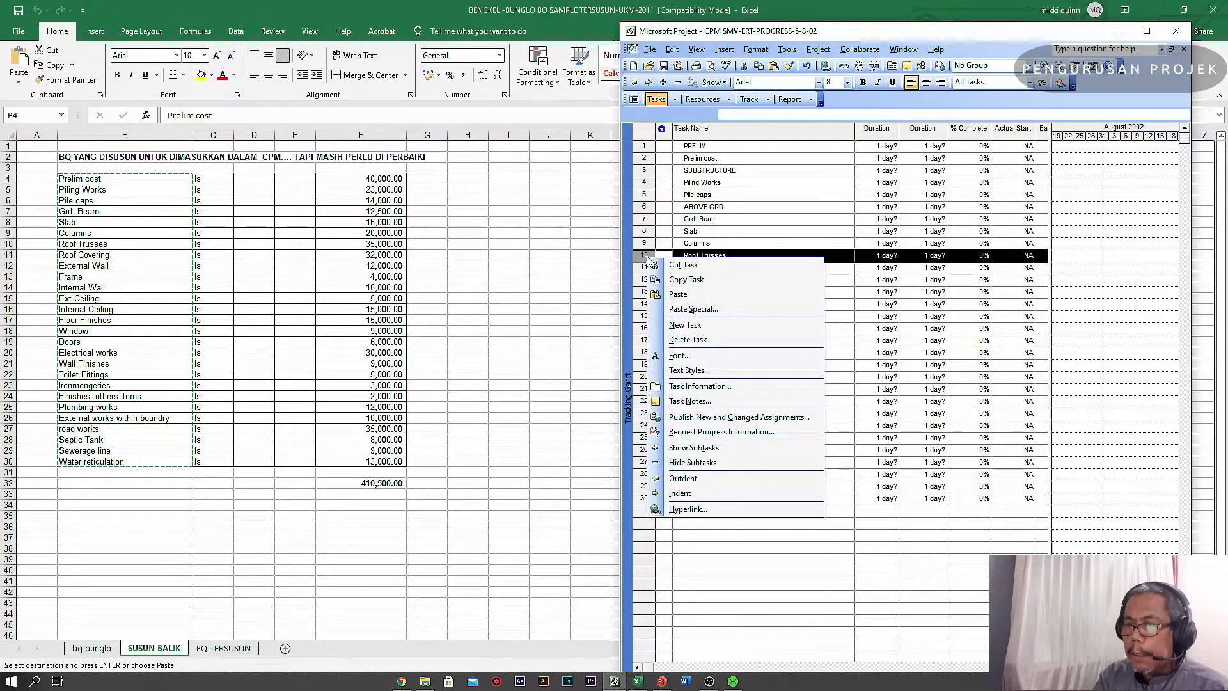
pyautogui.click(683, 325)
pyautogui.click(706, 256)
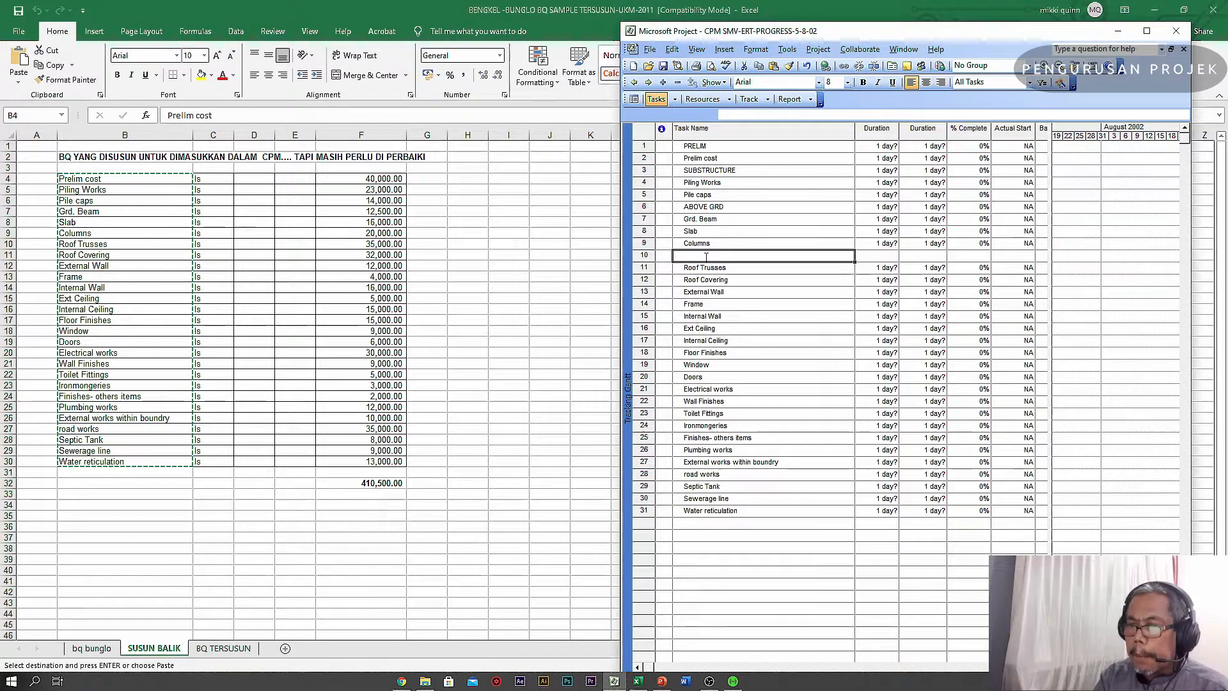
pyautogui.write('ROOF')
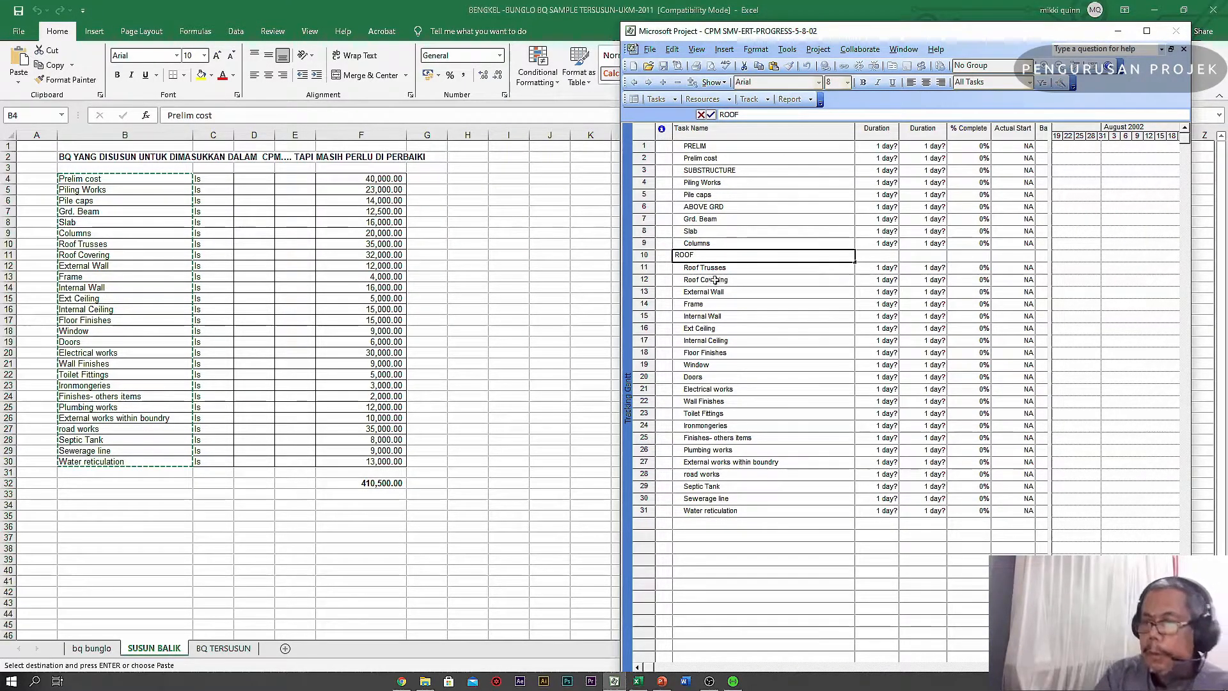
pyautogui.click(762, 354)
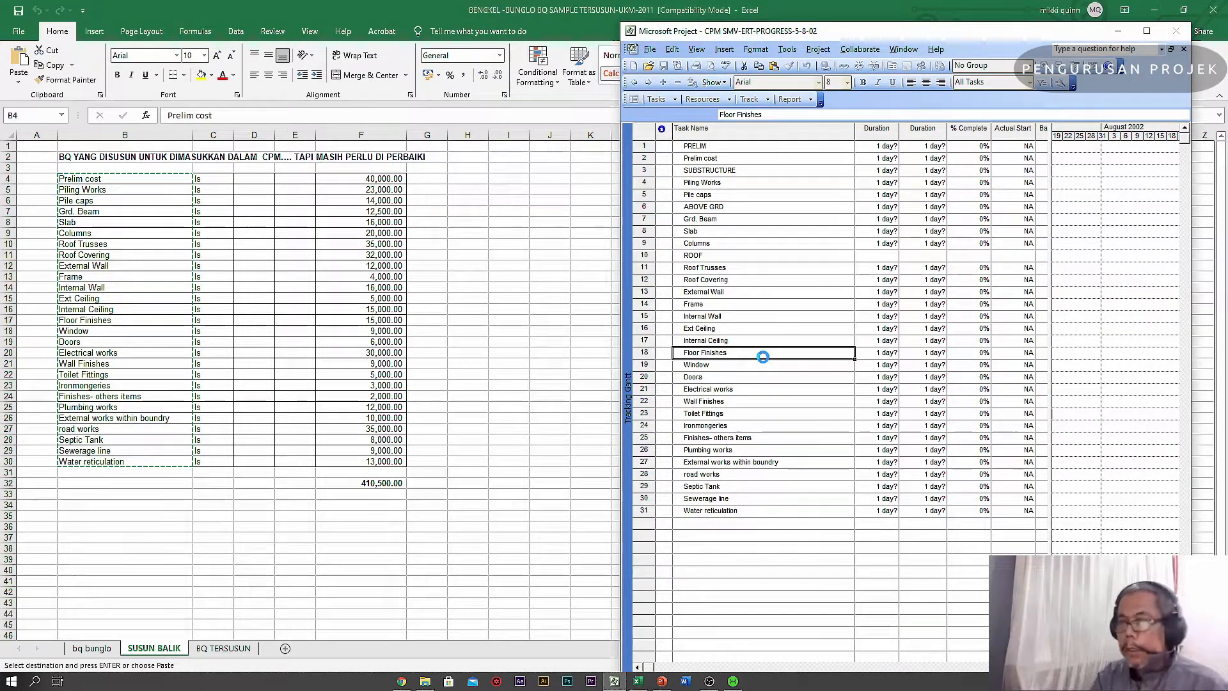
# - Insert a new task above External Wall and name it BUILD FINISHES
pyautogui.click(646, 292)
pyautogui.rightClick(647, 293)
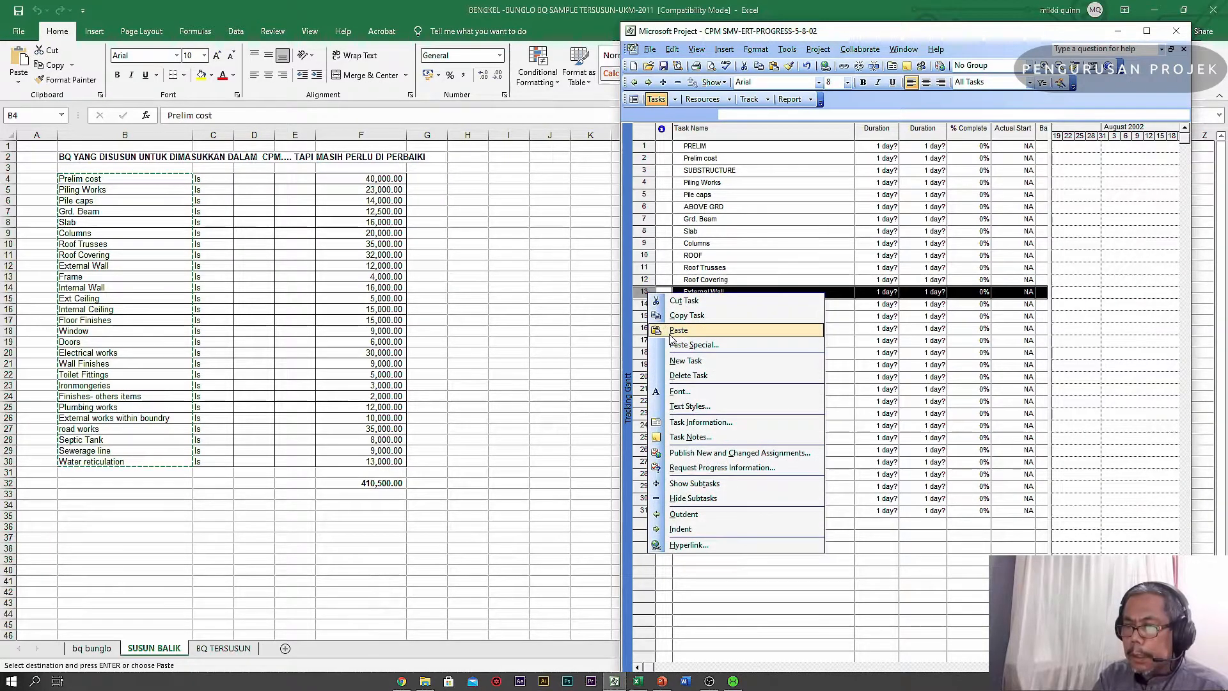
pyautogui.click(679, 362)
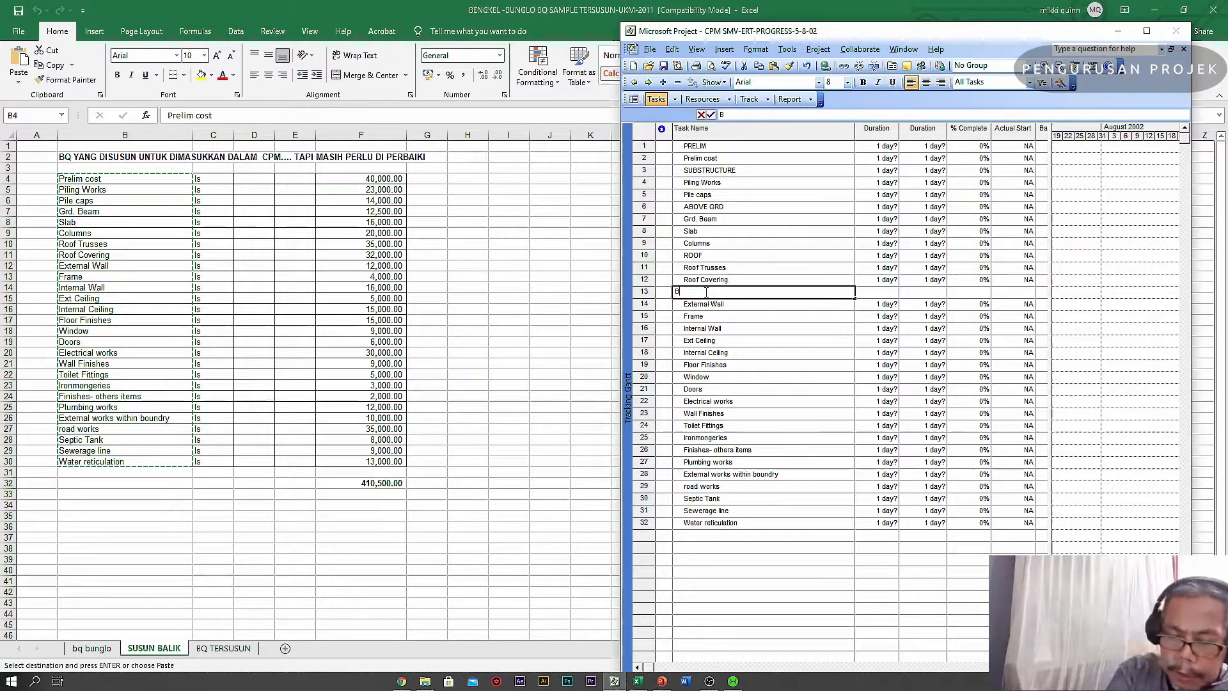
pyautogui.write('BUILD')
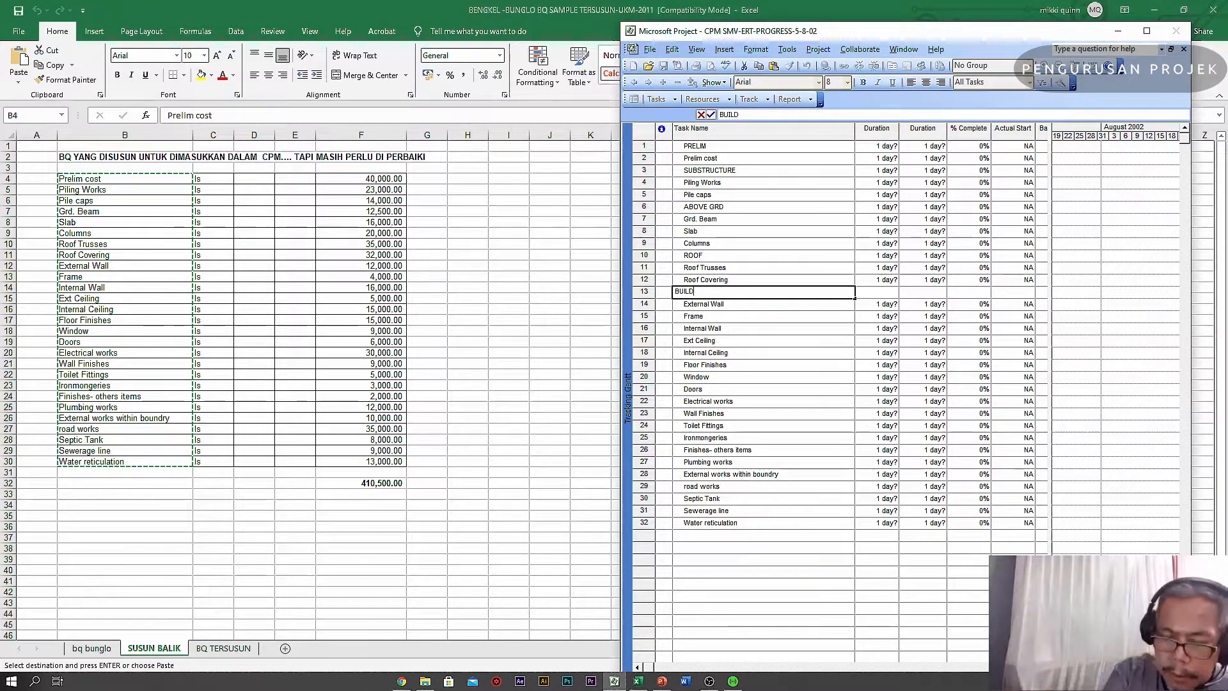
pyautogui.write(' FIN')
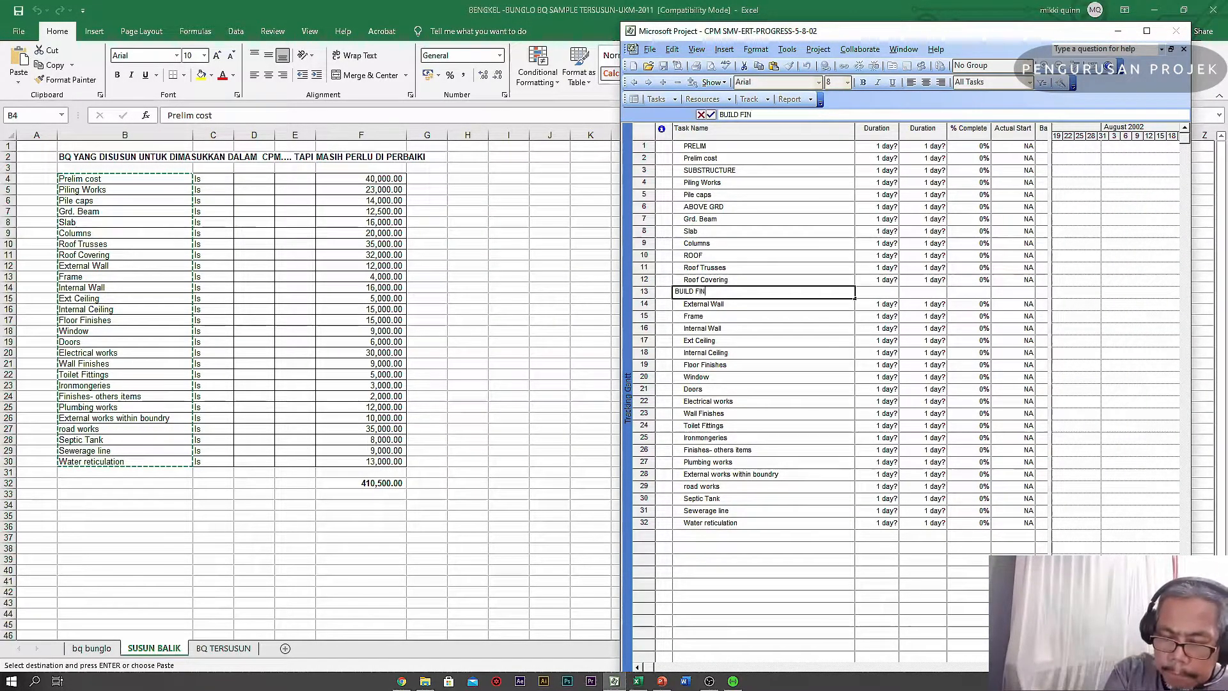
pyautogui.write('ISHES')
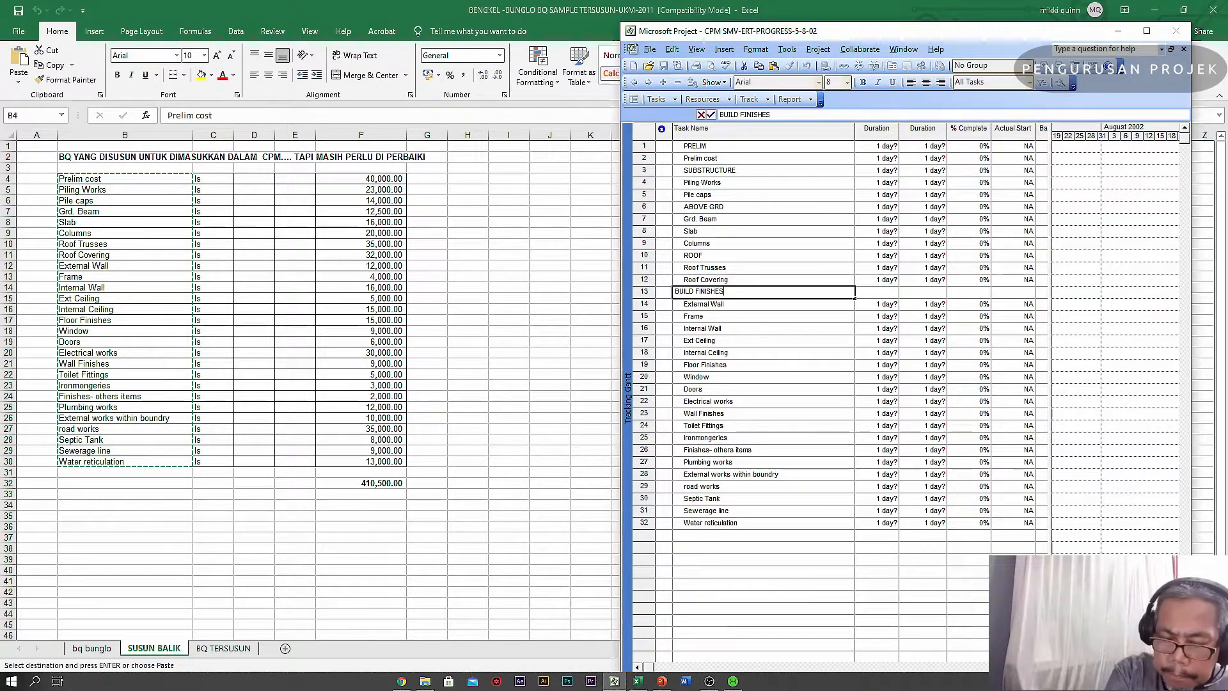
pyautogui.click(742, 364)
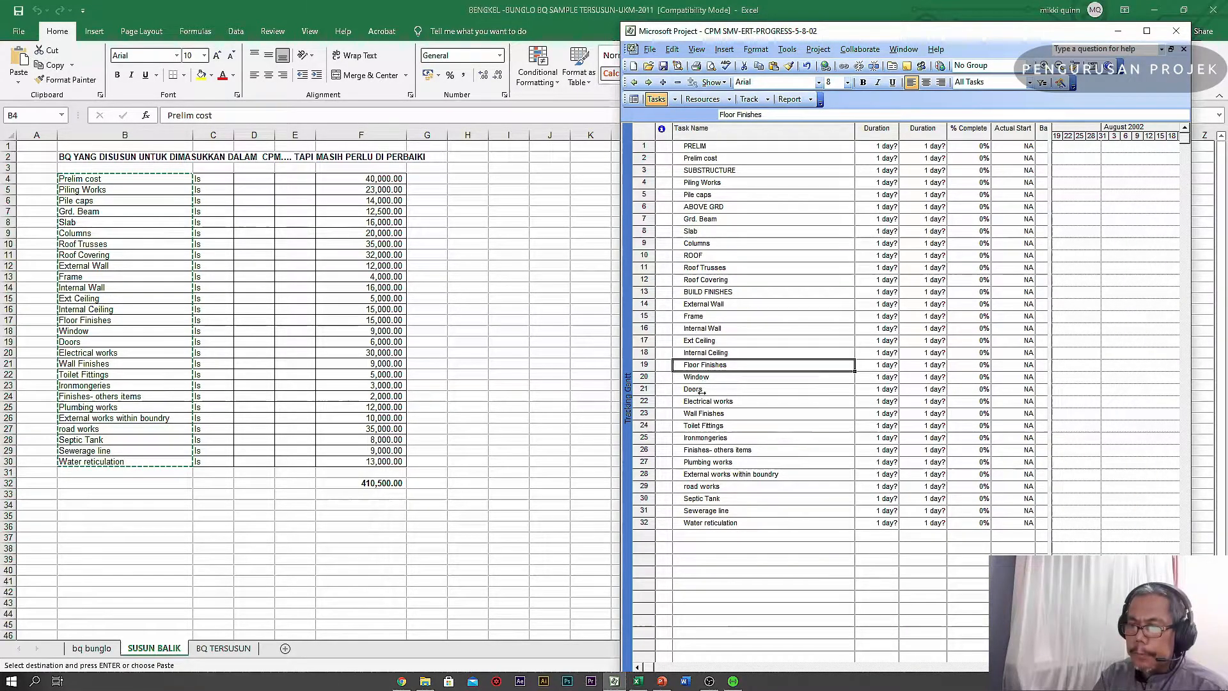
# - Insert a new task above Electrical works and name it M&E WORKS
pyautogui.click(640, 401)
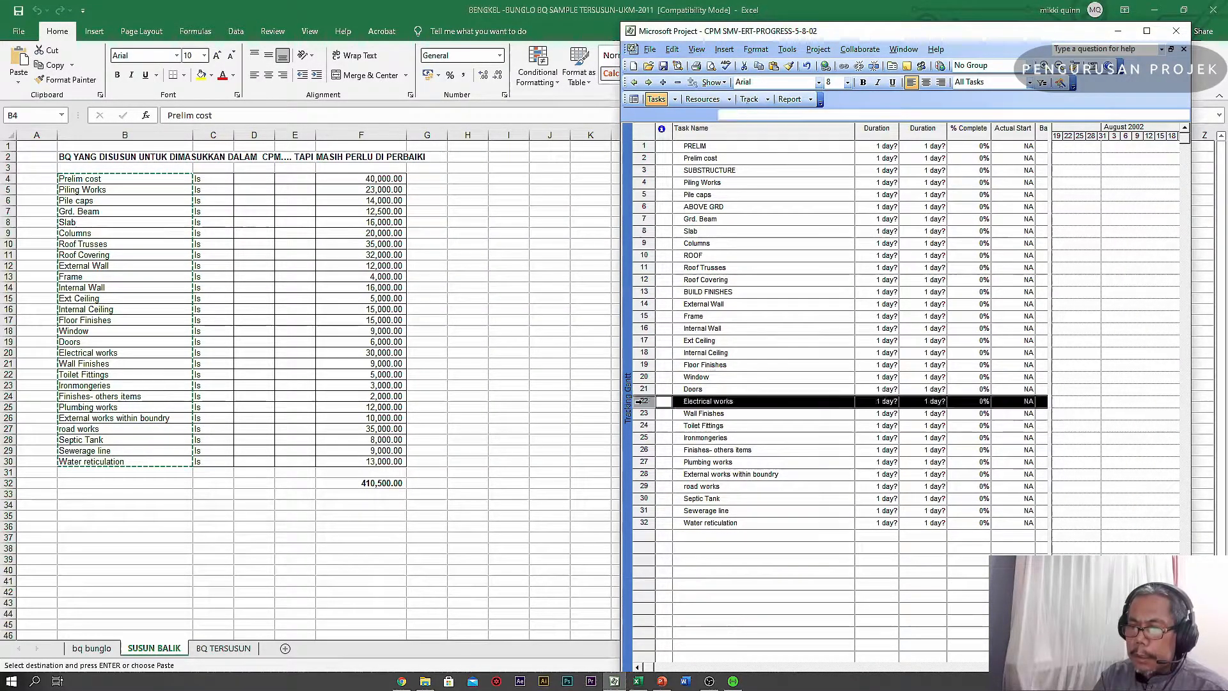
pyautogui.rightClick(643, 403)
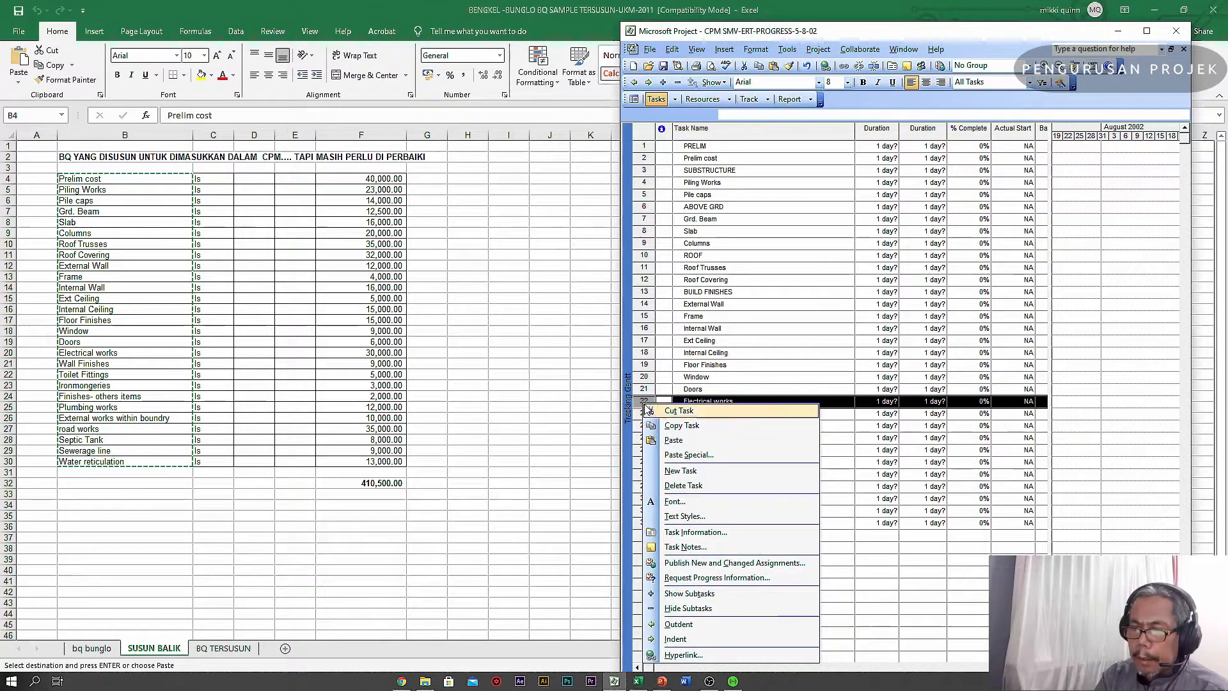
pyautogui.click(675, 473)
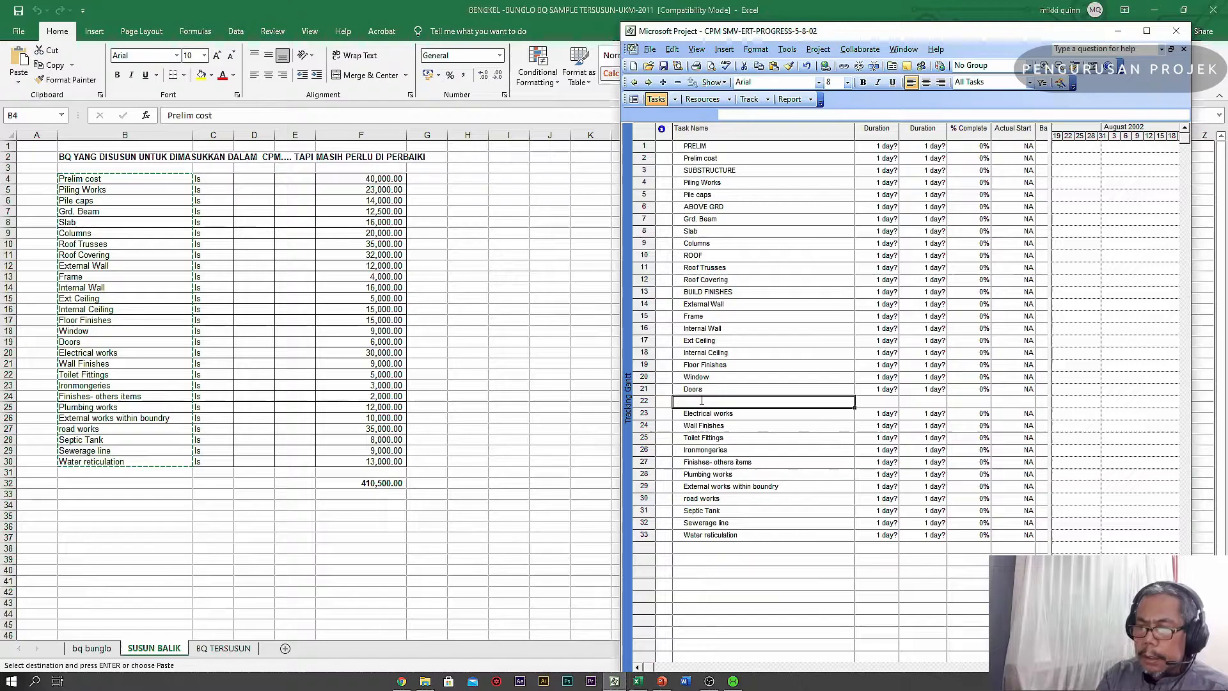
pyautogui.write('M&E ')
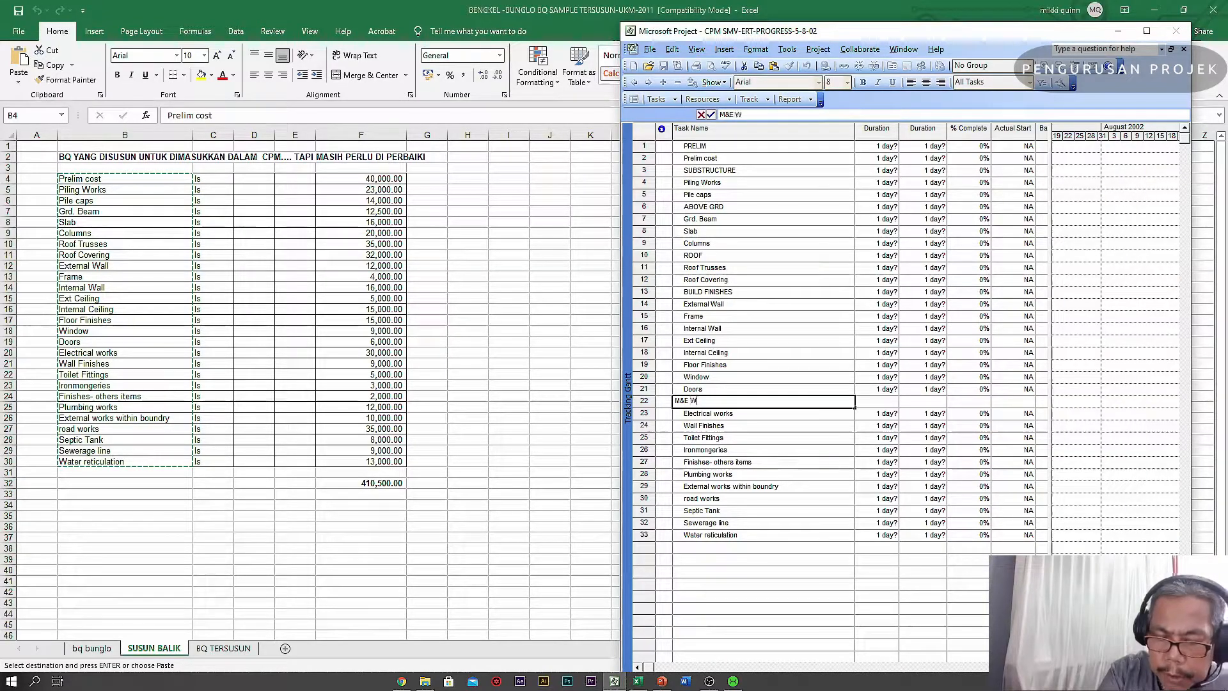
pyautogui.write('WORKS')
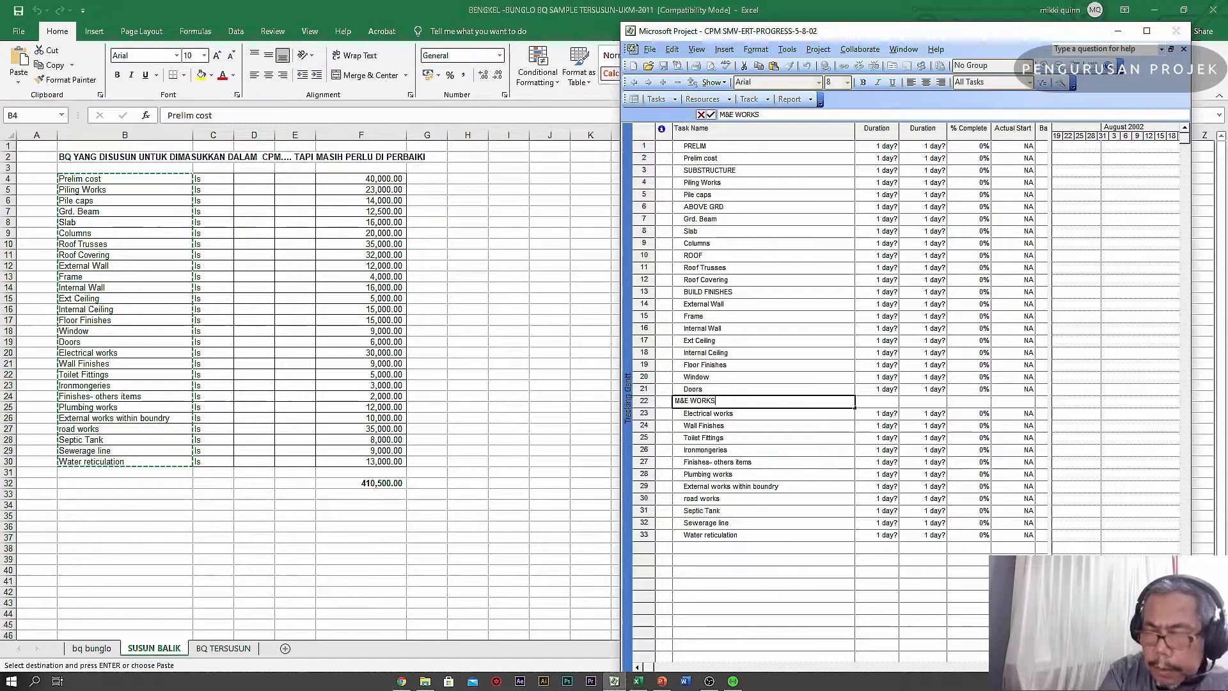
pyautogui.click(787, 534)
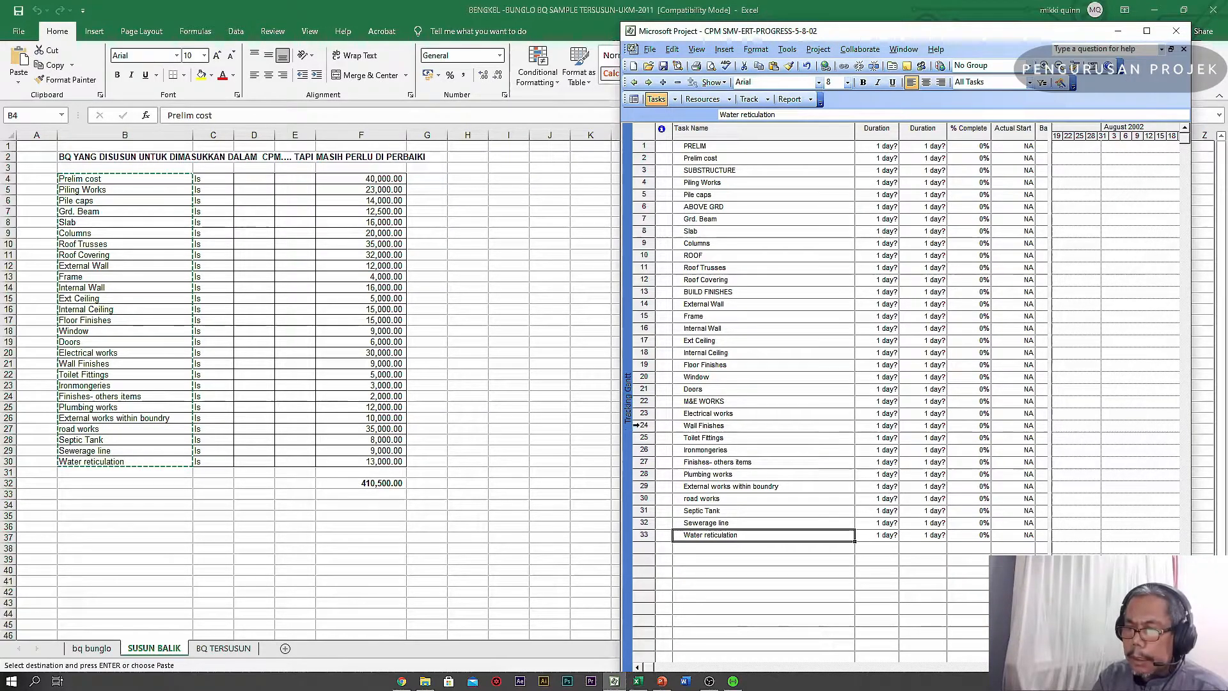
# - Move the Wall Finishes and Toilet Fittings tasks above Electrical works, keeping Wall Finishes first
pyautogui.click(637, 426)
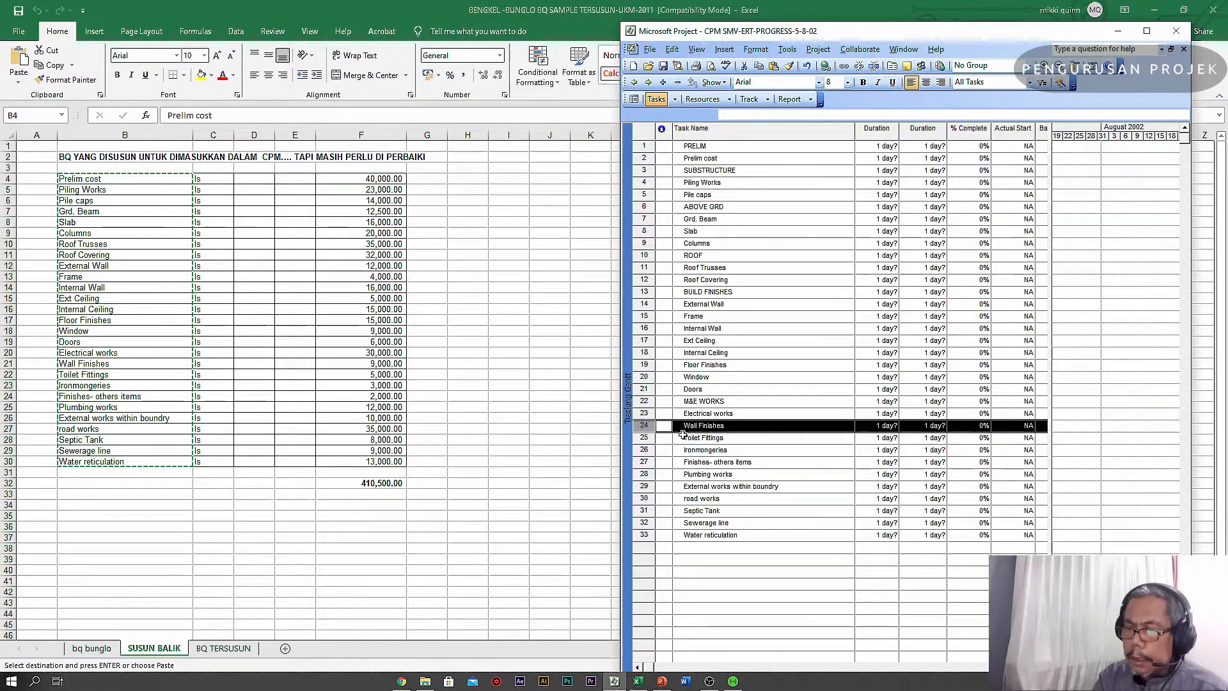
pyautogui.moveTo(689, 425); pyautogui.dragTo(692, 422)
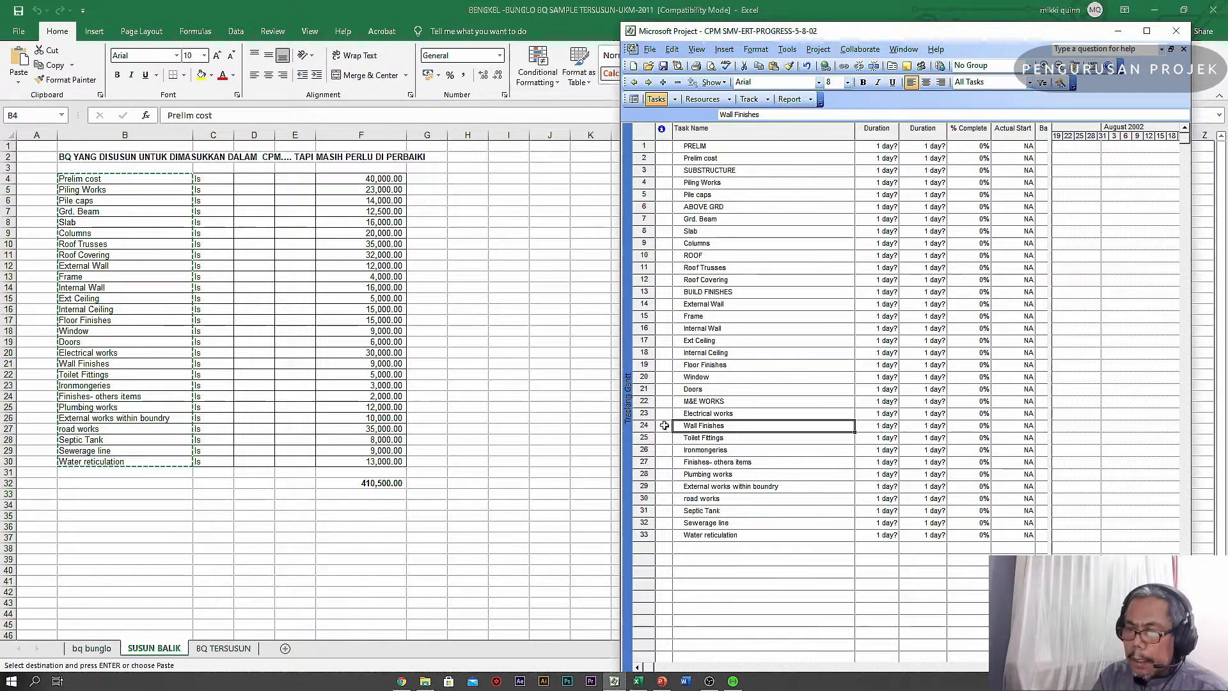
pyautogui.click(644, 425)
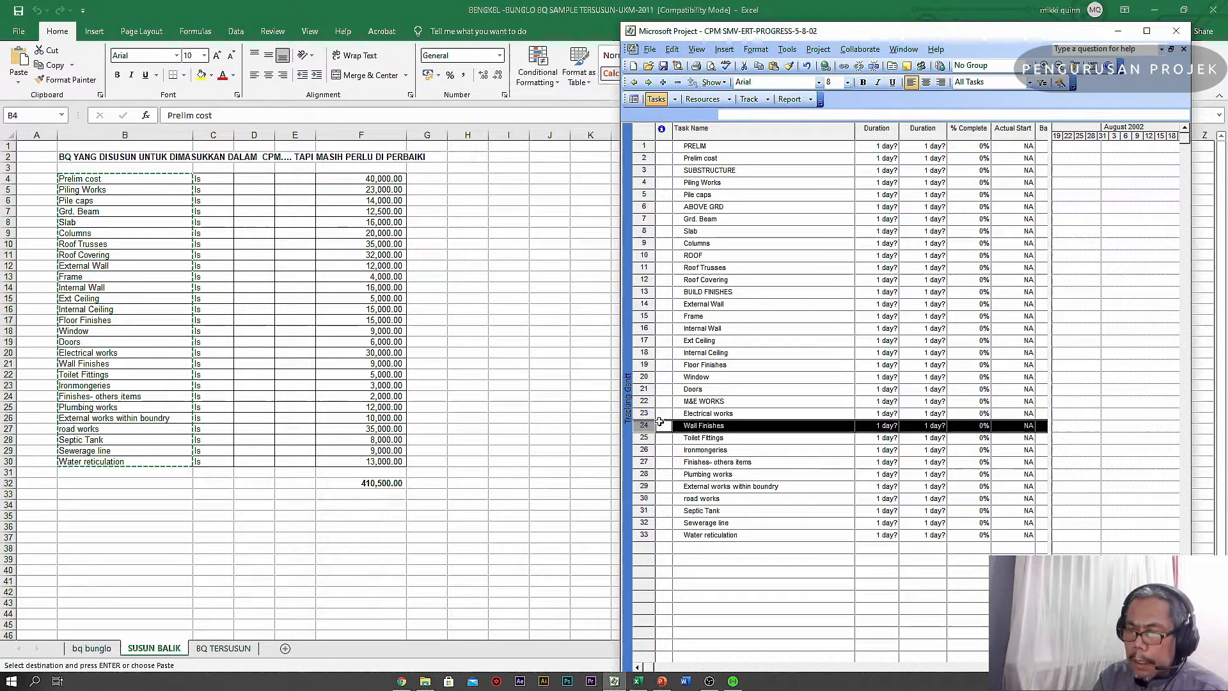
pyautogui.moveTo(662, 423); pyautogui.dragTo(664, 404)
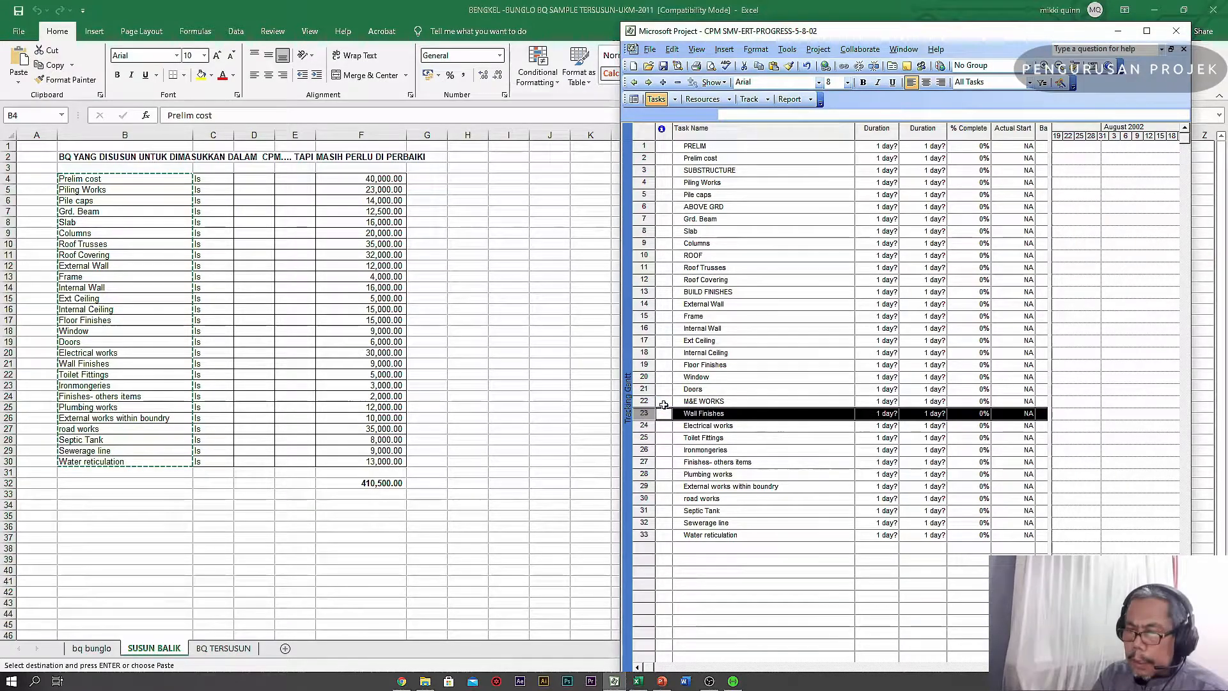
pyautogui.click(644, 438)
pyautogui.moveTo(657, 435); pyautogui.dragTo(665, 417)
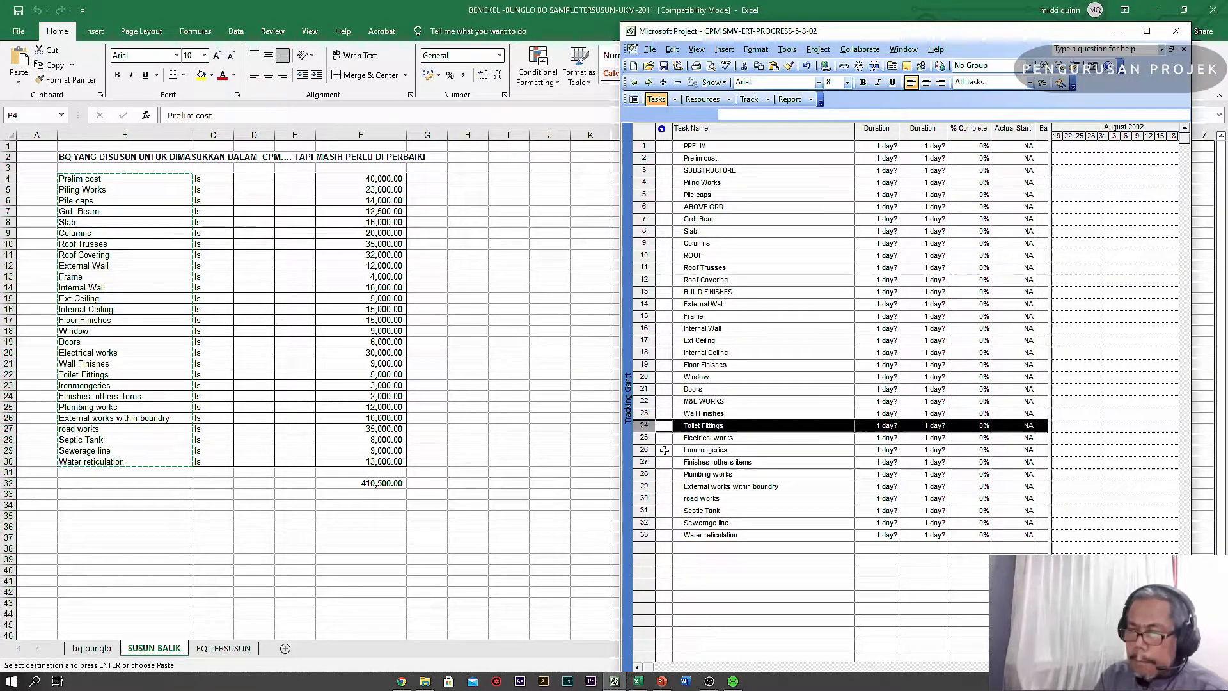
# - Move the M&E WORKS heading task below Toilet Fittings, directly above Electrical works
pyautogui.click(694, 403)
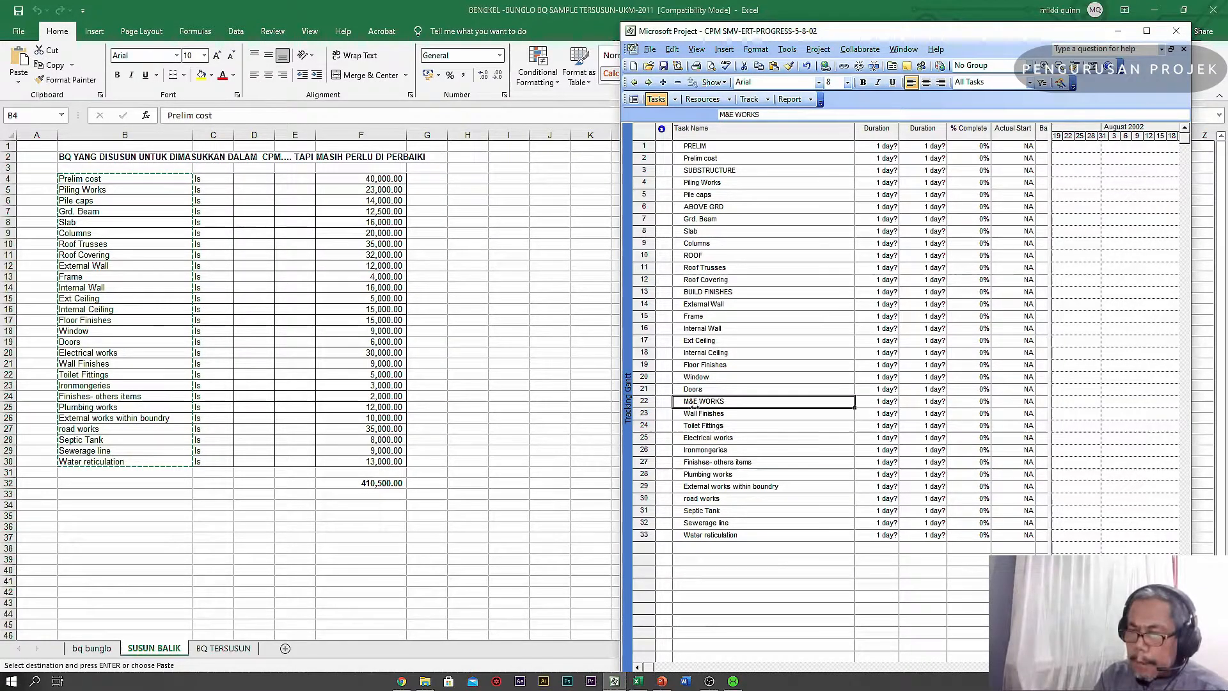
pyautogui.moveTo(696, 405); pyautogui.dragTo(698, 428)
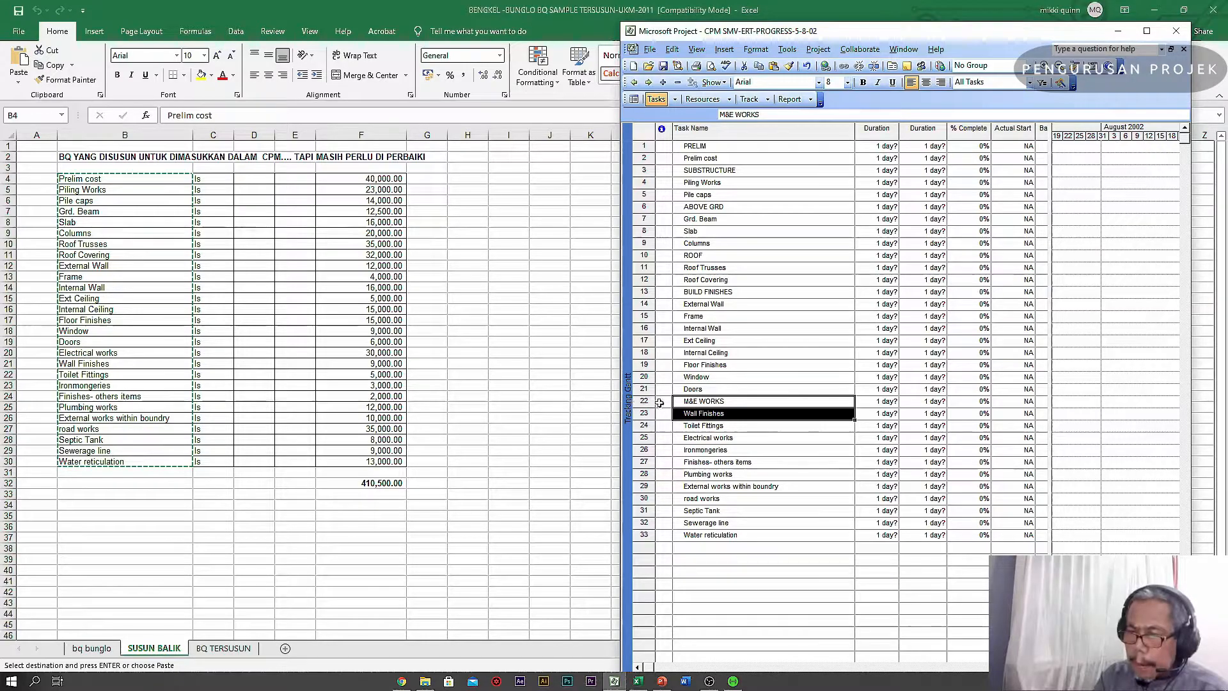
pyautogui.click(663, 403)
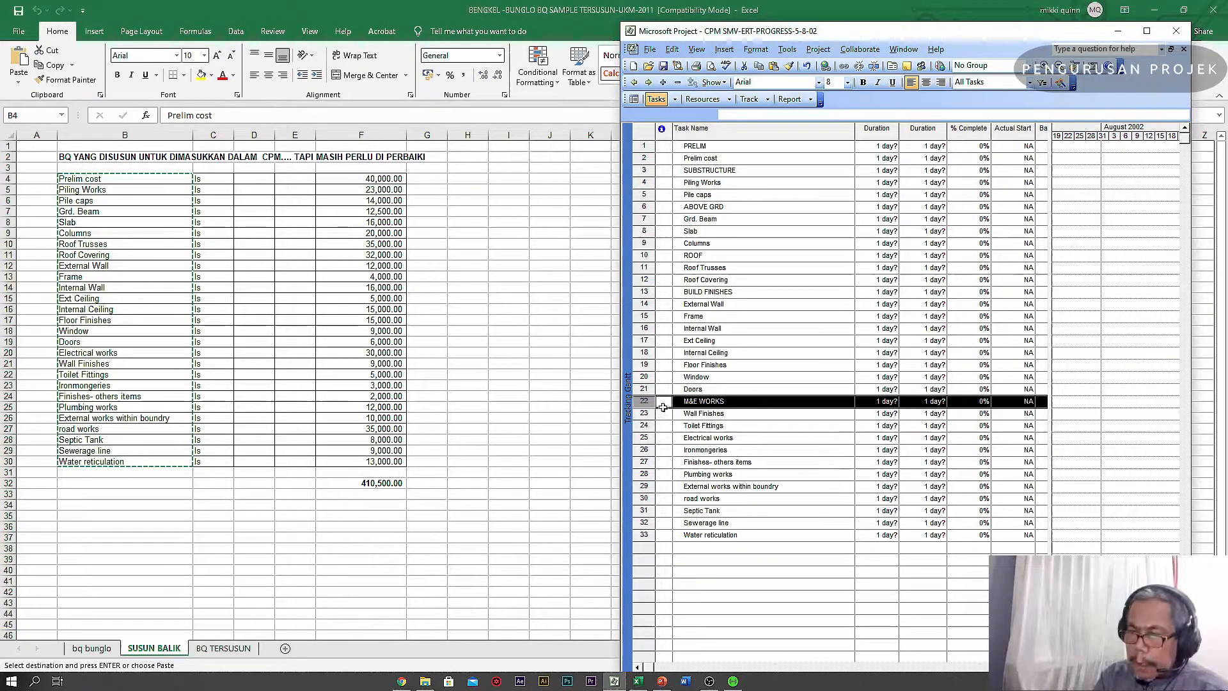
pyautogui.moveTo(663, 411); pyautogui.dragTo(663, 425)
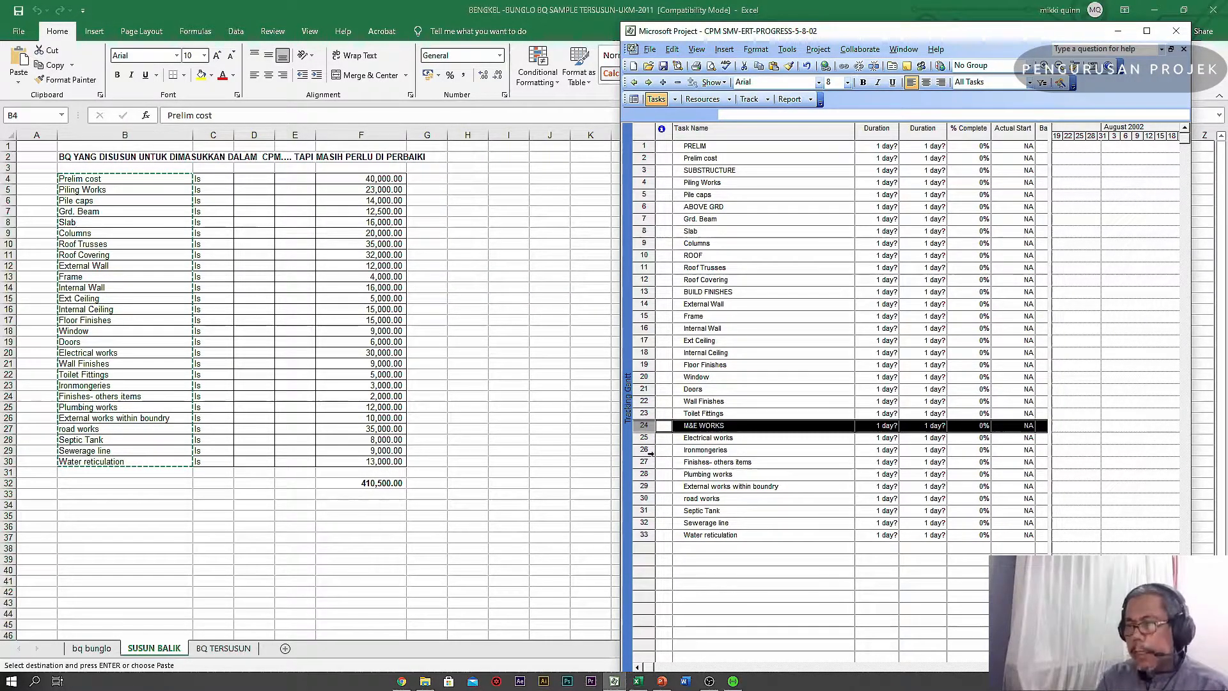
# - Move Ironmongeries above the M&E WORKS heading and Finishes- others items directly above Electrical works
pyautogui.click(650, 450)
pyautogui.moveTo(674, 446); pyautogui.dragTo(676, 417)
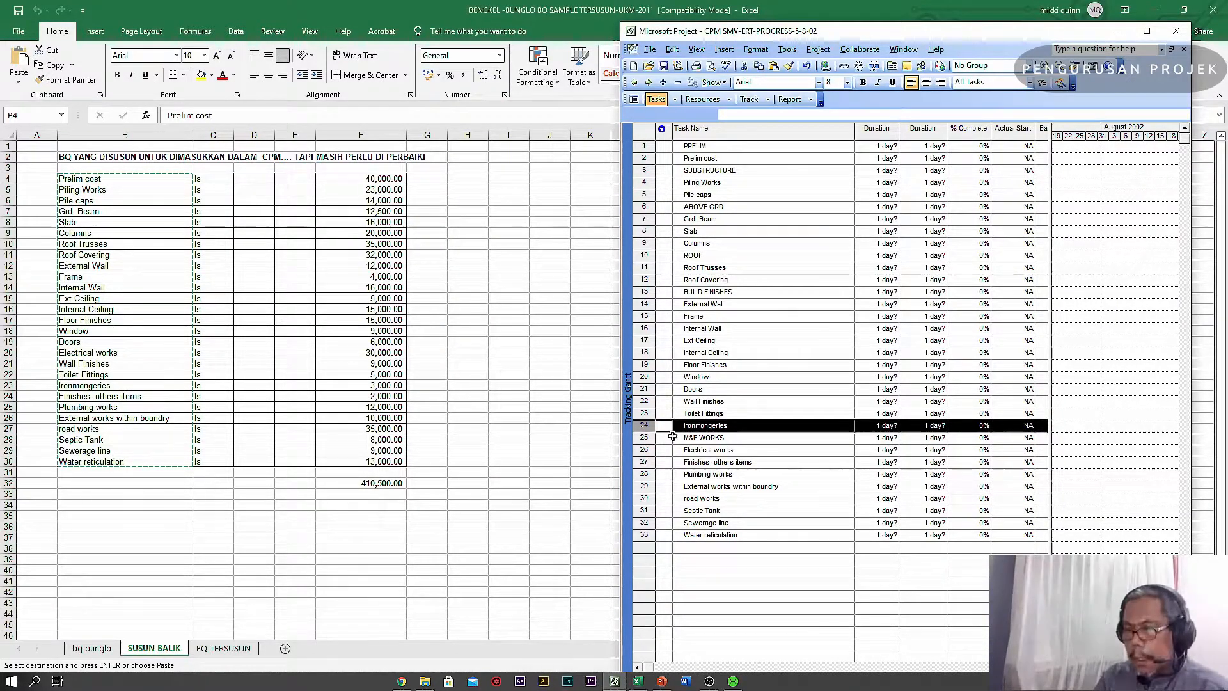
pyautogui.click(643, 461)
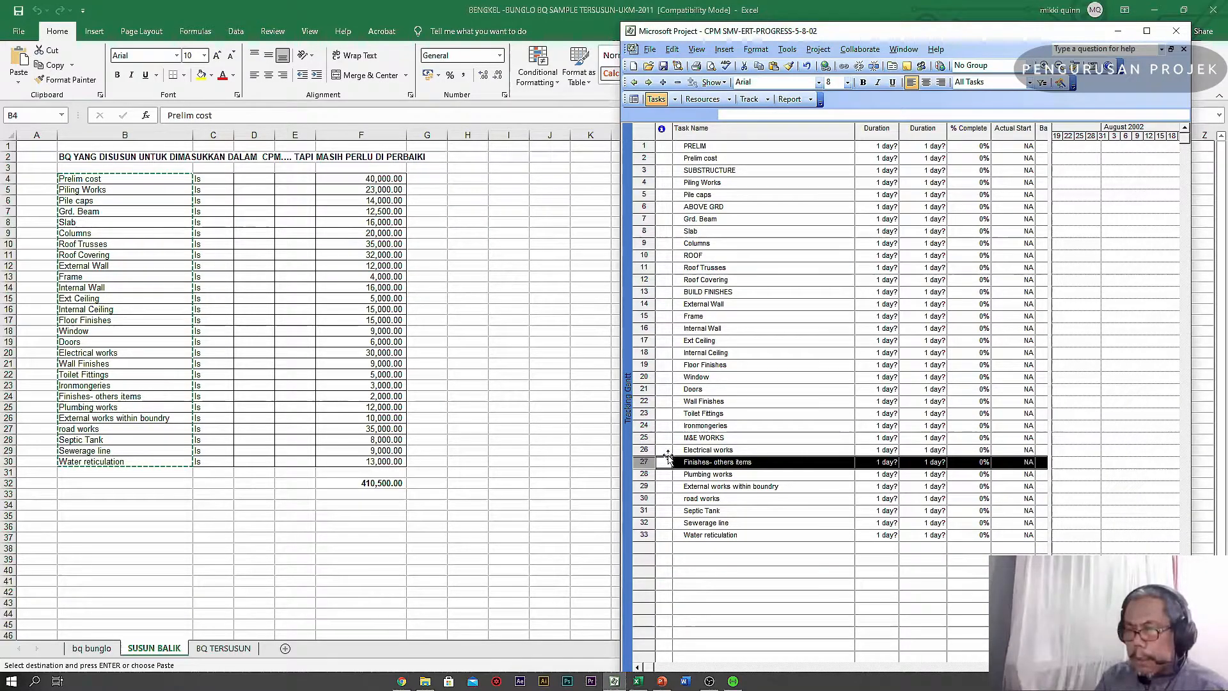
pyautogui.moveTo(668, 457); pyautogui.dragTo(667, 438)
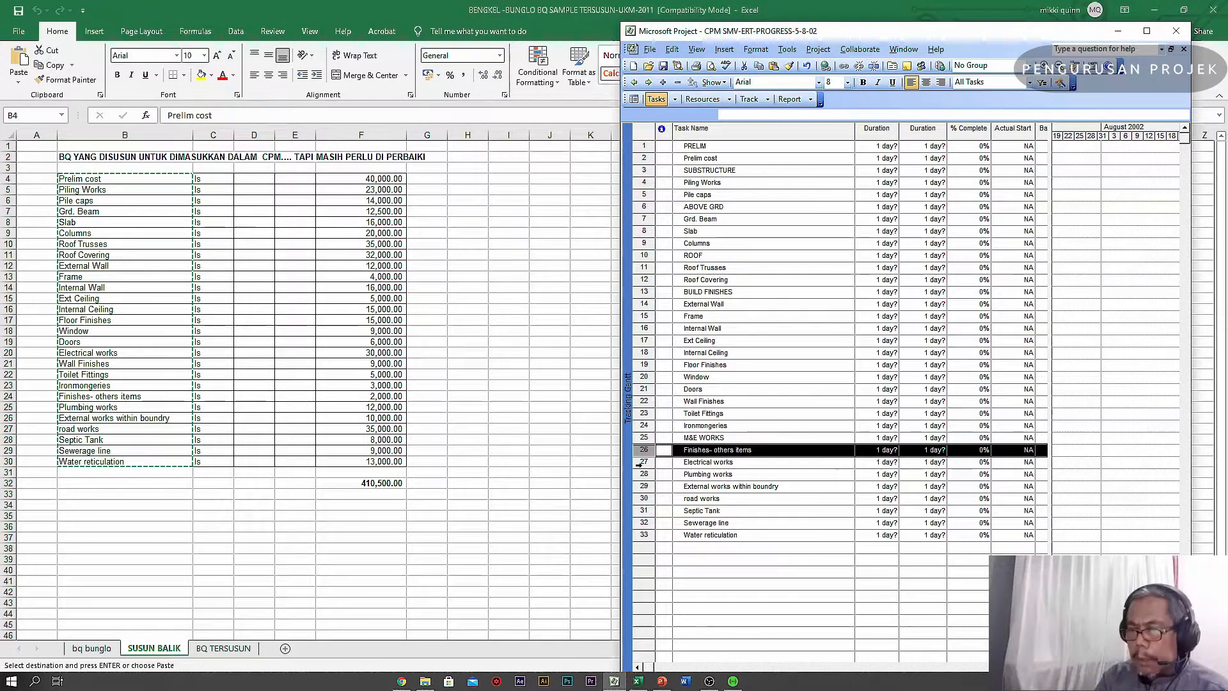
# - Move the Plumbing works task up between Ironmongeries and the M&E WORKS heading
pyautogui.click(644, 462)
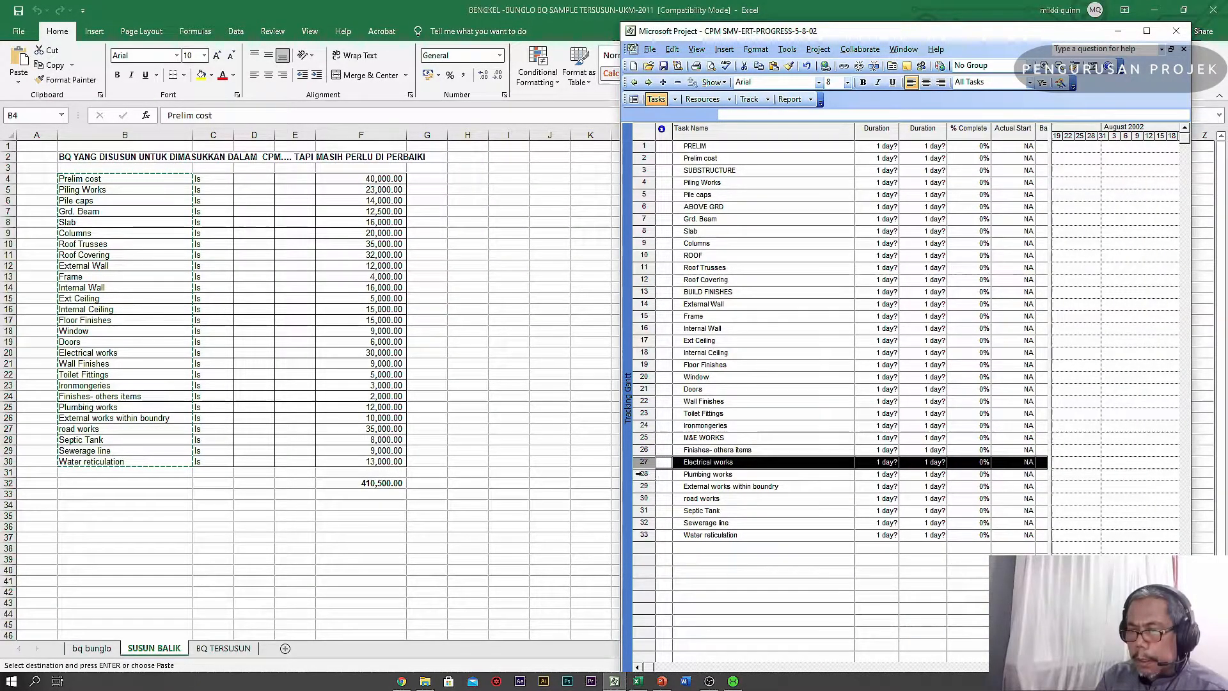
pyautogui.click(660, 474)
pyautogui.moveTo(664, 472); pyautogui.dragTo(669, 427)
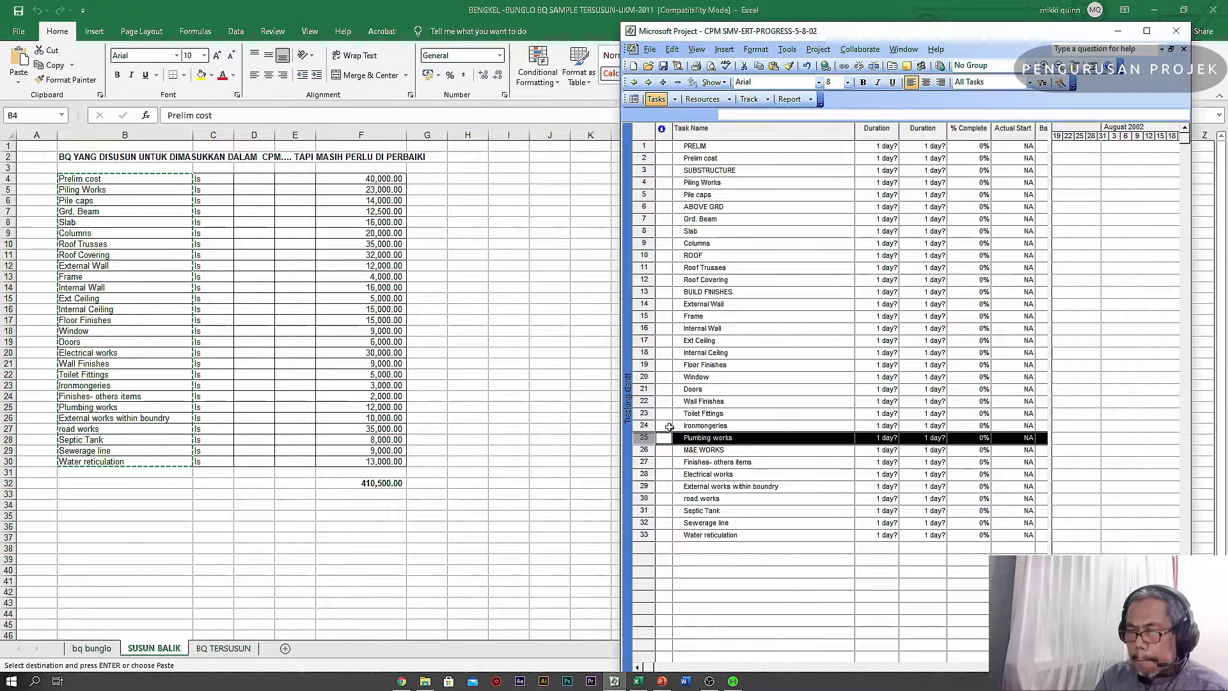
# - Insert a new task above External works within boundry and name it BLDG EXT WORKS
pyautogui.click(643, 487)
pyautogui.rightClick(645, 489)
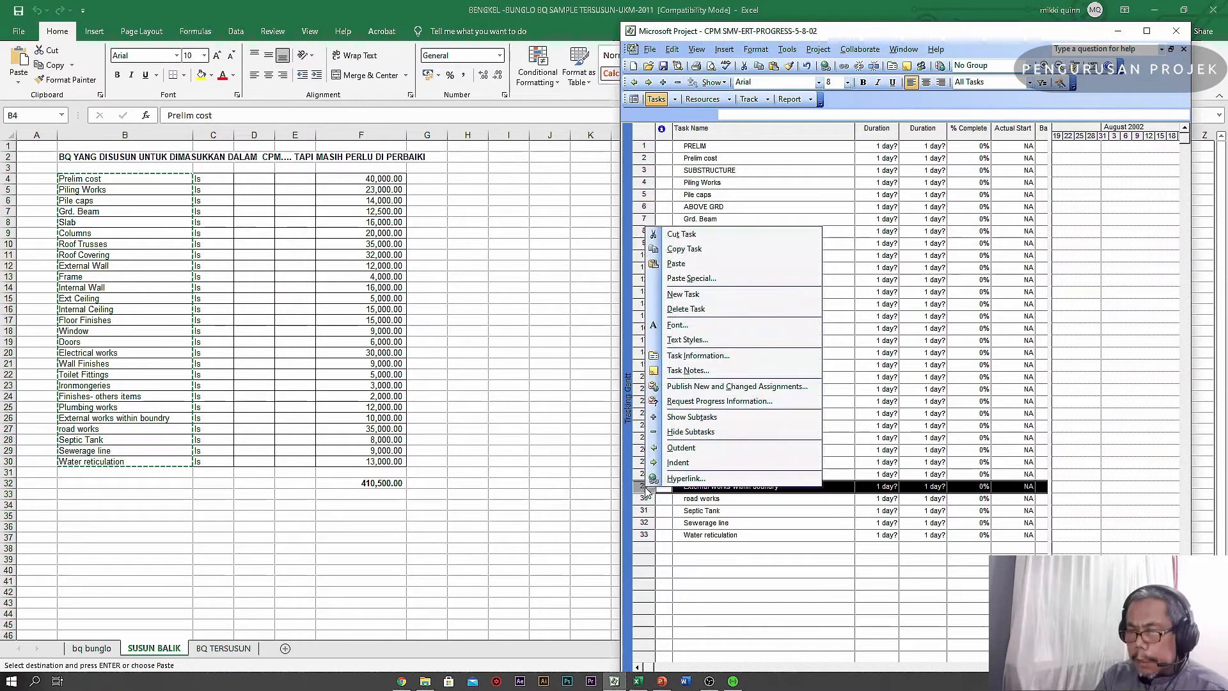
pyautogui.click(695, 296)
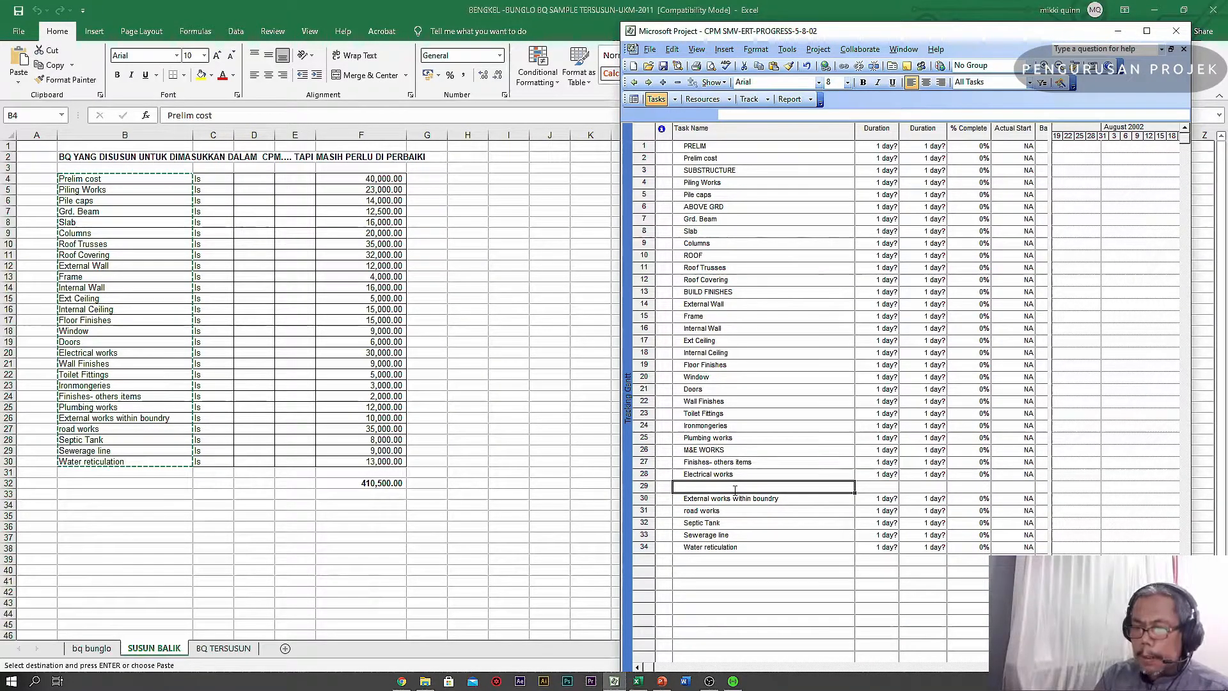
pyautogui.write('BLDG EXT')
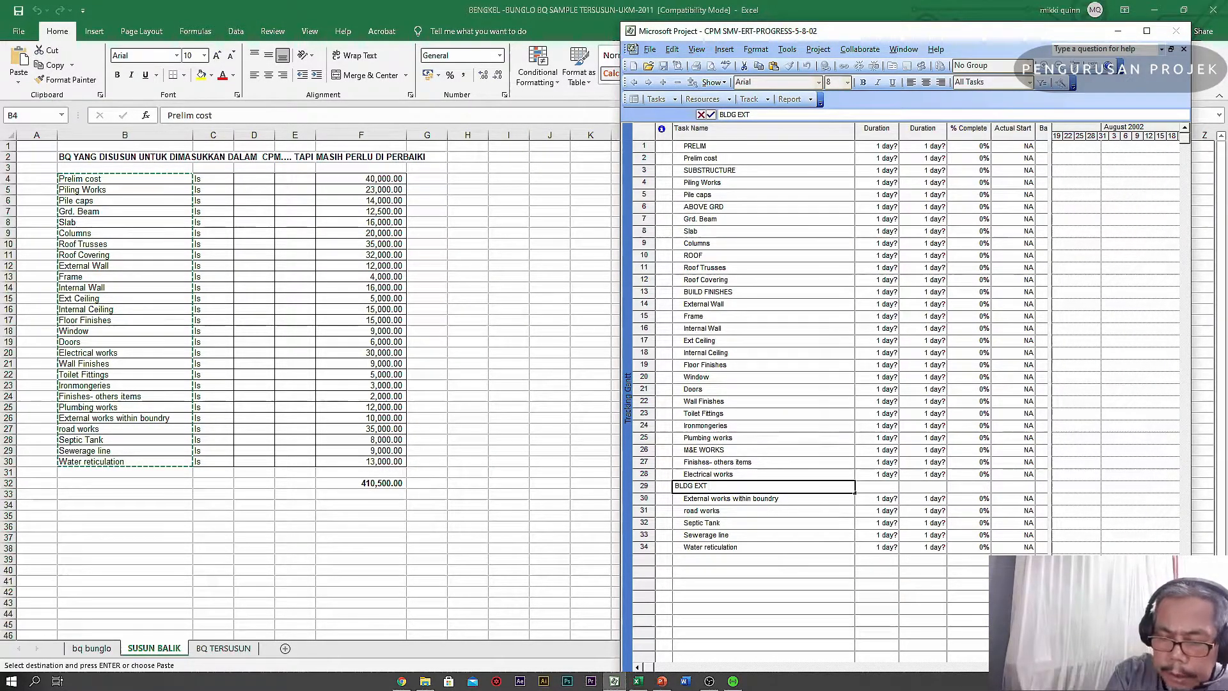
pyautogui.write('R')
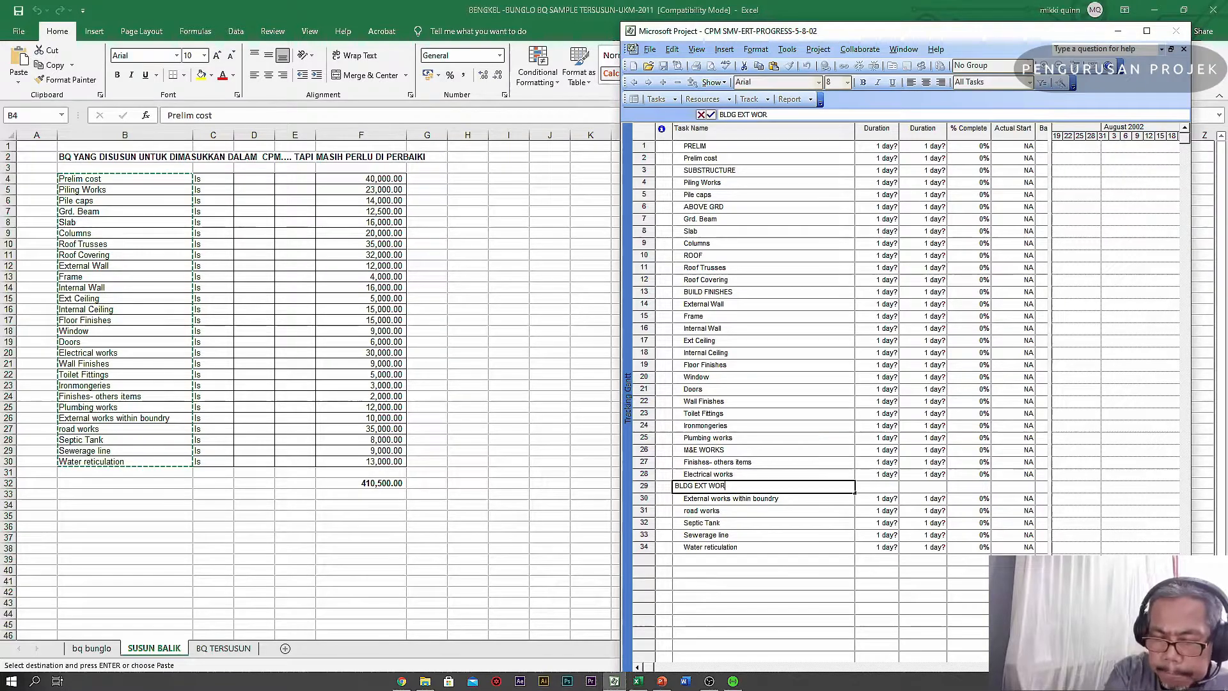
pyautogui.write('KS')
pyautogui.click(754, 571)
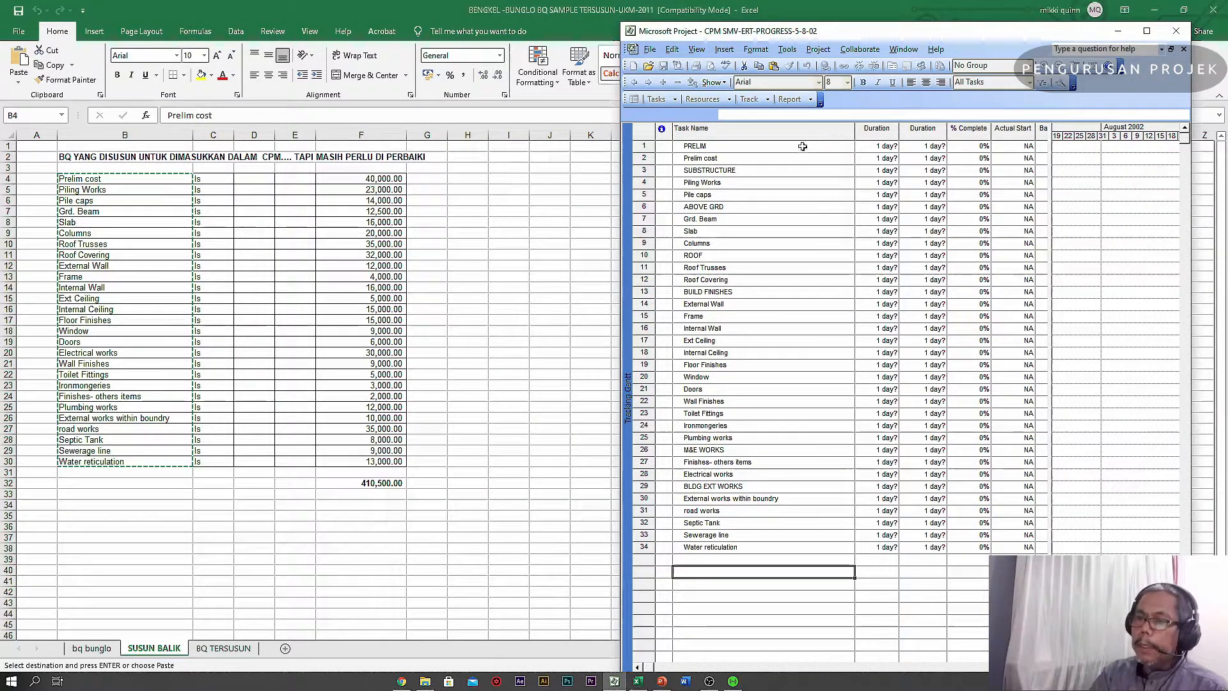
# - Indent the Prelim cost task to make it a subtask of the PRELIM heading
pyautogui.click(726, 157)
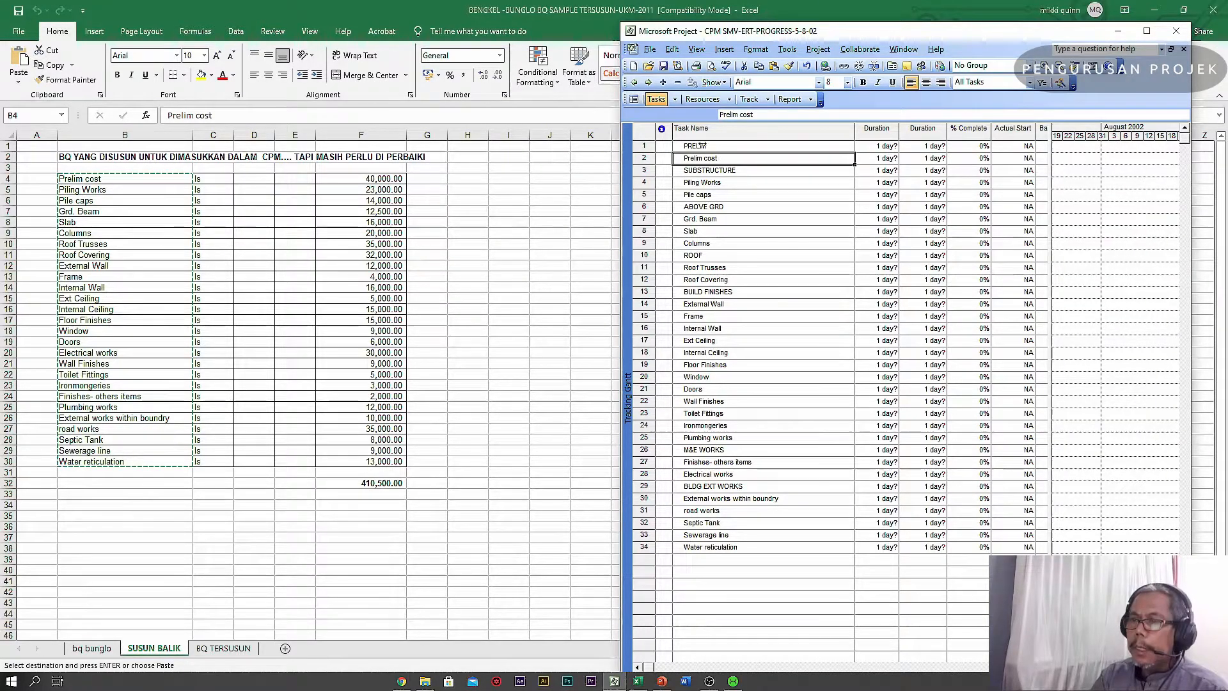
pyautogui.click(634, 83)
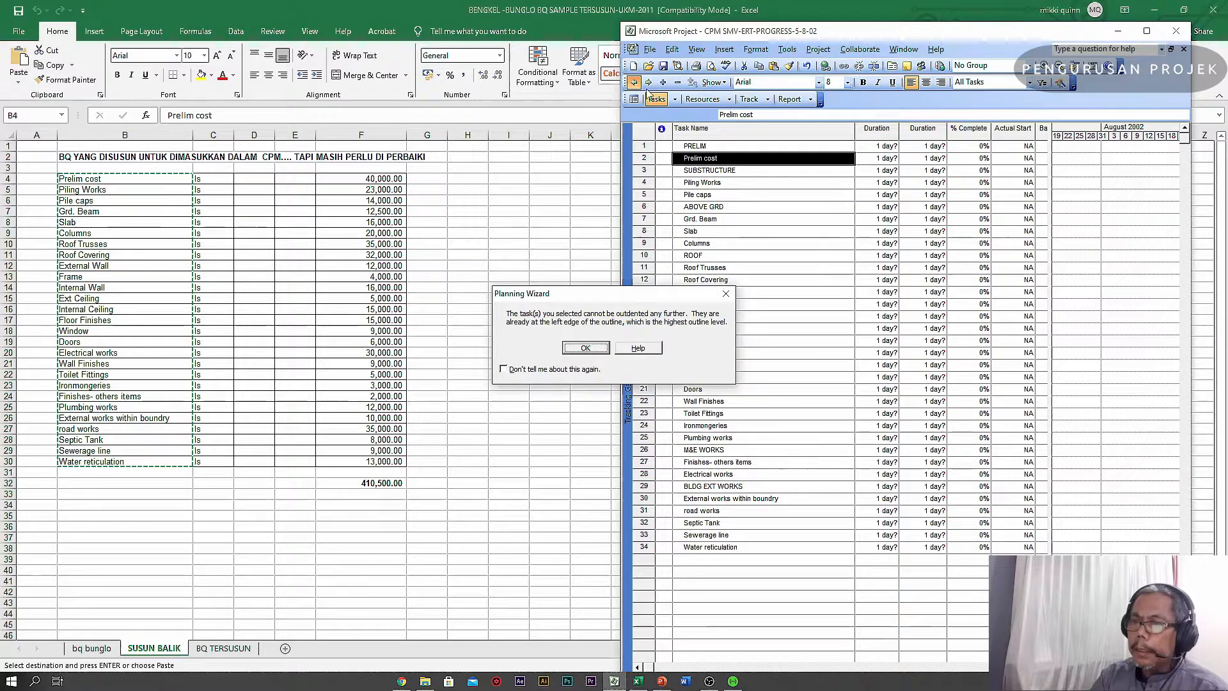
pyautogui.click(587, 347)
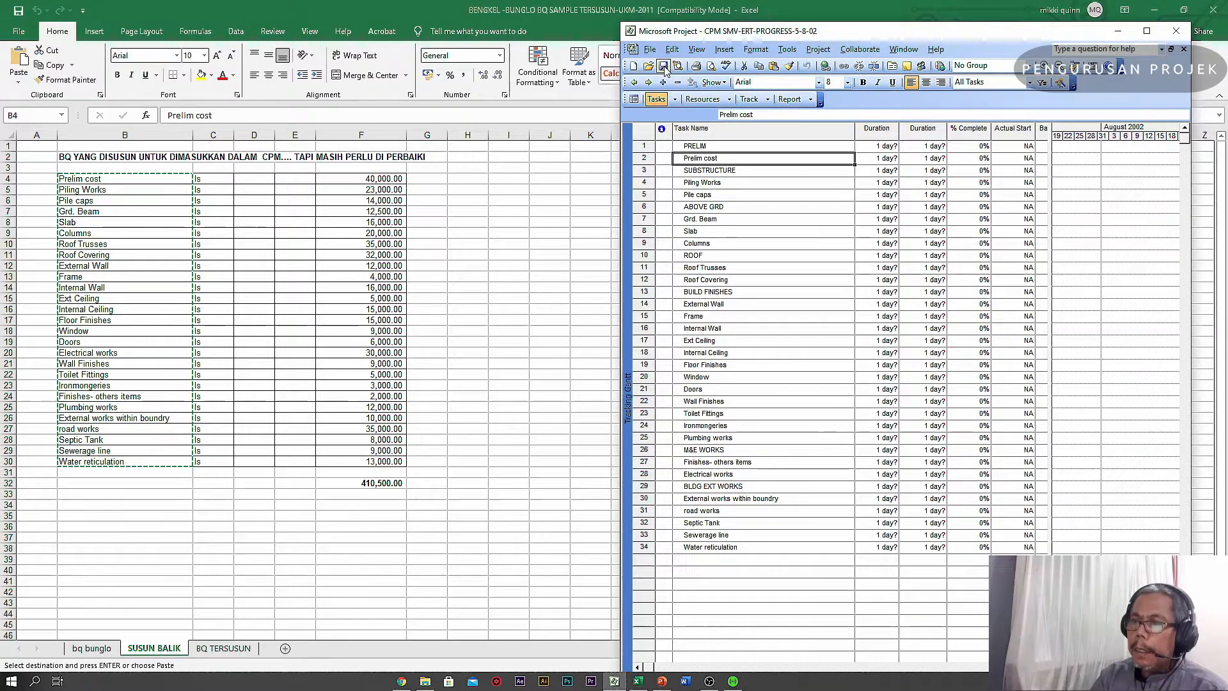
pyautogui.click(648, 82)
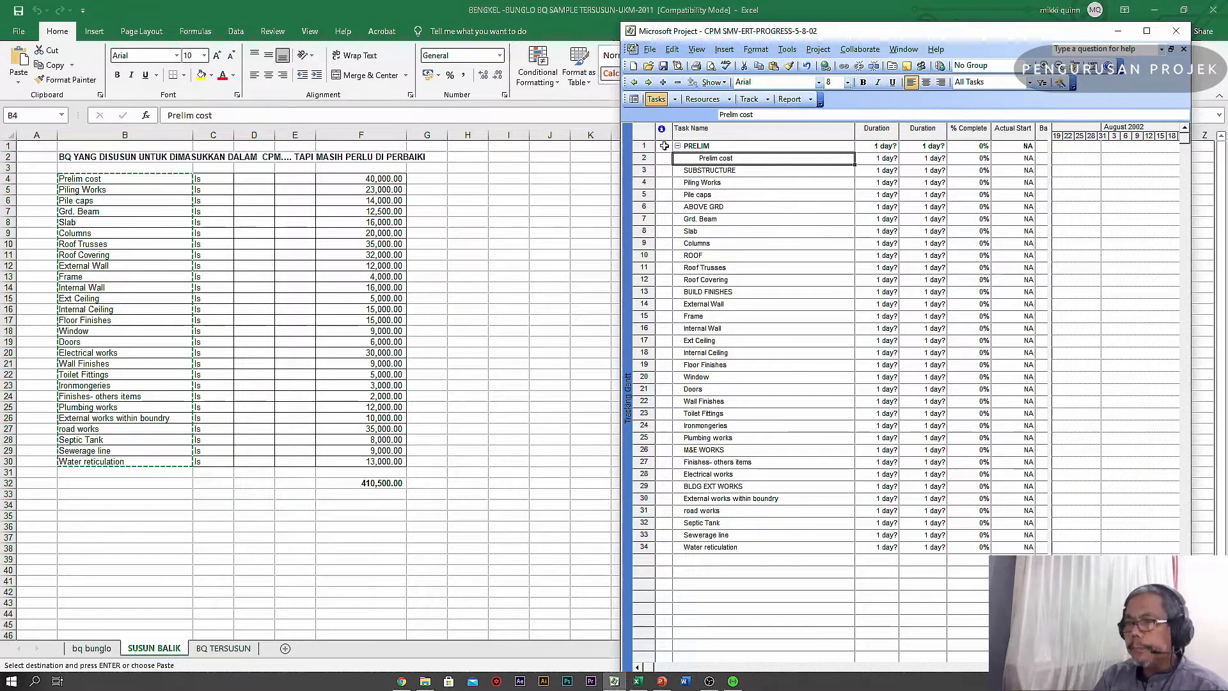
# - Insert a new task above the PRELIM heading and name it BUNGLO
pyautogui.click(643, 146)
pyautogui.rightClick(643, 148)
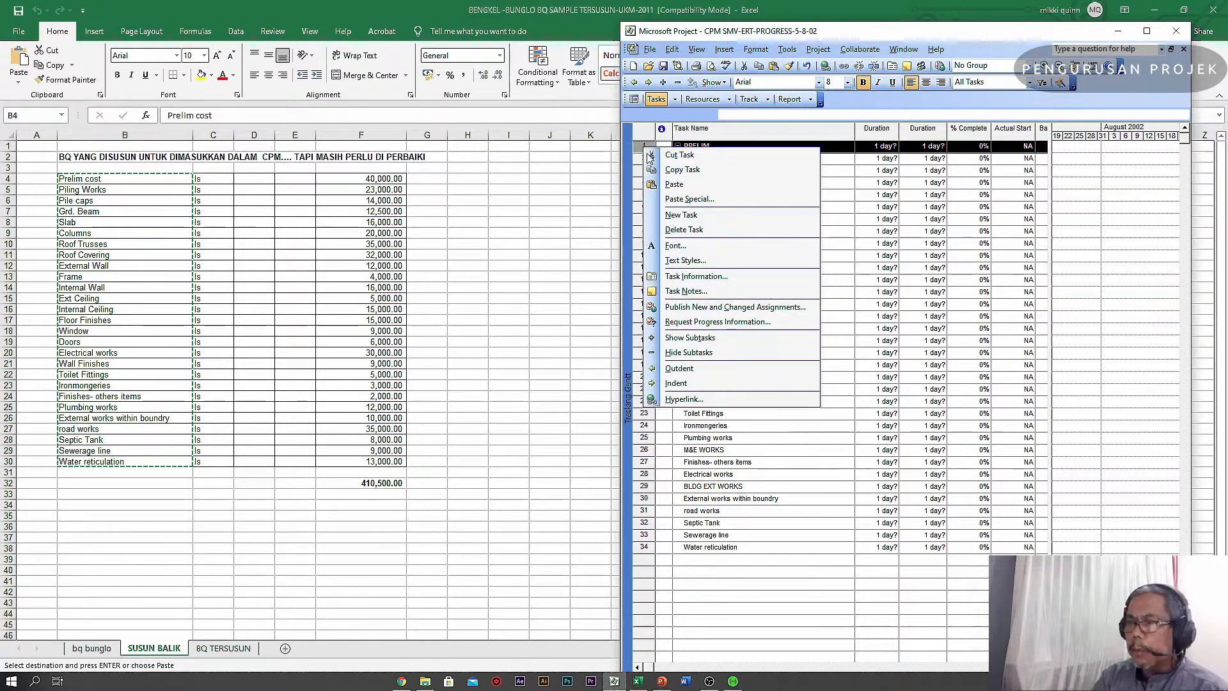
pyautogui.click(675, 217)
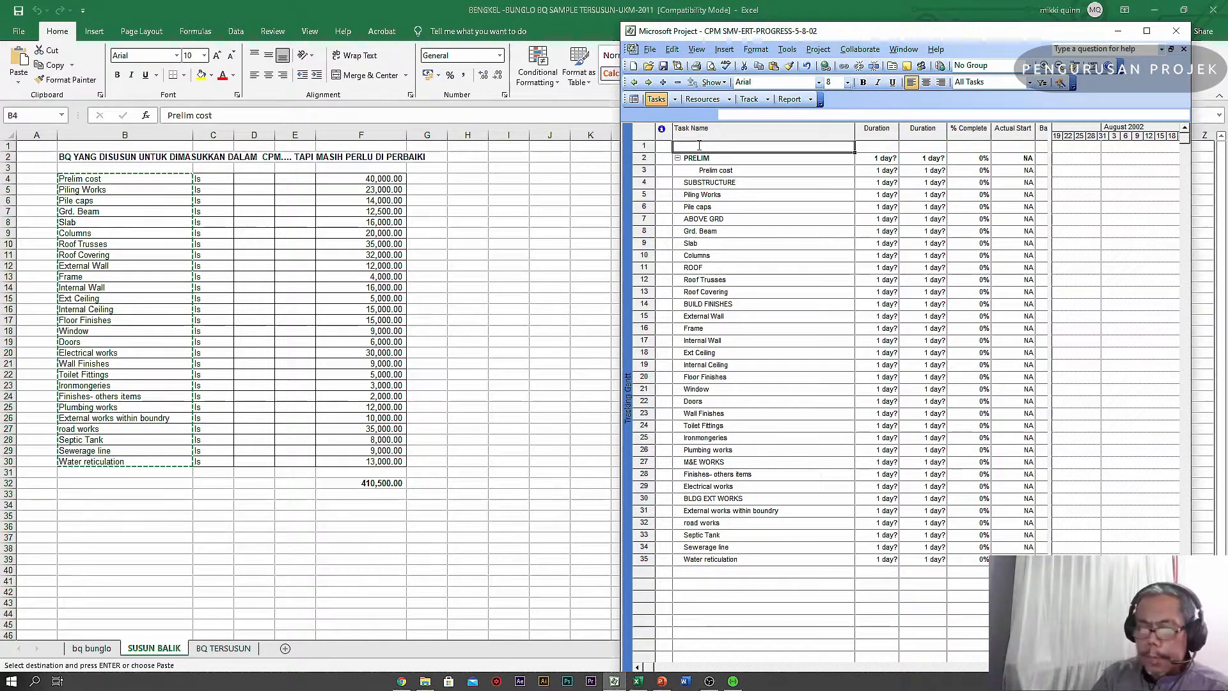
pyautogui.write('BUN')
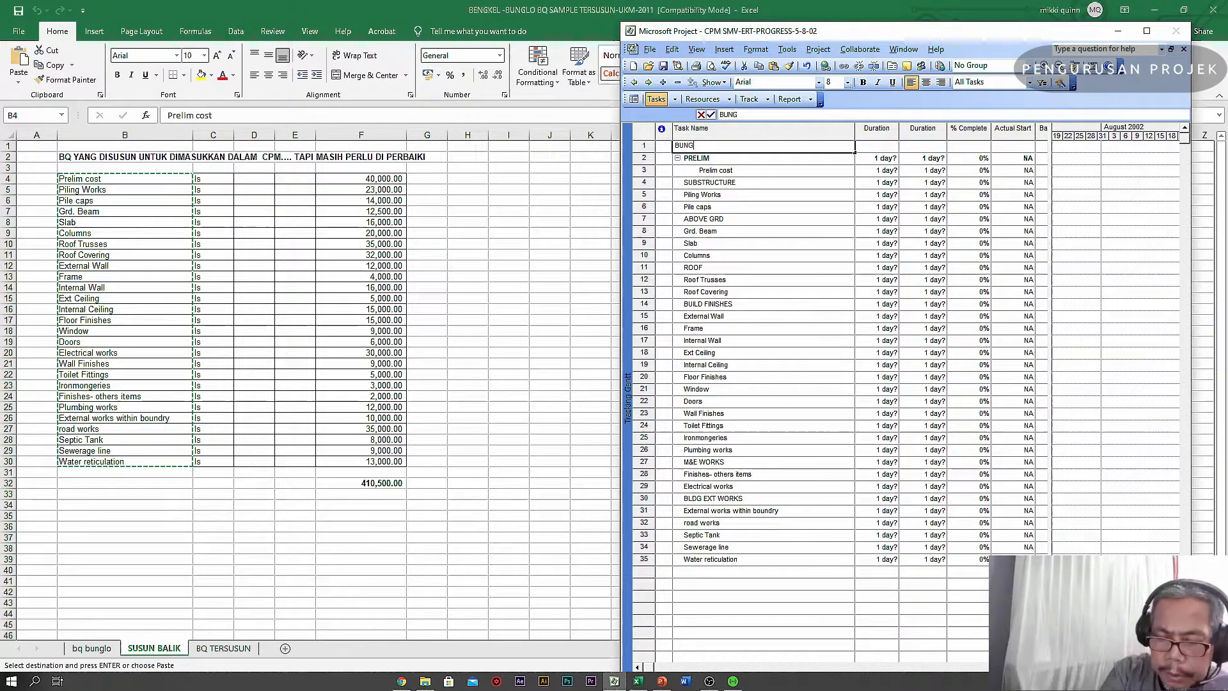
pyautogui.write('GLO')
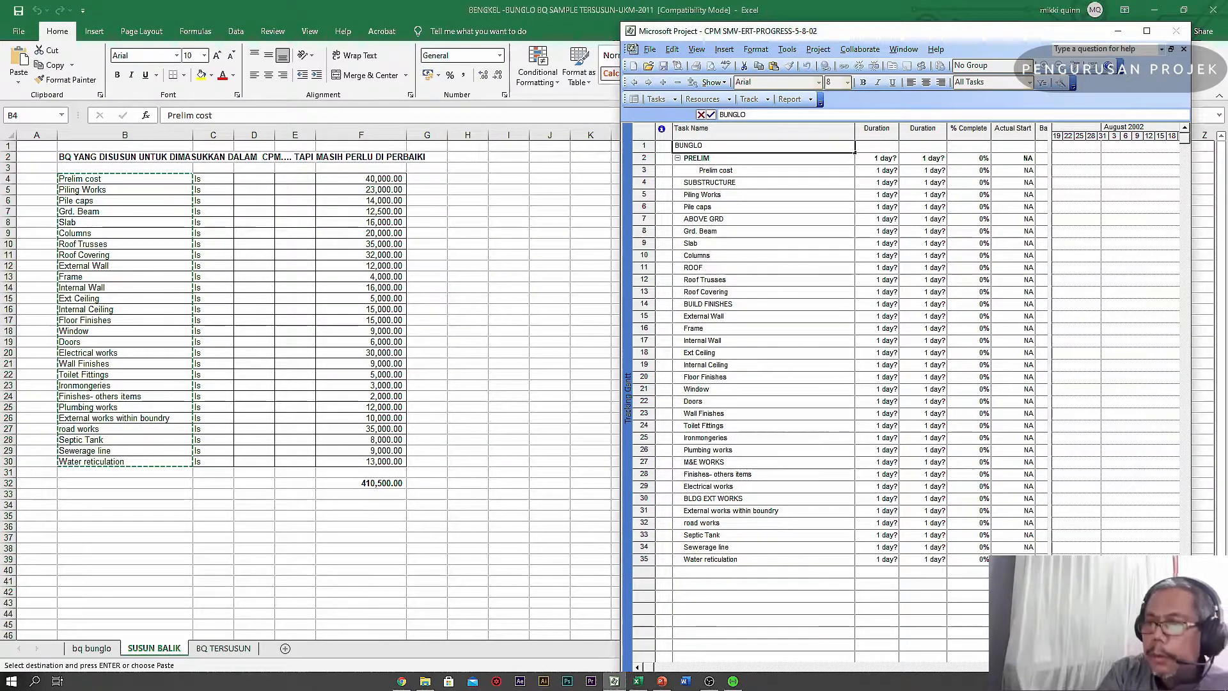
pyautogui.click(784, 254)
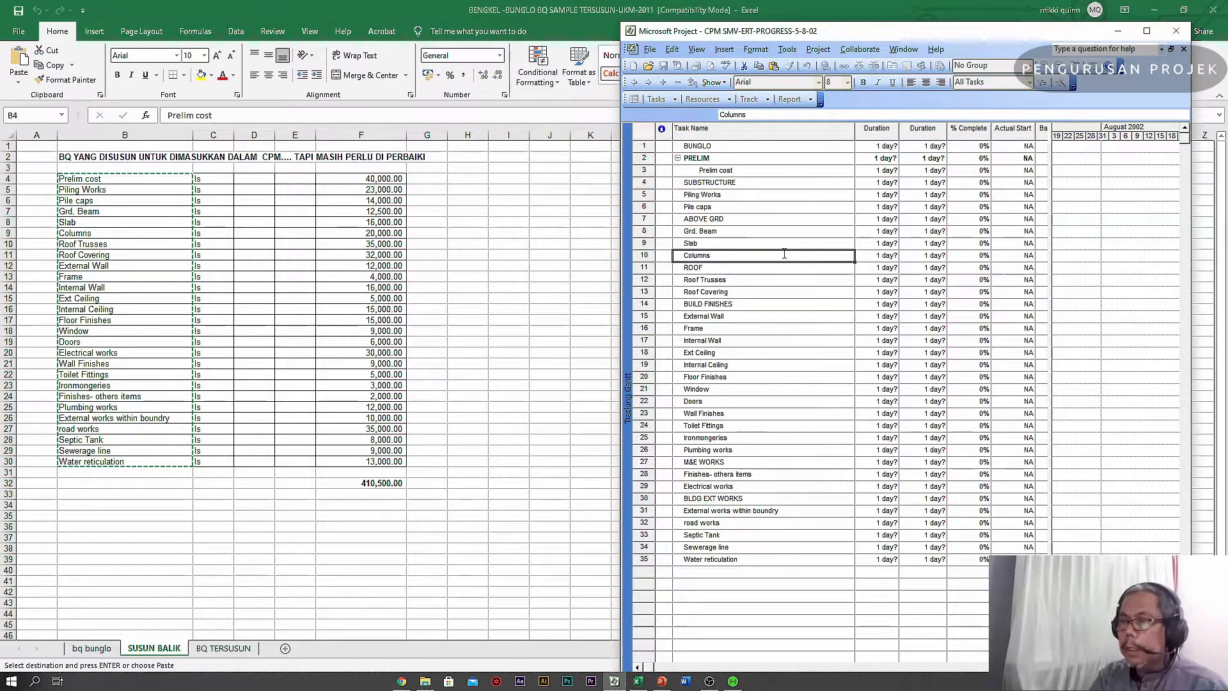
# - Try to outdent the BUNGLO task to a higher outline level
pyautogui.click(697, 146)
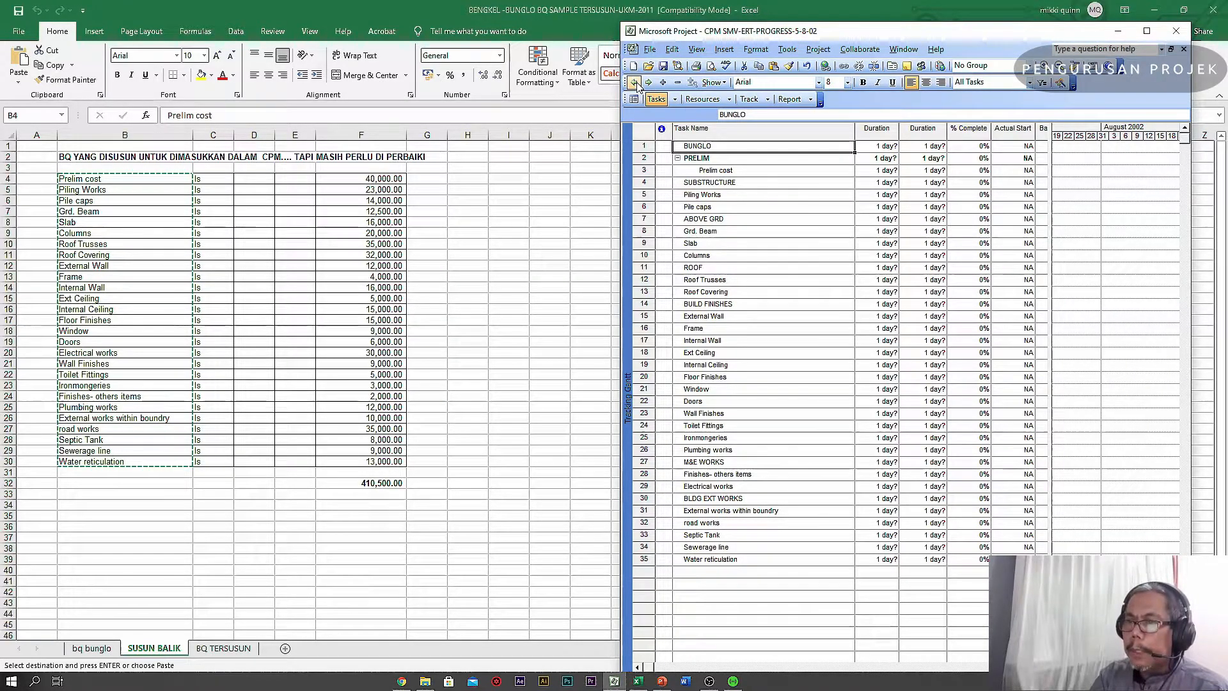
pyautogui.click(634, 82)
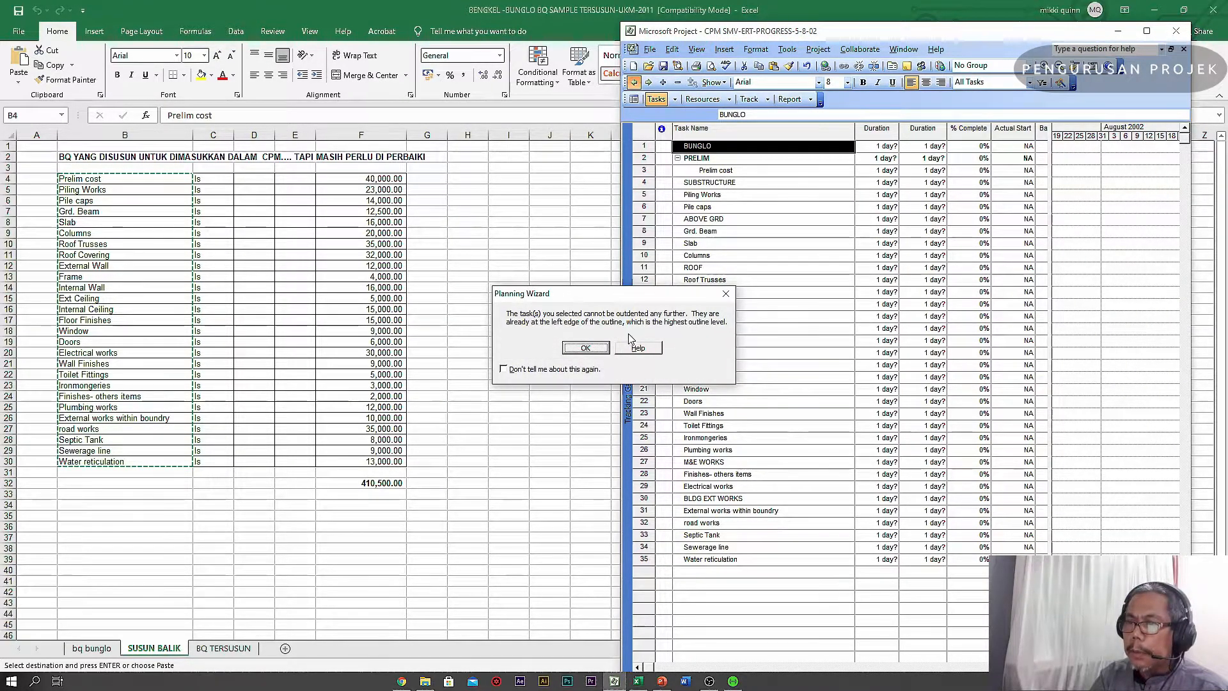
pyautogui.click(590, 350)
# - Indent the PRELIM heading to make it a subtask of BUNGLO
pyautogui.click(712, 159)
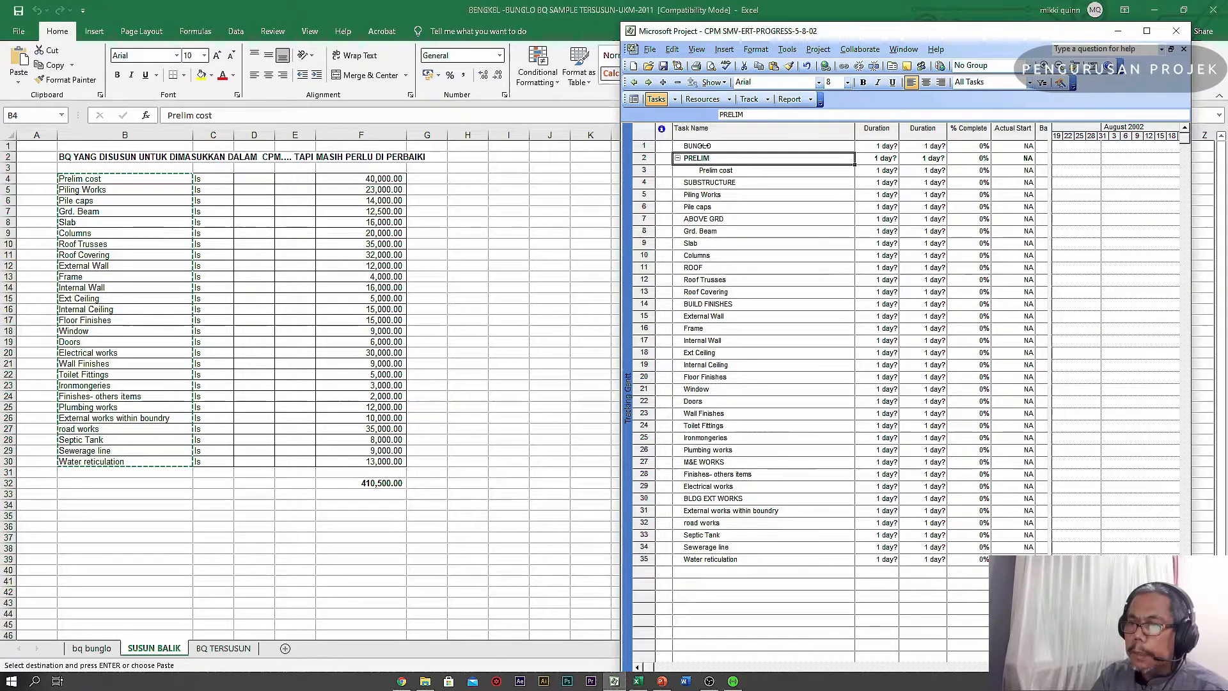
pyautogui.click(649, 83)
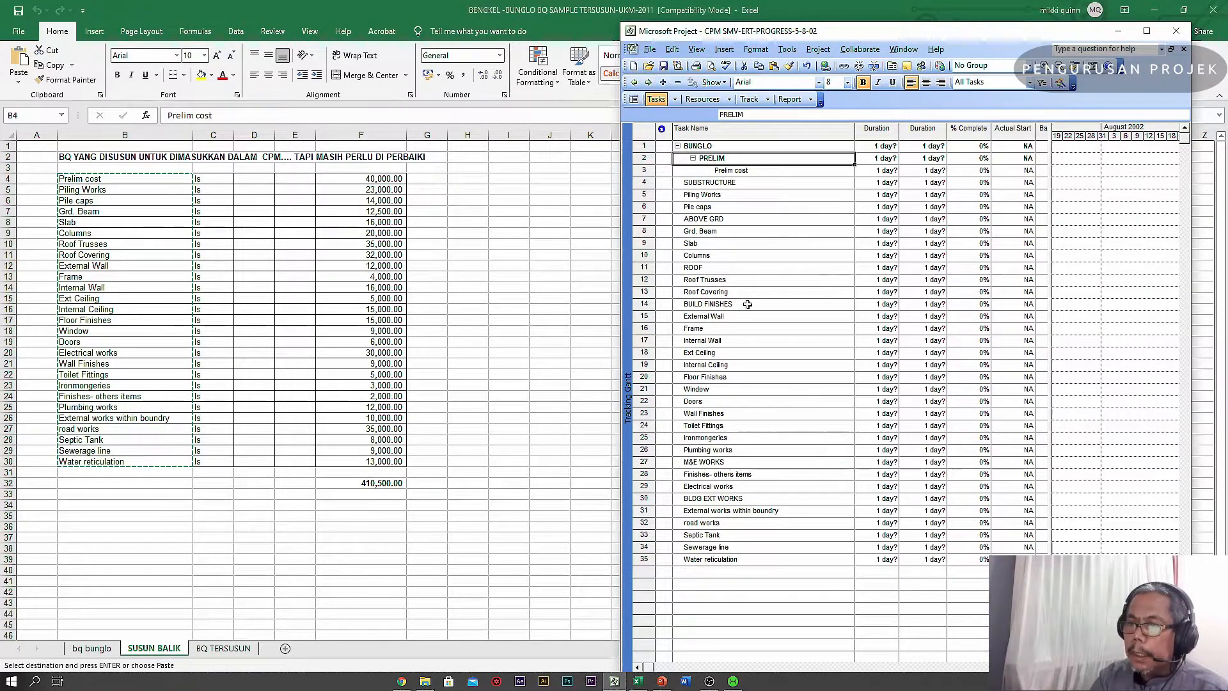
# - Try indenting the SUBSTRUCTURE heading under BUNGLO and outdent it again
pyautogui.click(708, 184)
pyautogui.click(648, 83)
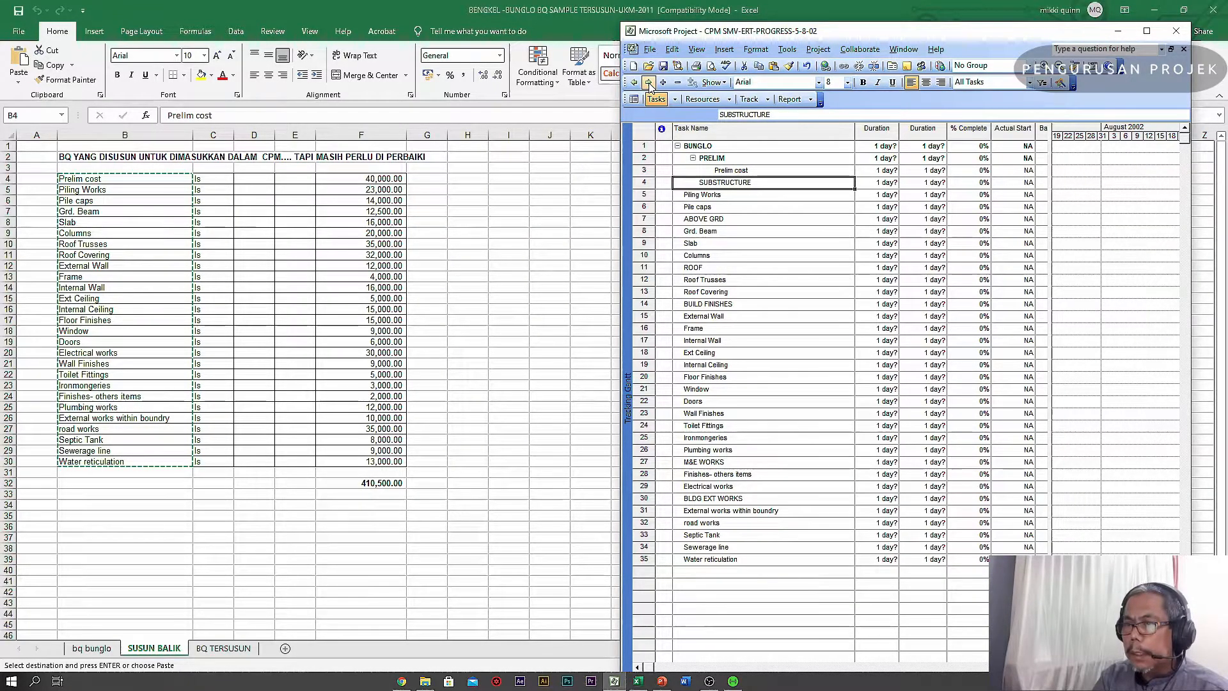
pyautogui.click(633, 82)
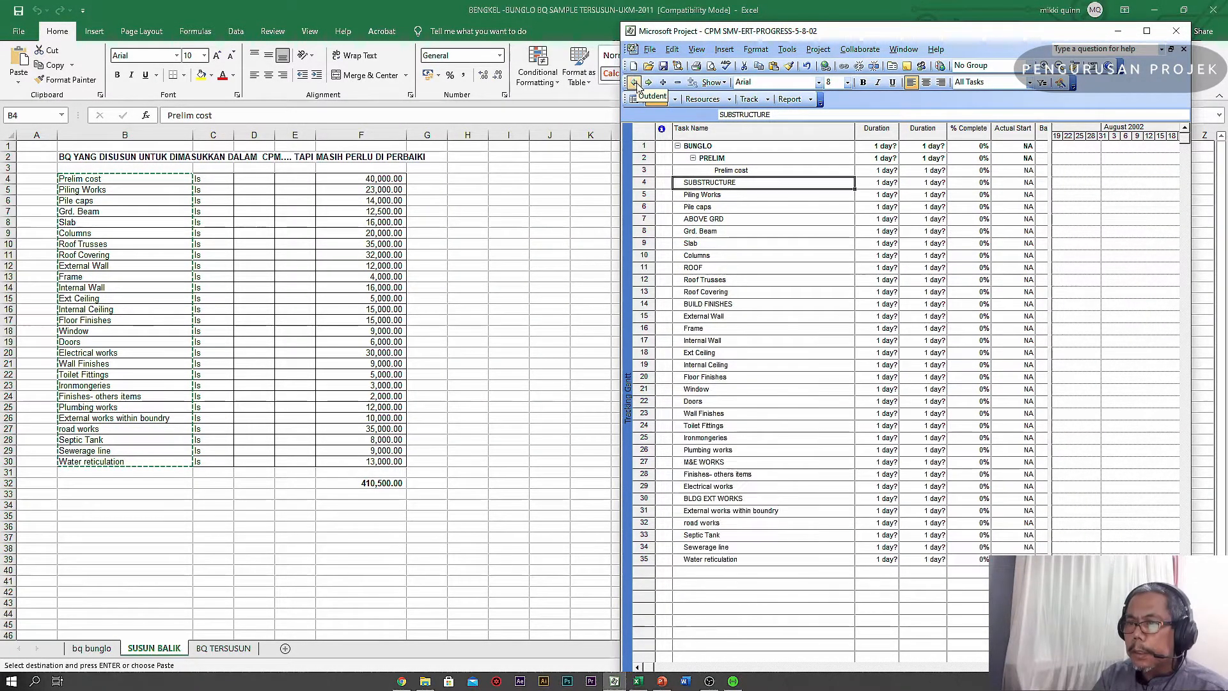
# - Indent the Piling Works and Pile caps tasks to make them subtasks of SUBSTRUCTURE
pyautogui.click(700, 194)
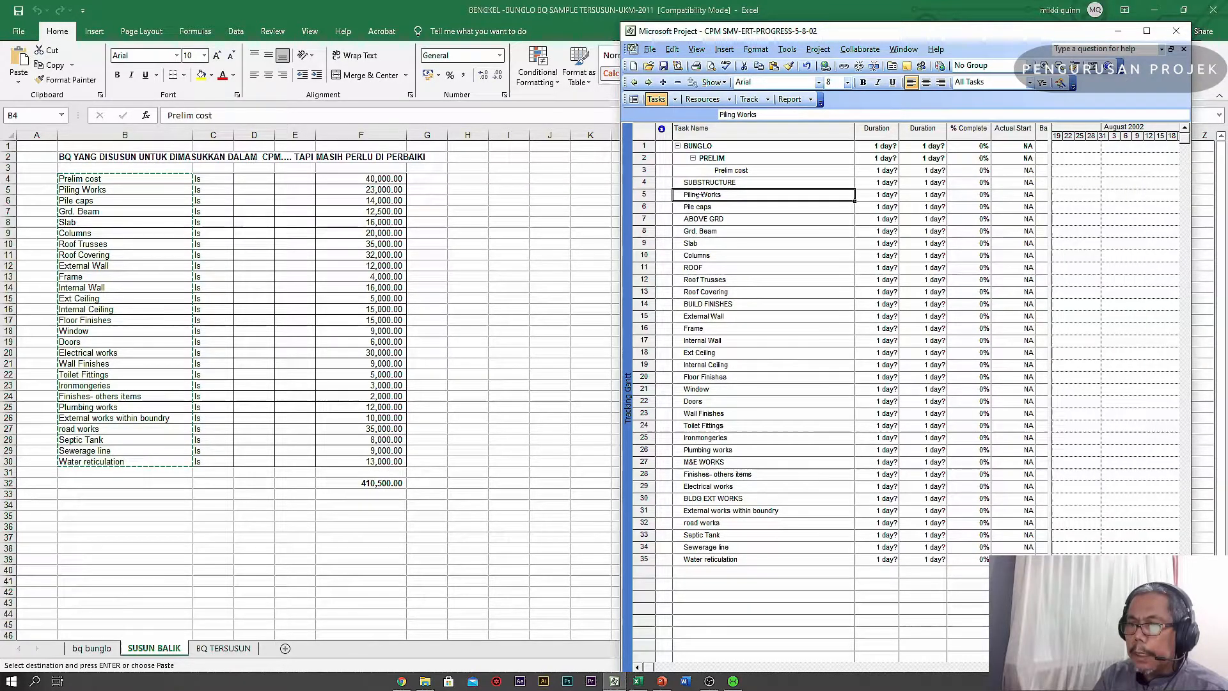
pyautogui.click(648, 83)
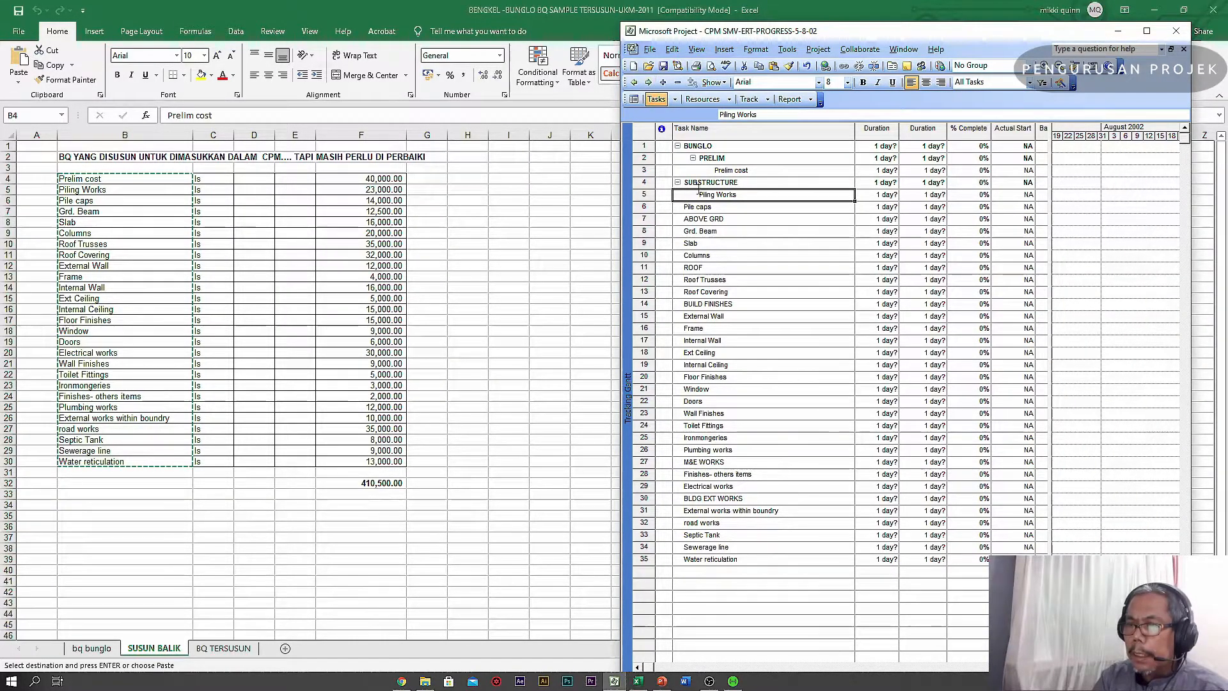
pyautogui.click(712, 208)
pyautogui.click(649, 82)
# - Indent the tasks from Grd. Beam through Roof Covering, including ROOF, to make them subtasks of ABOVE GRD
pyautogui.click(703, 219)
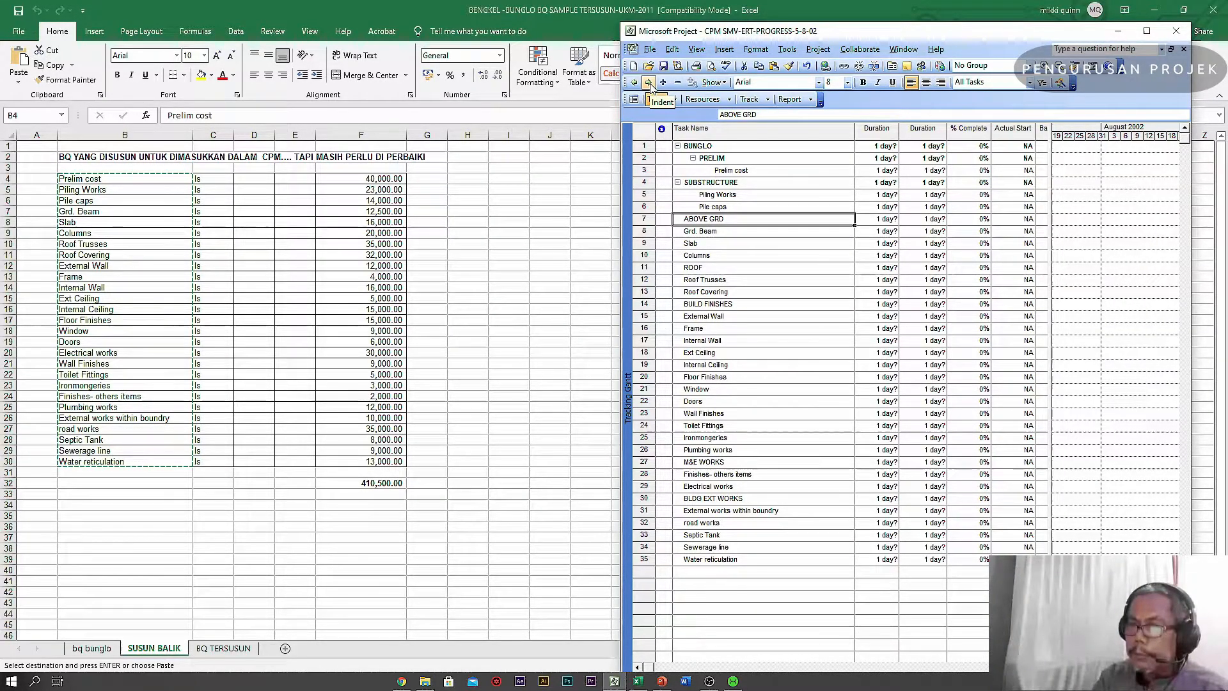
pyautogui.click(696, 231)
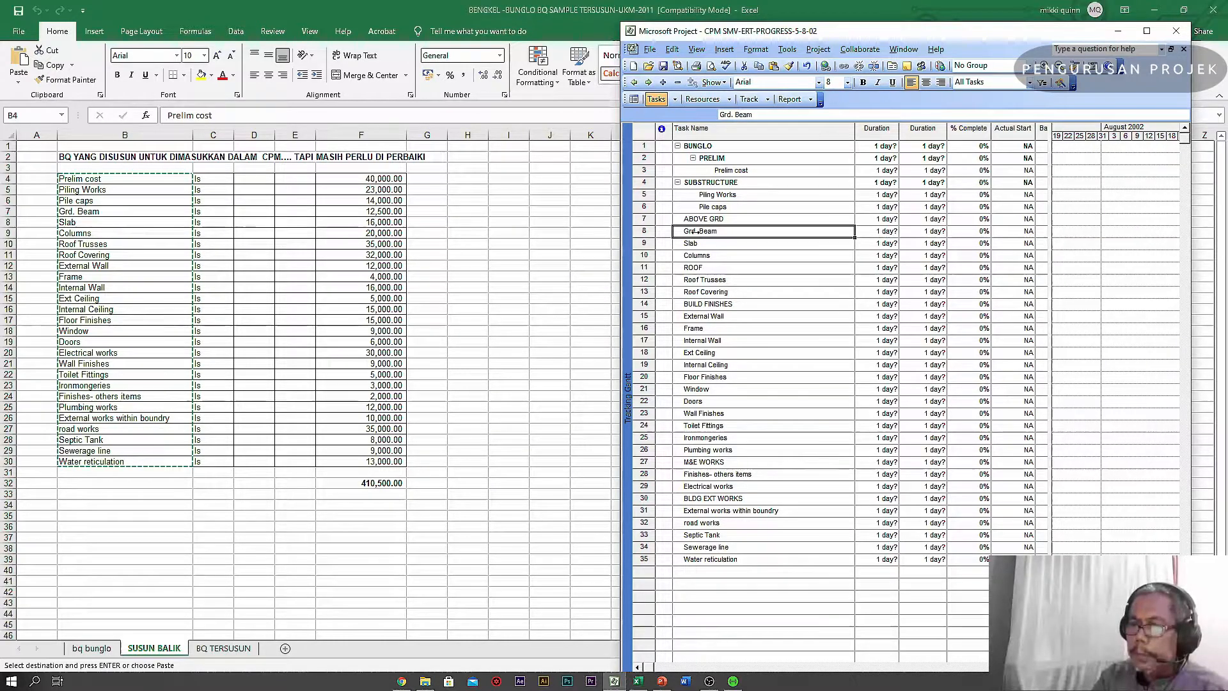
pyautogui.hotkey('shift', 'Down')
pyautogui.hotkey('shift', 'Down')
pyautogui.hotkey('shift', 'Down')
pyautogui.hotkey('shift', 'Down')
pyautogui.hotkey('shift', 'Down')
pyautogui.hotkey('shift', 'Down')
pyautogui.hotkey('shift', 'Down')
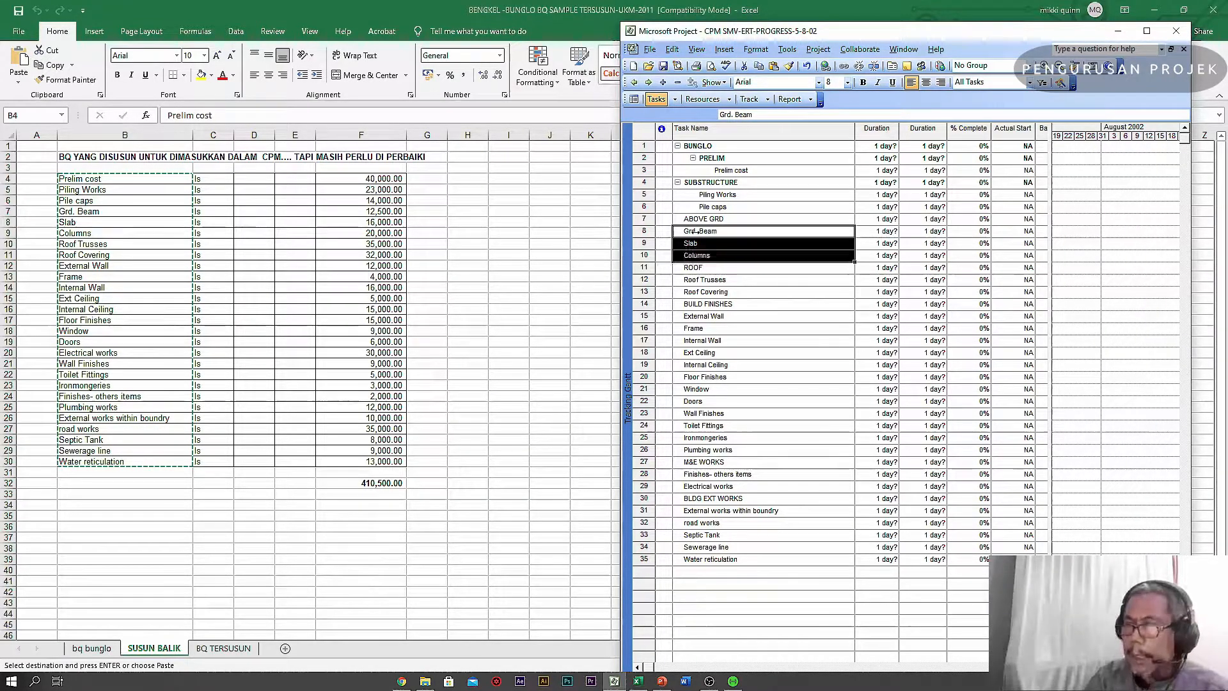
pyautogui.hotkey('shift', 'Down')
pyautogui.hotkey('shift', 'Down')
pyautogui.hotkey('shift', 'Down')
pyautogui.hotkey('shift', 'Down')
pyautogui.hotkey('shift', 'Down')
pyautogui.hotkey('shift', 'Down')
pyautogui.hotkey('shift', 'Down')
pyautogui.hotkey('shift', 'Down')
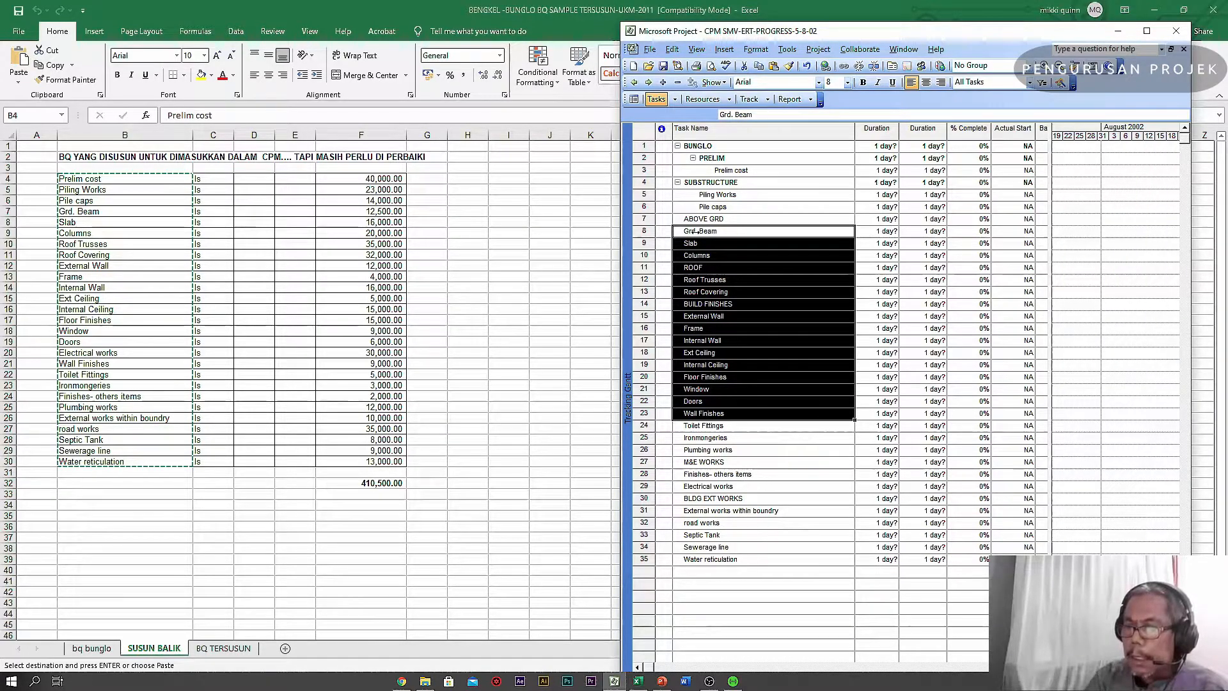
pyautogui.hotkey('shift', 'Up')
pyautogui.hotkey('shift', 'Up')
pyautogui.hotkey('shift', 'Up')
pyautogui.hotkey('shift', 'Up')
pyautogui.hotkey('shift', 'Up')
pyautogui.hotkey('shift', 'Up')
pyautogui.hotkey('shift', 'Up')
pyautogui.hotkey('shift', 'Up')
pyautogui.hotkey('shift', 'Up')
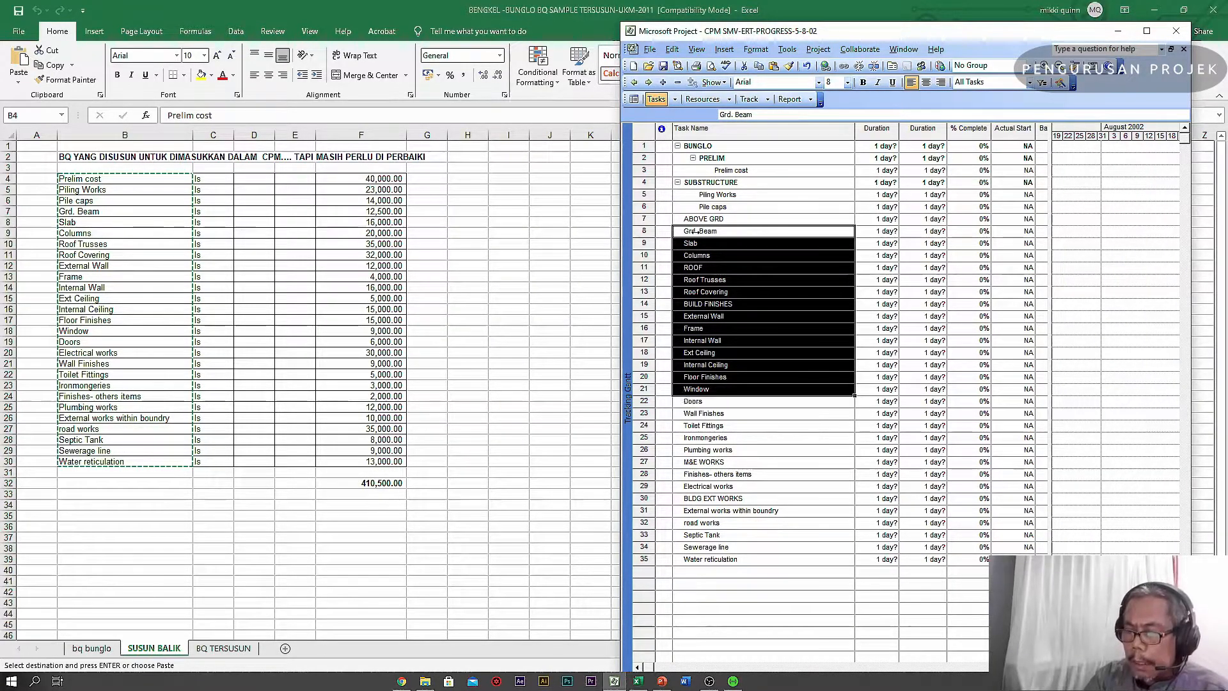
pyautogui.hotkey('shift', 'Up')
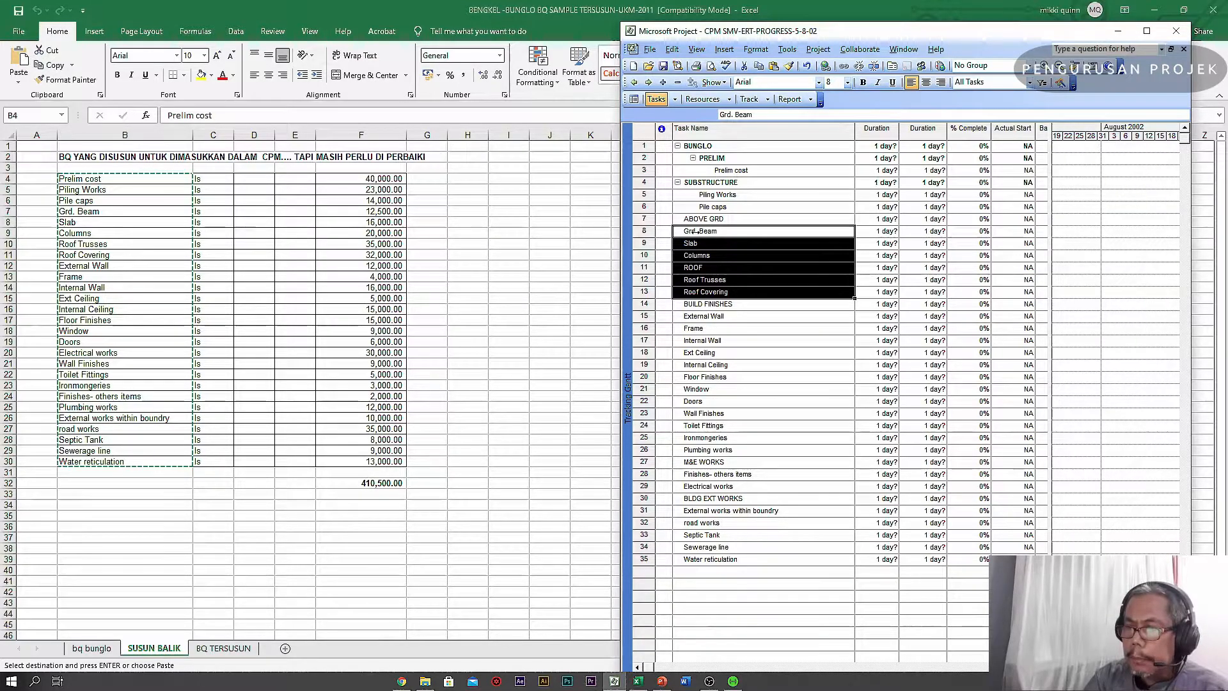
pyautogui.click(649, 83)
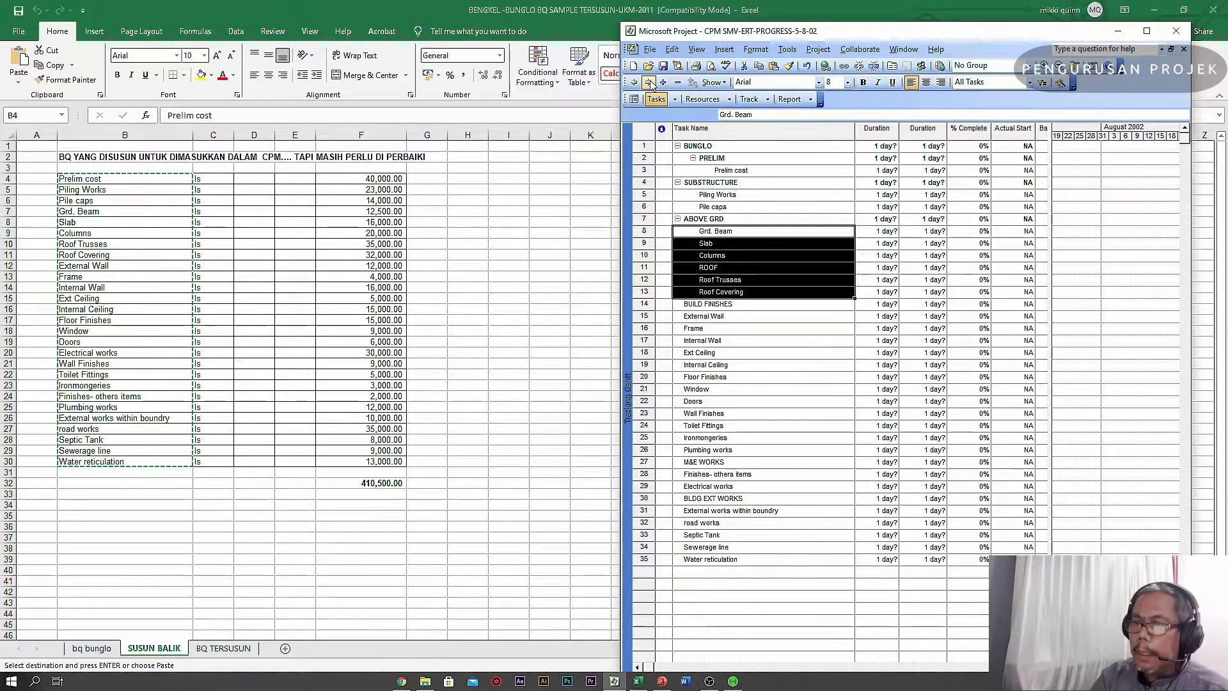
# - Indent the SUBSTRUCTURE and ABOVE GRD headings to place them one level under BUNGLO
pyautogui.click(709, 183)
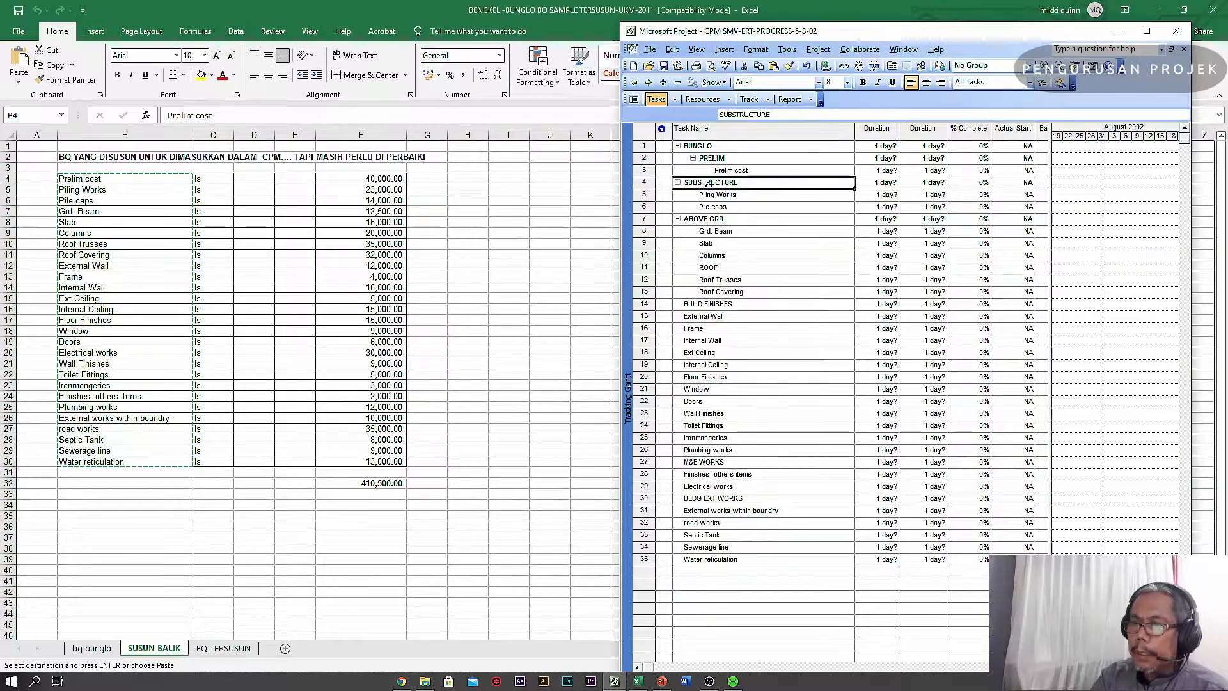
pyautogui.click(649, 83)
pyautogui.press('Down')
pyautogui.press('Down')
pyautogui.press('Down')
pyautogui.click(649, 84)
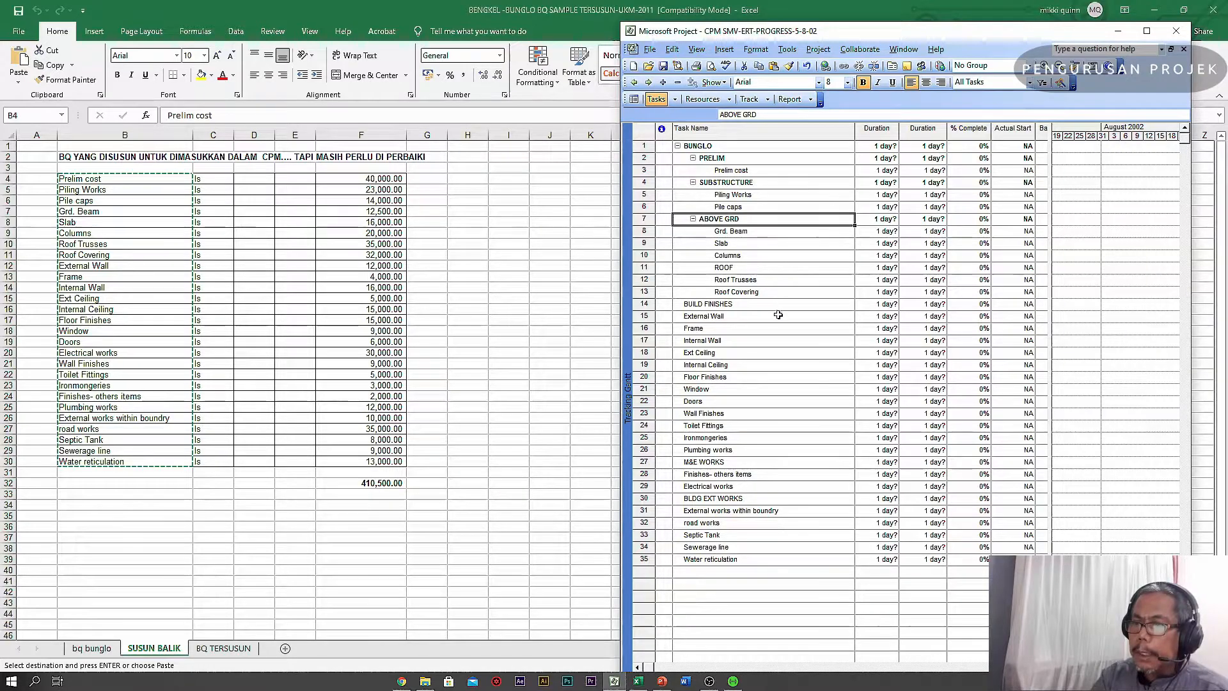
# - Indent the tasks from External Wall through Plumbing works under BUILD FINISHES, and indent the BUILD FINISHES heading under BUNGLO
pyautogui.click(697, 318)
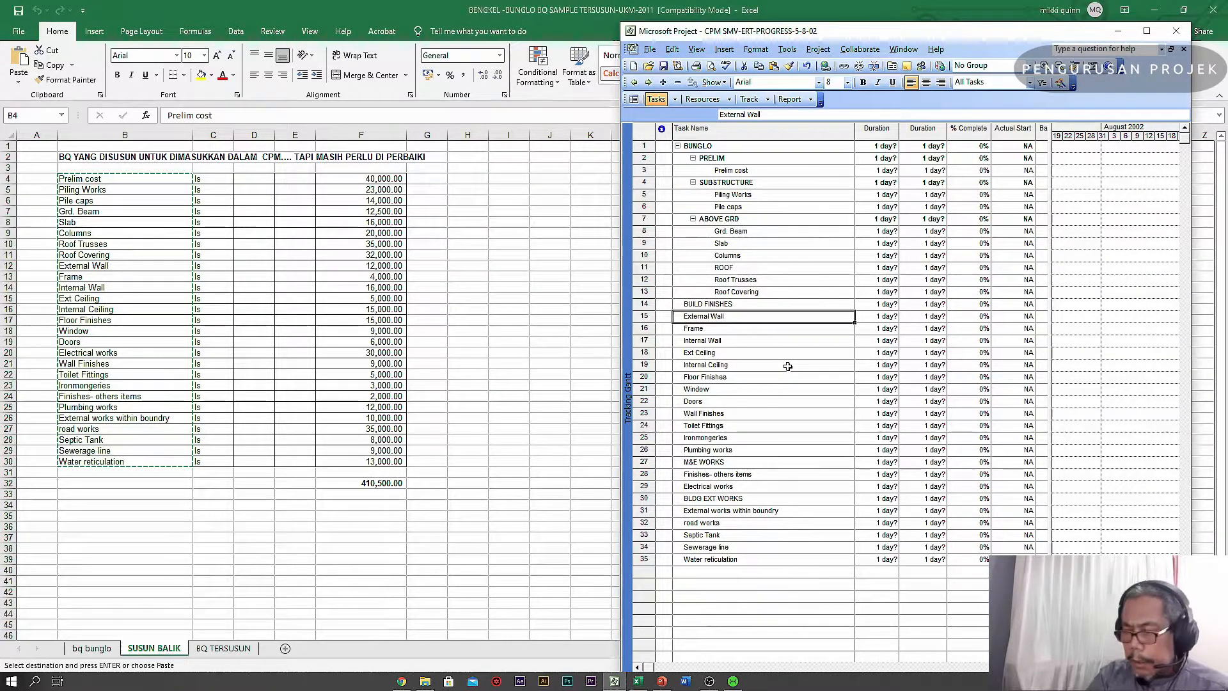
pyautogui.hotkey('shift', 'Down')
pyautogui.hotkey('shift', 'Down')
pyautogui.hotkey('shift', 'Down')
pyautogui.hotkey('shift', 'Down')
pyautogui.hotkey('shift', 'Down')
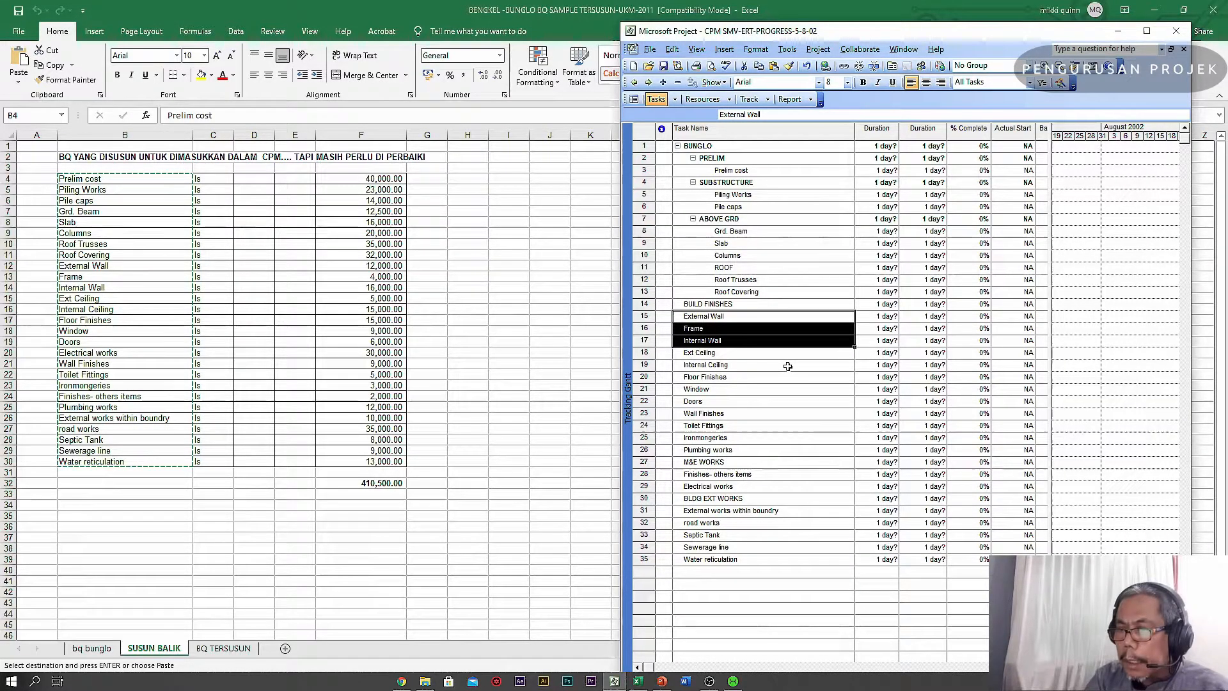
pyautogui.hotkey('shift', 'Down')
pyautogui.hotkey('shift', 'Down')
pyautogui.hotkey('shift', 'Down')
pyautogui.hotkey('shift', 'Down')
pyautogui.hotkey('shift', 'Down')
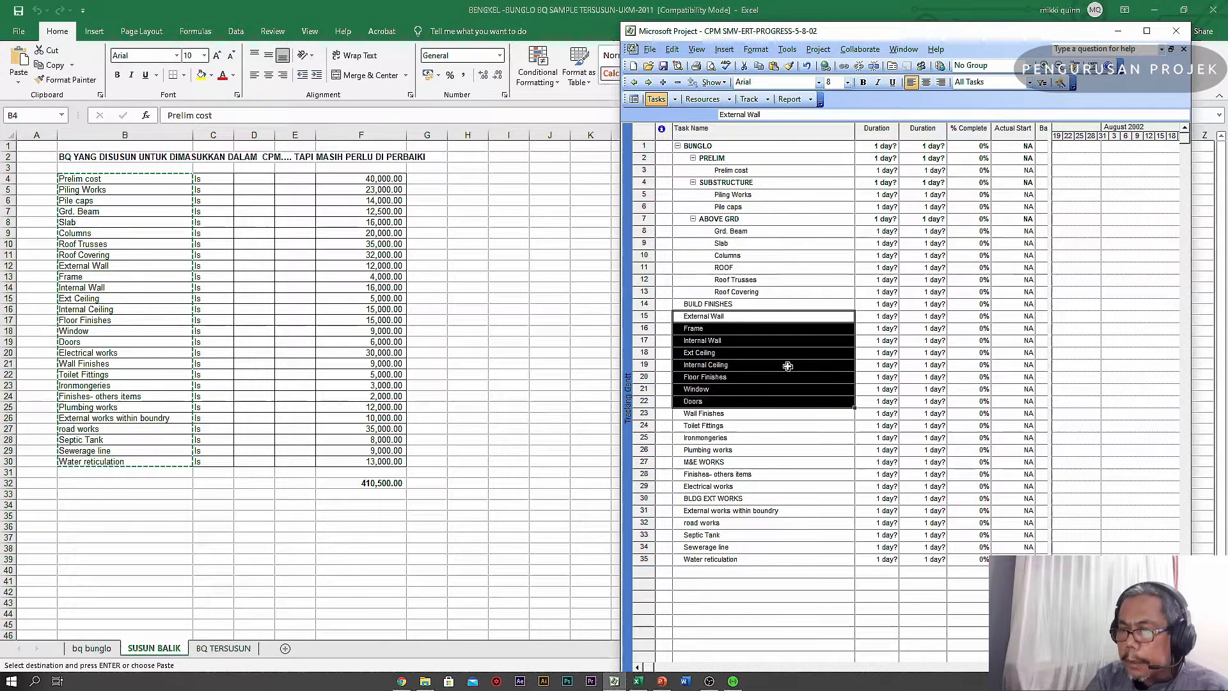
pyautogui.hotkey('shift', 'Down')
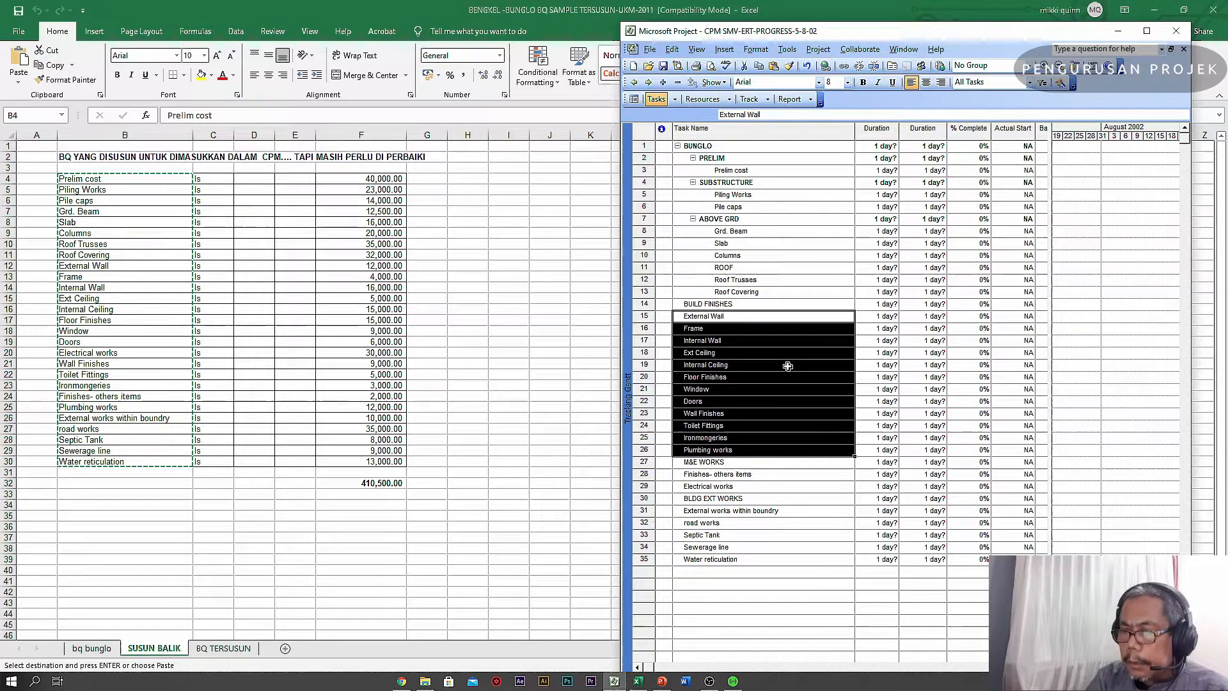
pyautogui.click(648, 82)
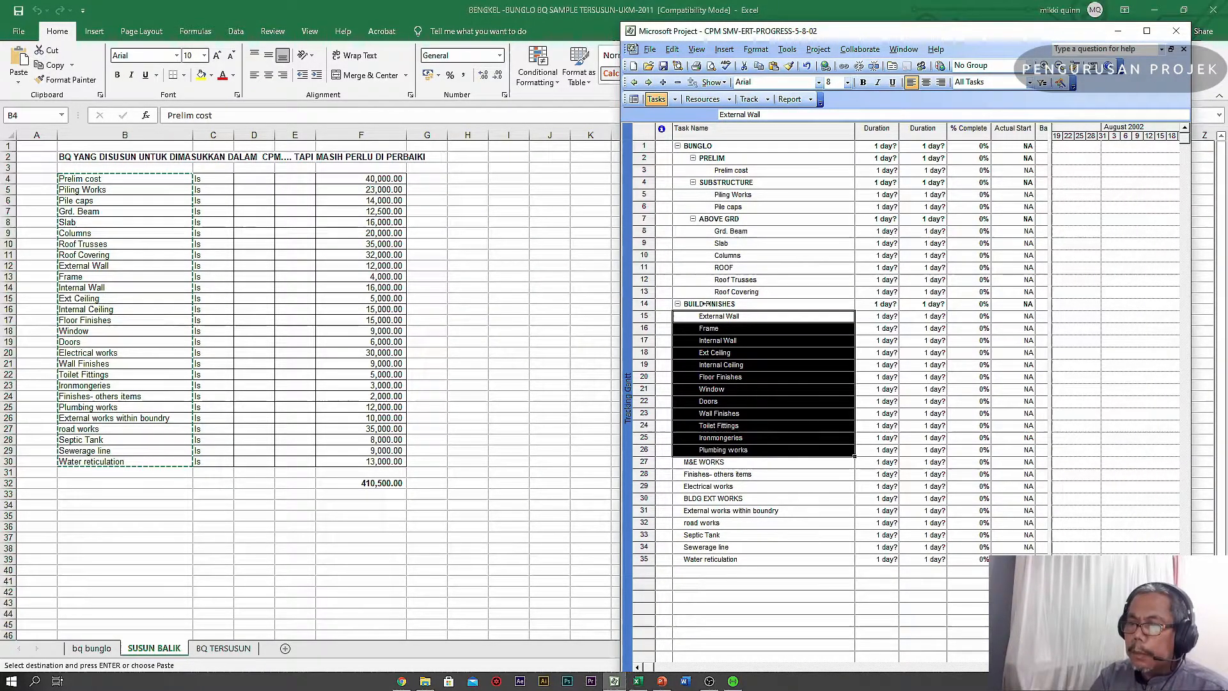
pyautogui.click(707, 304)
pyautogui.click(648, 82)
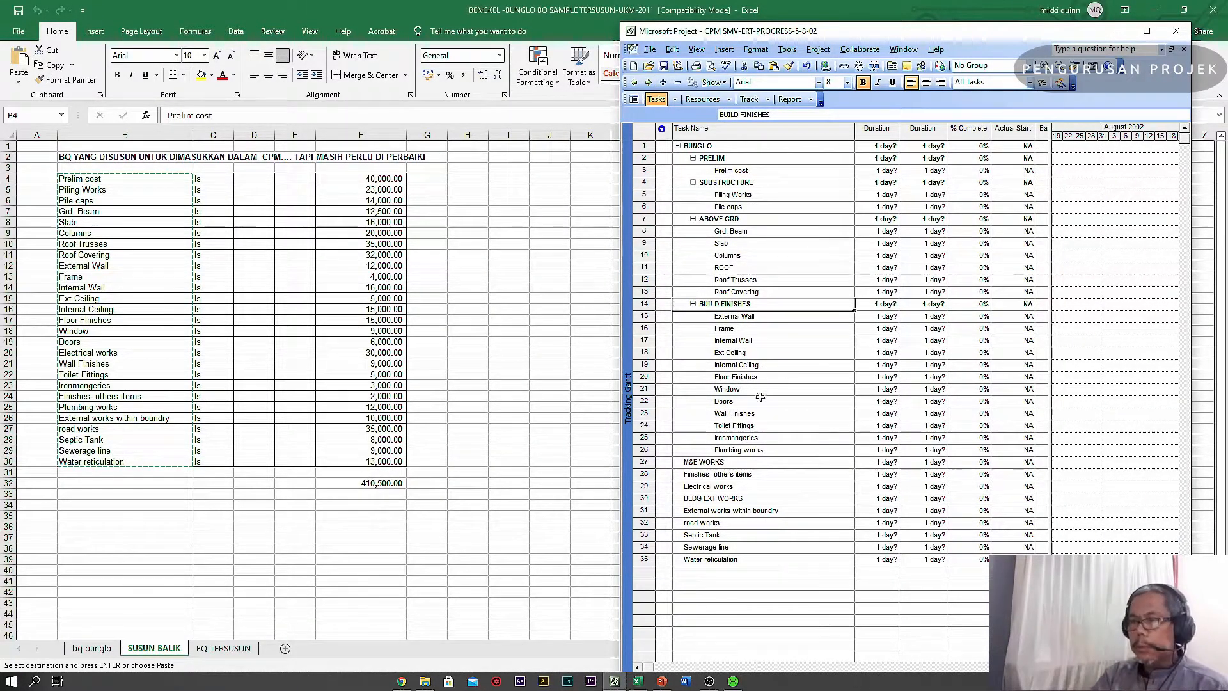
# - Indent Finishes- others items and Electrical works to make them subtasks of M&E WORKS
pyautogui.click(717, 476)
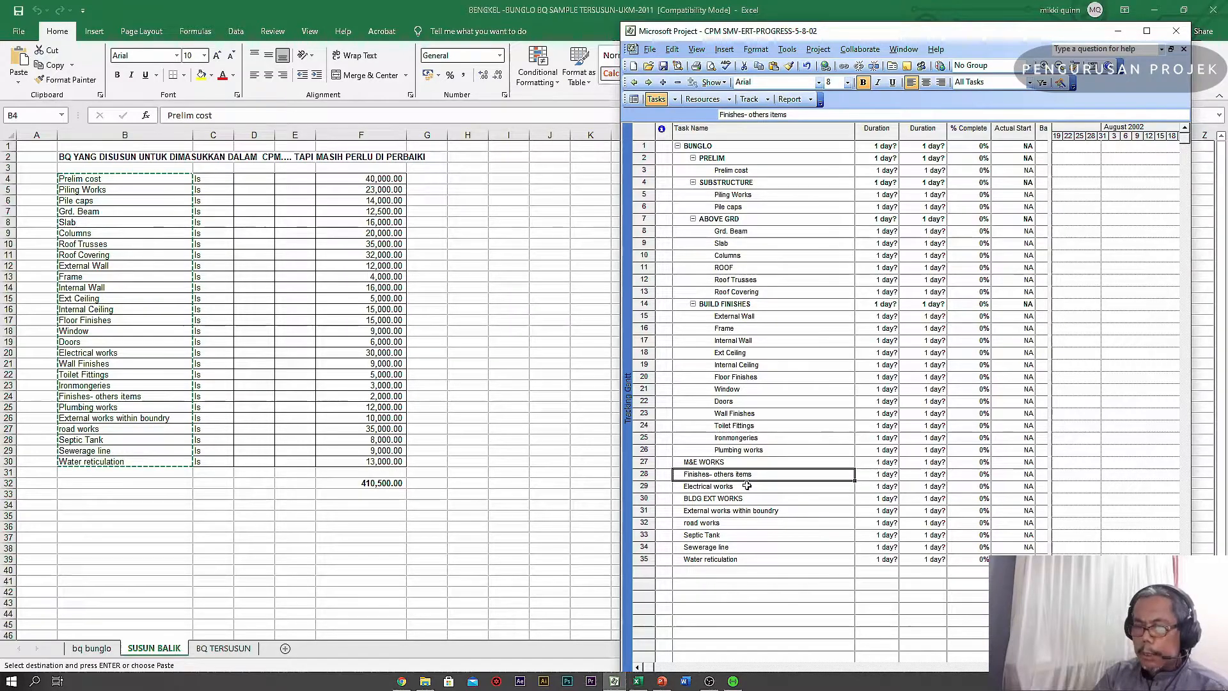
pyautogui.keyDown('shift'); pyautogui.click(746, 486); pyautogui.keyUp('shift')
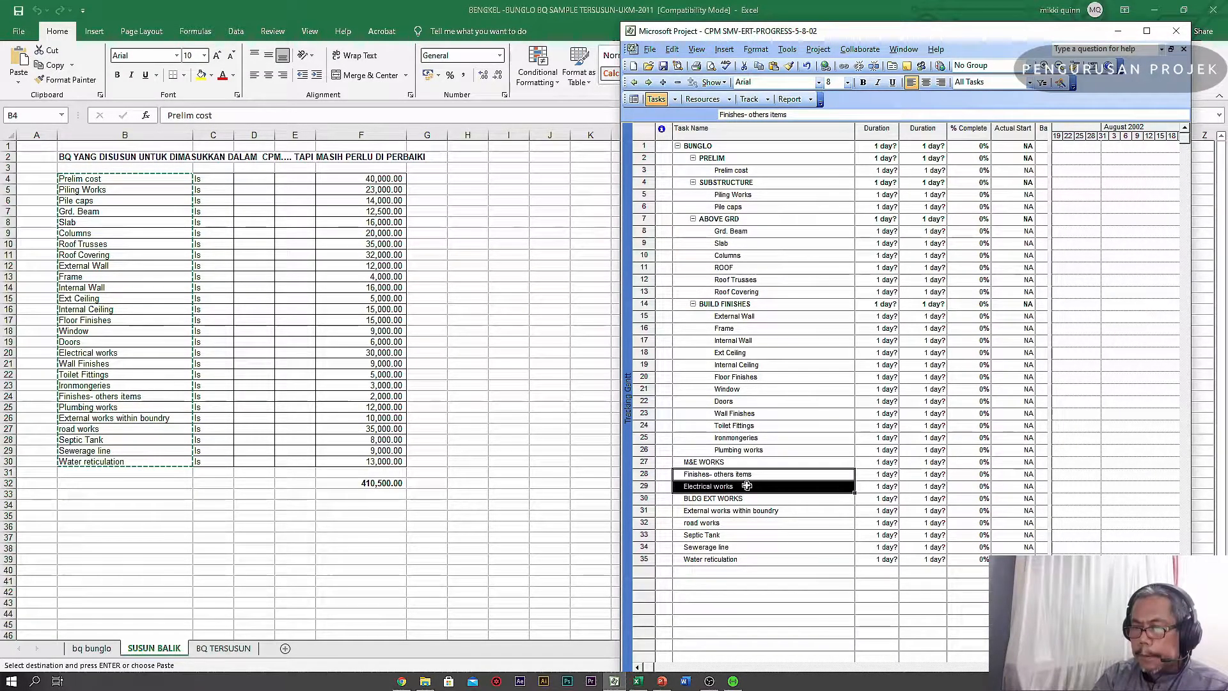
pyautogui.click(648, 83)
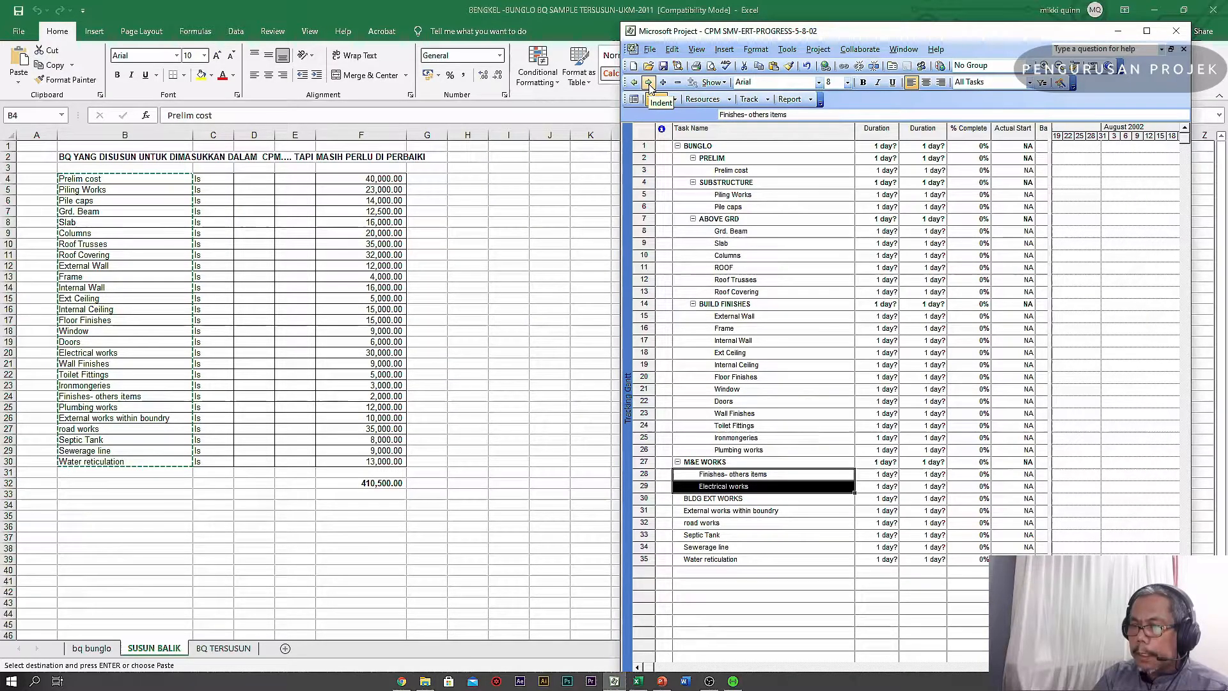
# - Move the Finishes- others items task up between Plumbing works and the M&E WORKS heading
pyautogui.click(727, 478)
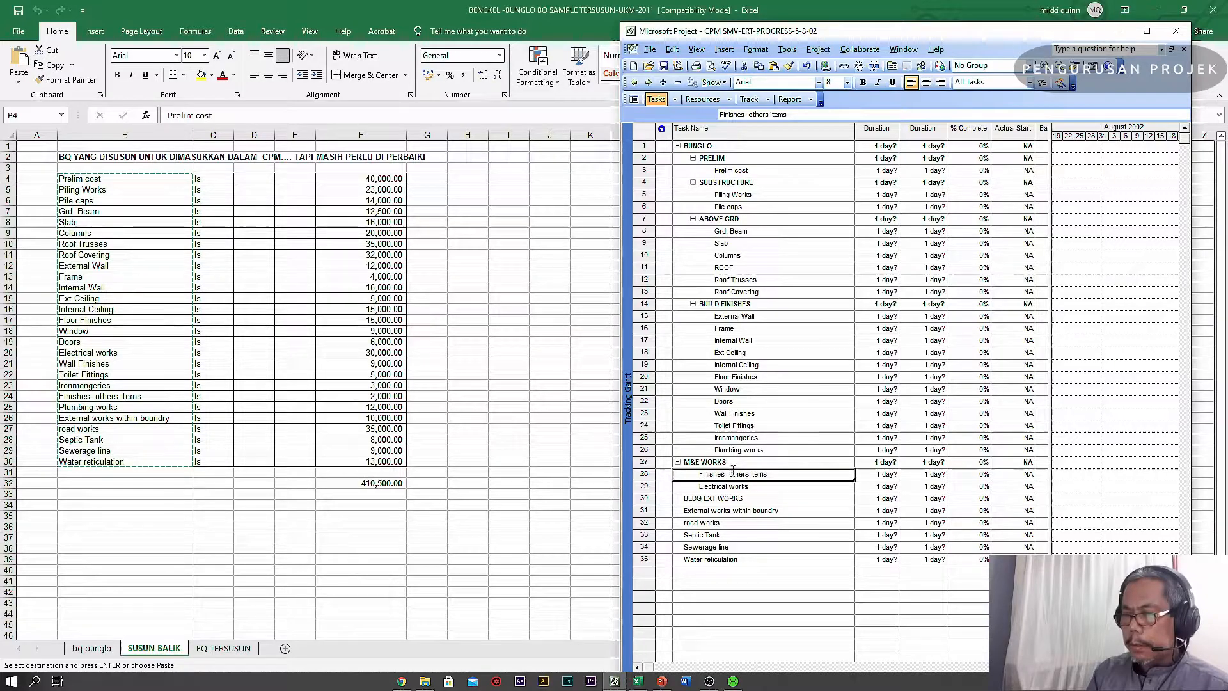
pyautogui.click(645, 474)
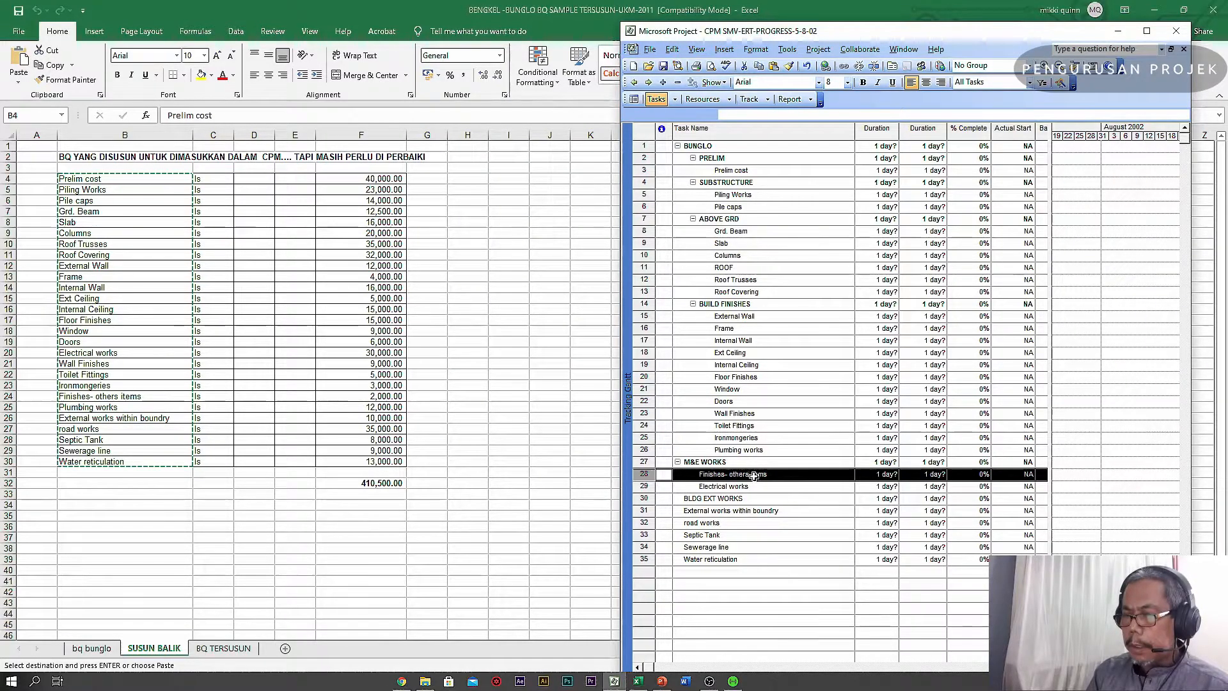
pyautogui.moveTo(751, 471); pyautogui.dragTo(751, 453)
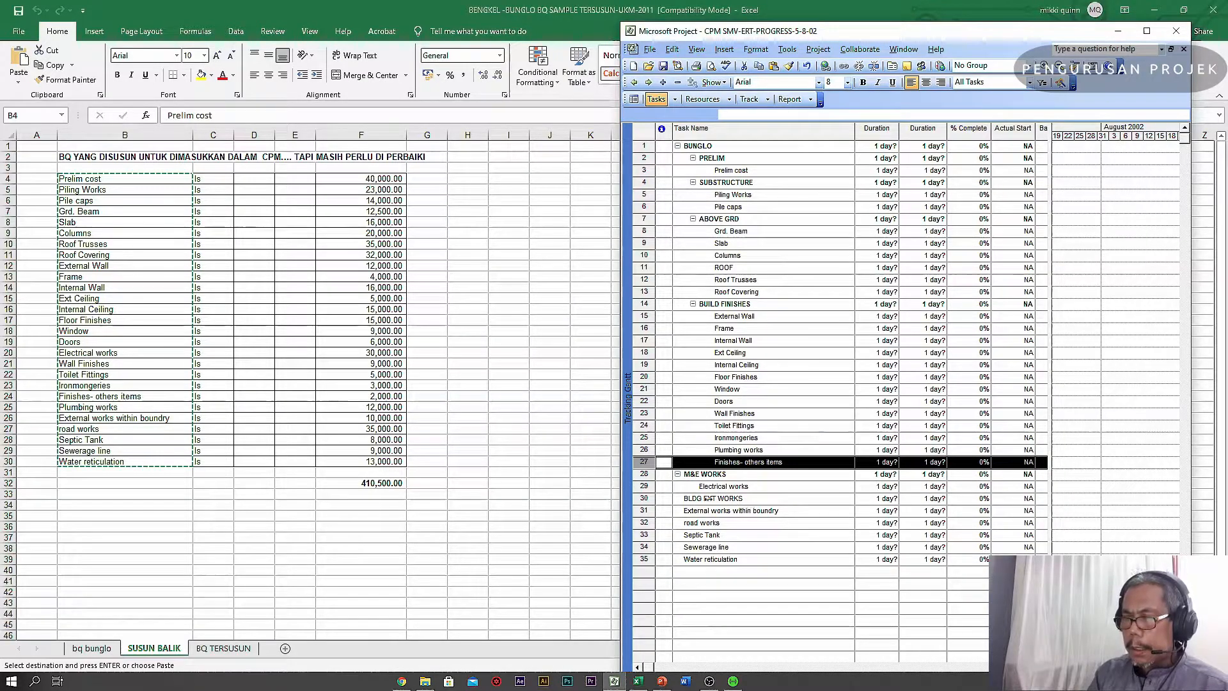
pyautogui.click(714, 475)
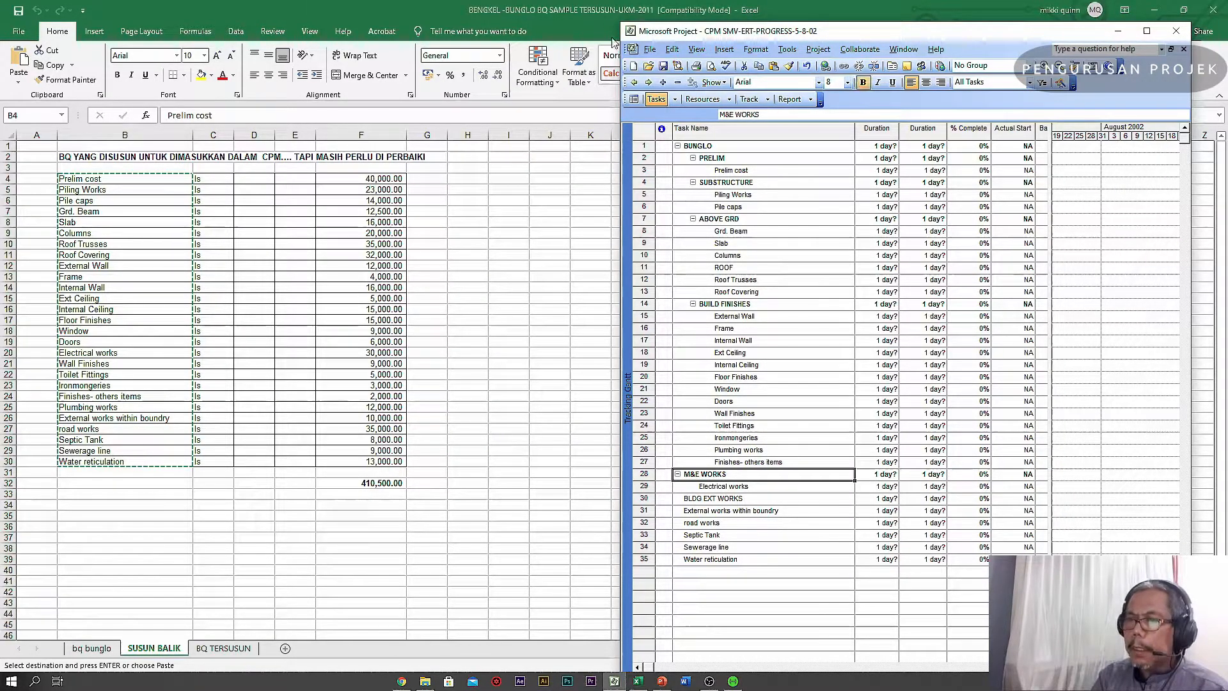
# - Indent the M&E WORKS and BLDG EXT WORKS headings under BUNGLO, nesting External works within boundry through Water reticulation under BLDG EXT WORKS
pyautogui.click(648, 83)
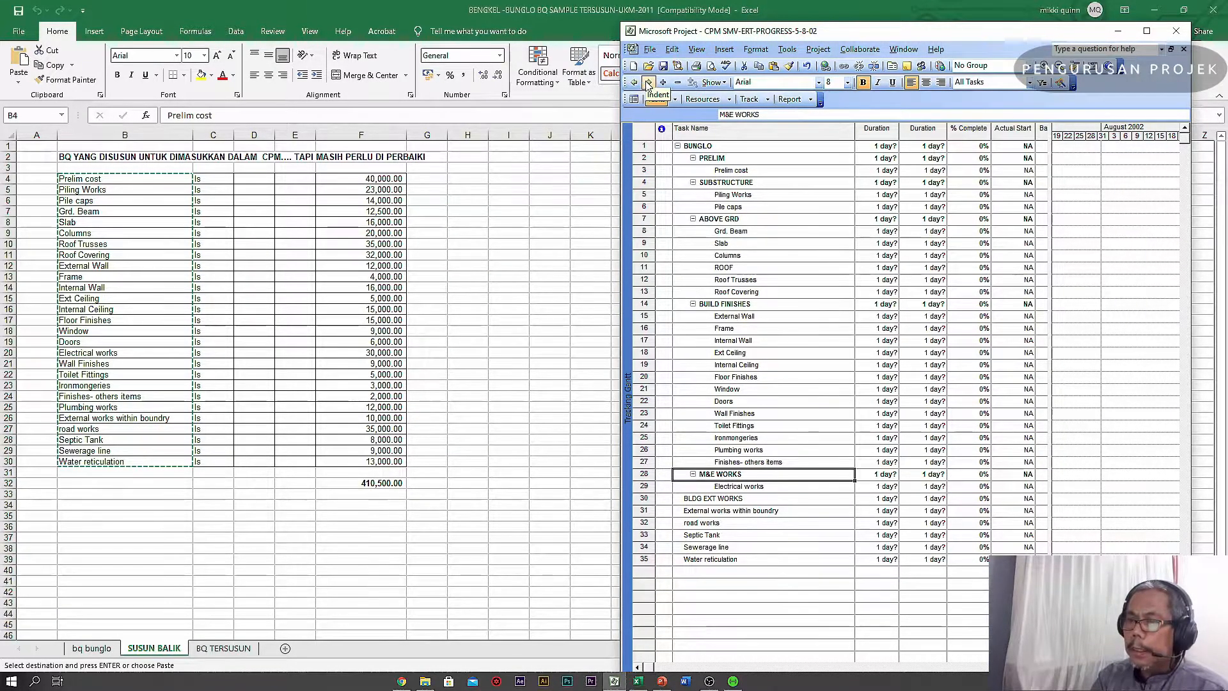
pyautogui.click(704, 511)
pyautogui.hotkey('shift', 'Down')
pyautogui.hotkey('shift', 'Down')
pyautogui.hotkey('shift', 'Down')
pyautogui.hotkey('shift', 'Down')
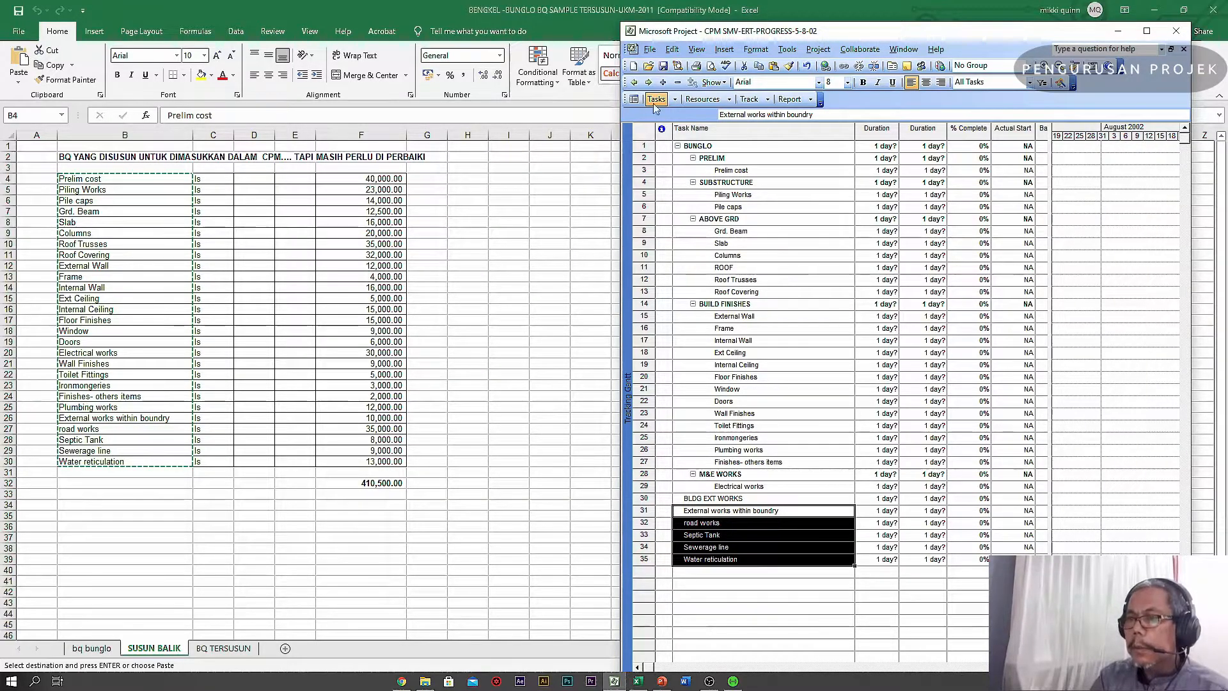
pyautogui.click(648, 83)
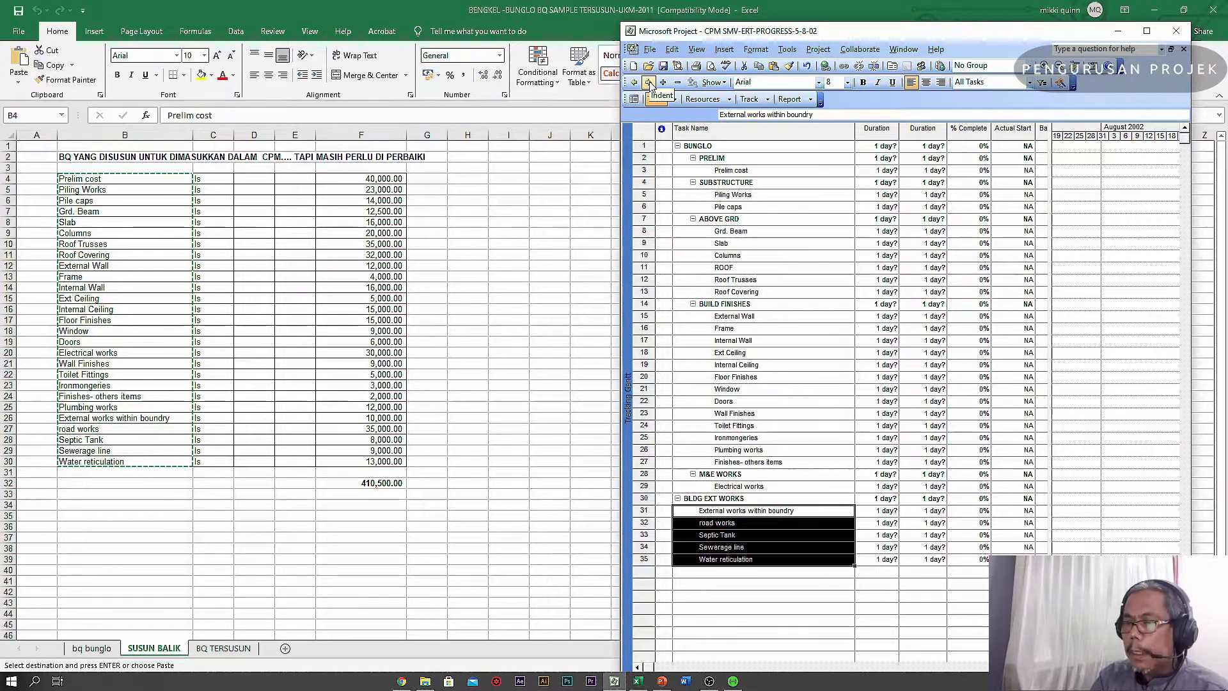
pyautogui.click(704, 498)
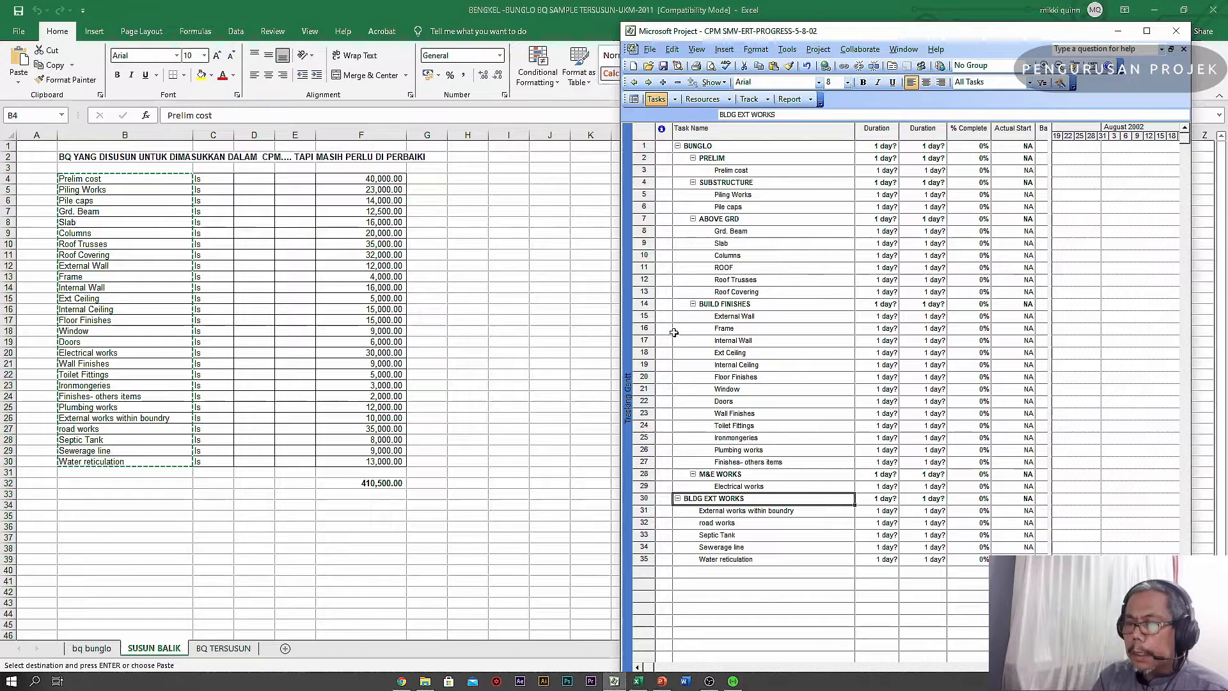
pyautogui.click(648, 83)
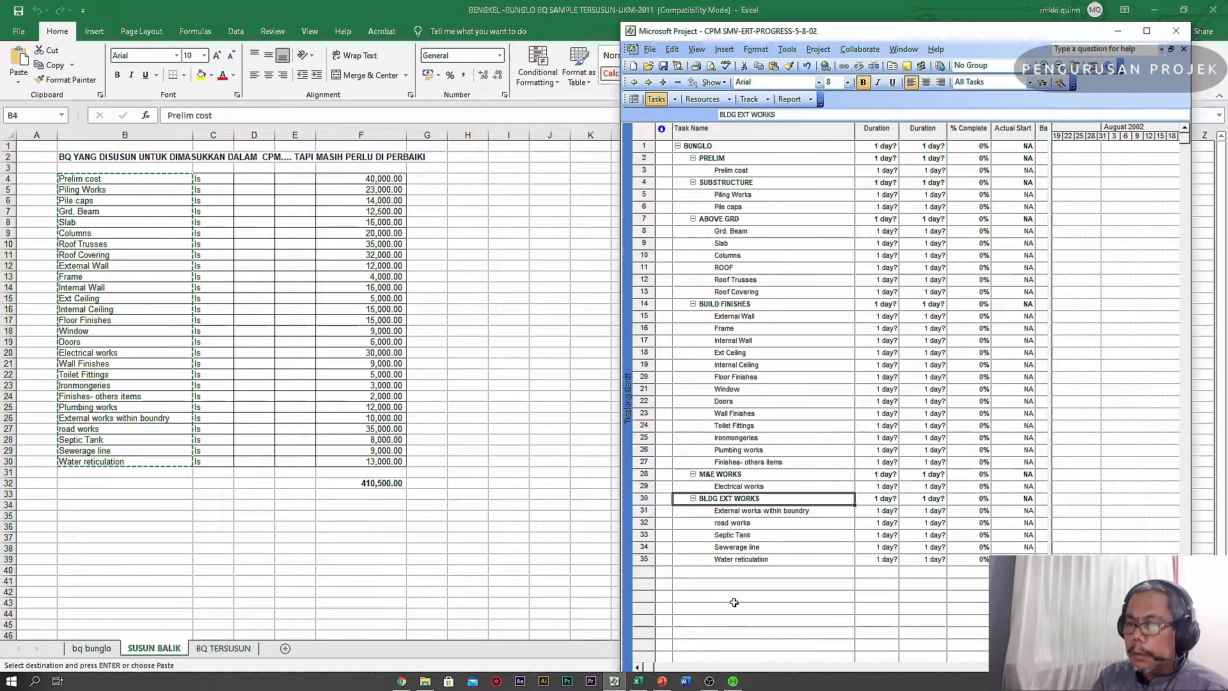
# - Add a FINISH task below Water reticulation and outdent it to the same level as BUNGLO
pyautogui.click(732, 573)
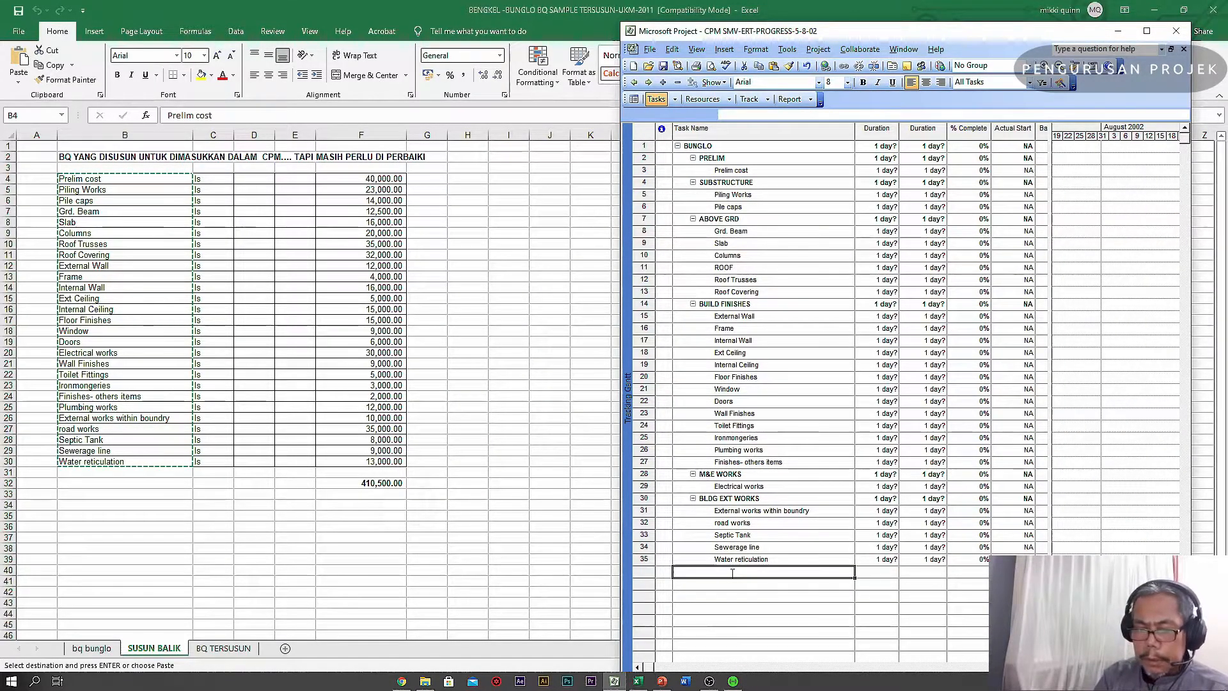
pyautogui.write('FI')
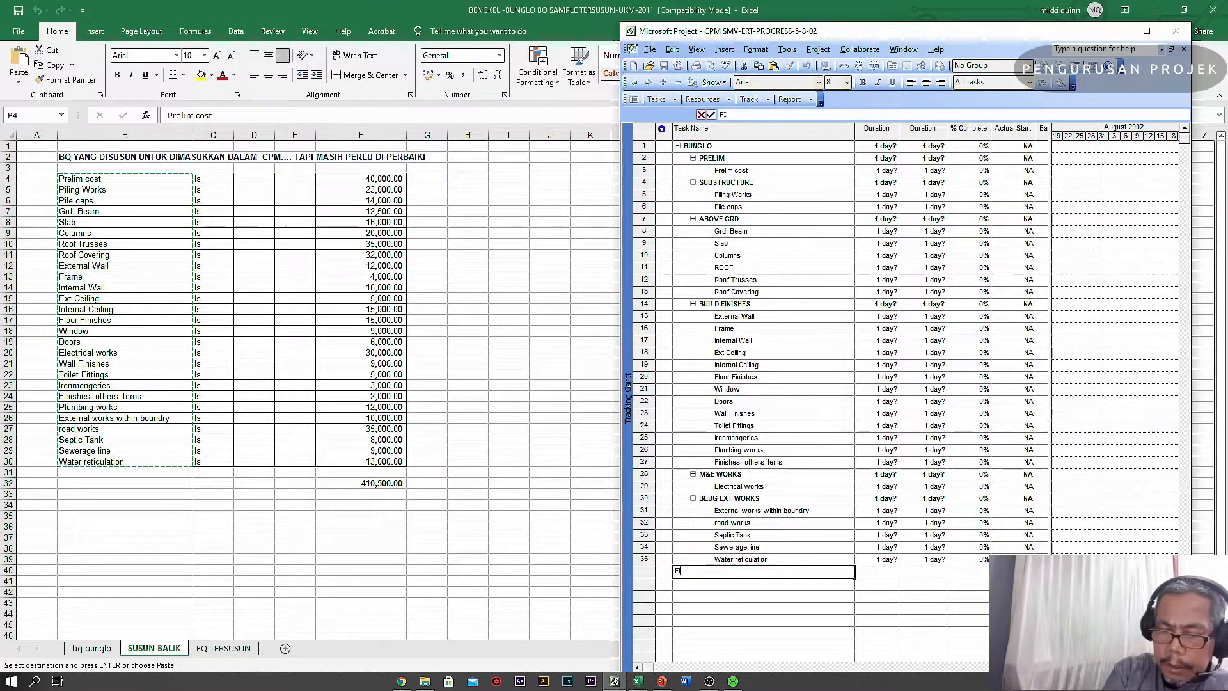
pyautogui.write('NISH')
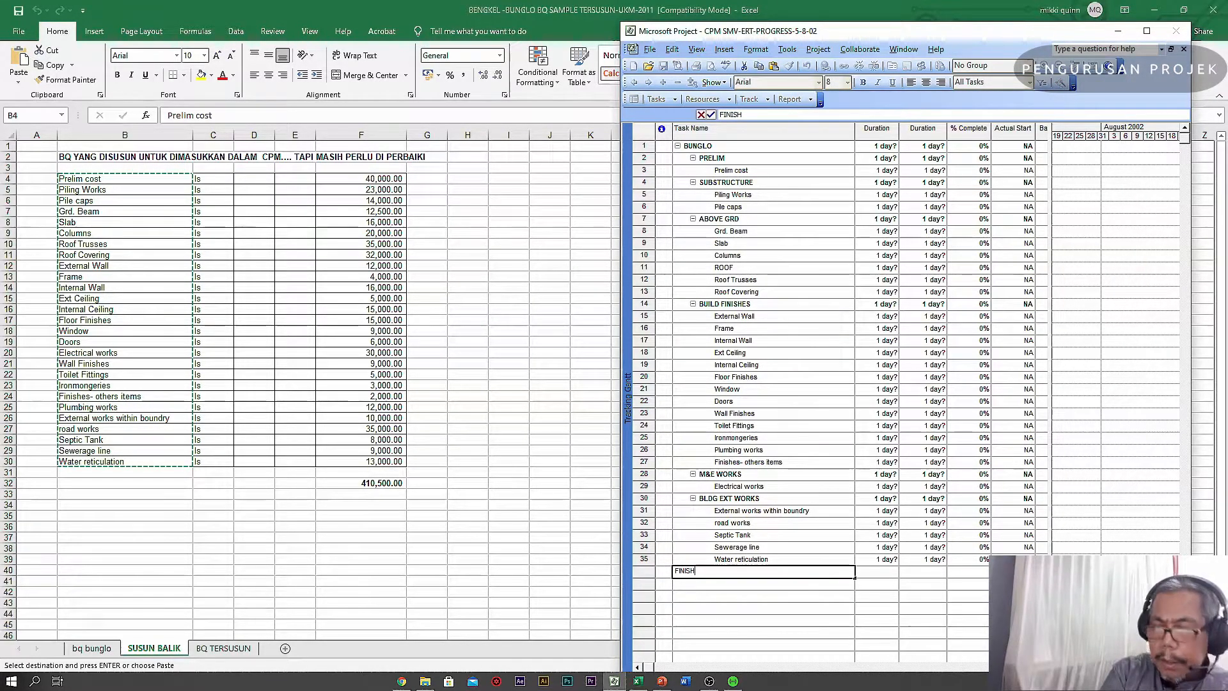
pyautogui.click(774, 607)
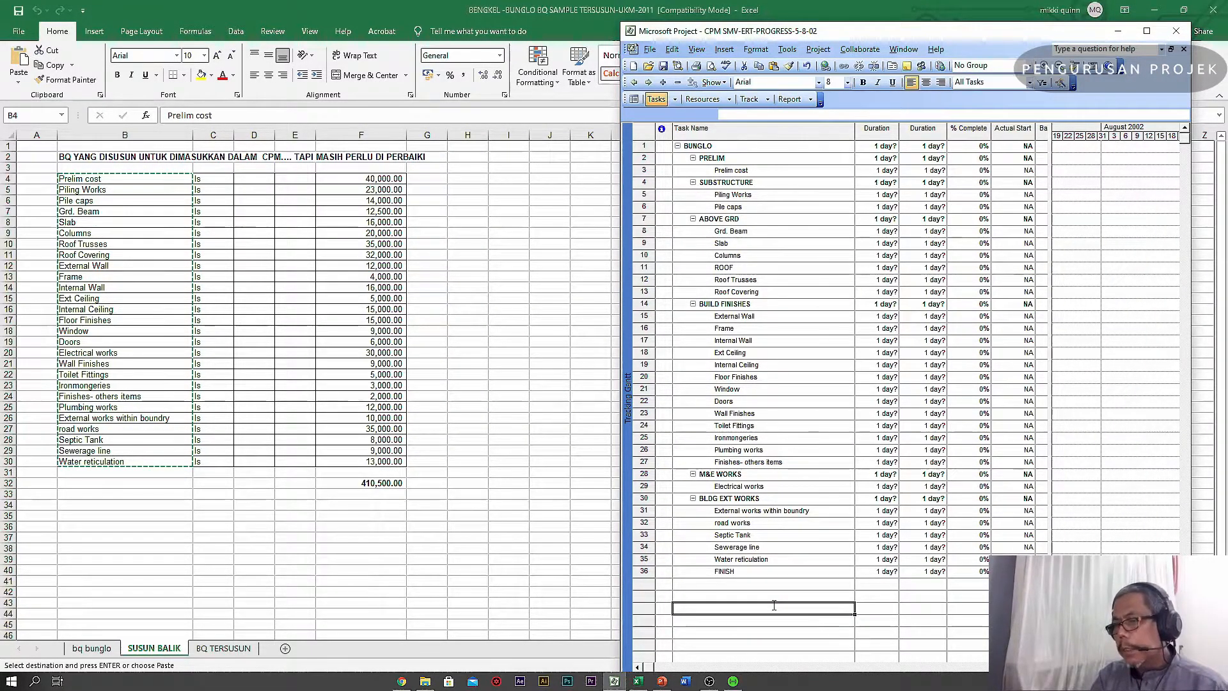
pyautogui.click(738, 573)
pyautogui.click(634, 82)
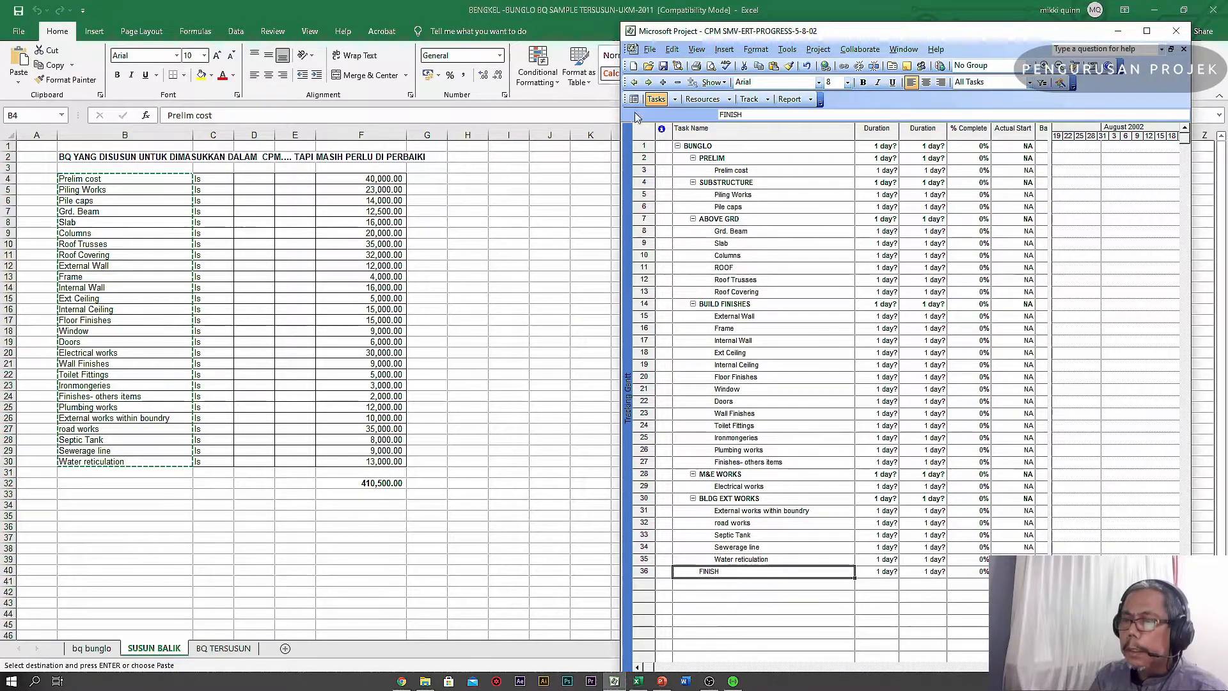
pyautogui.click(635, 83)
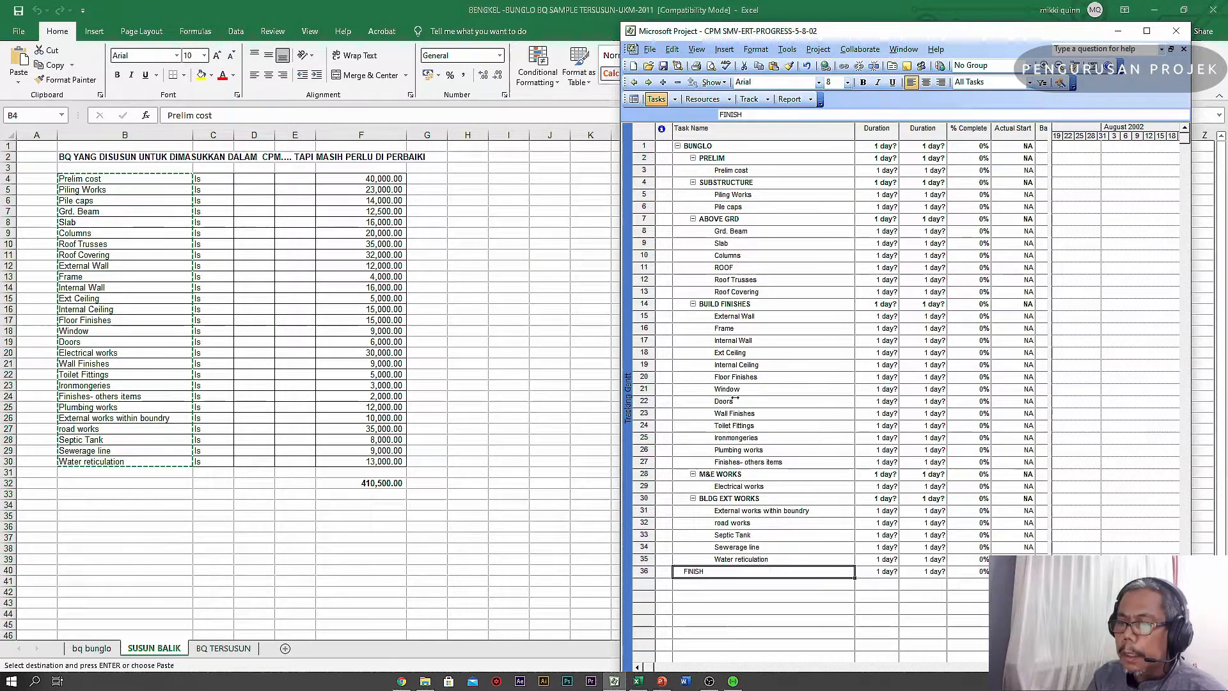
pyautogui.click(776, 596)
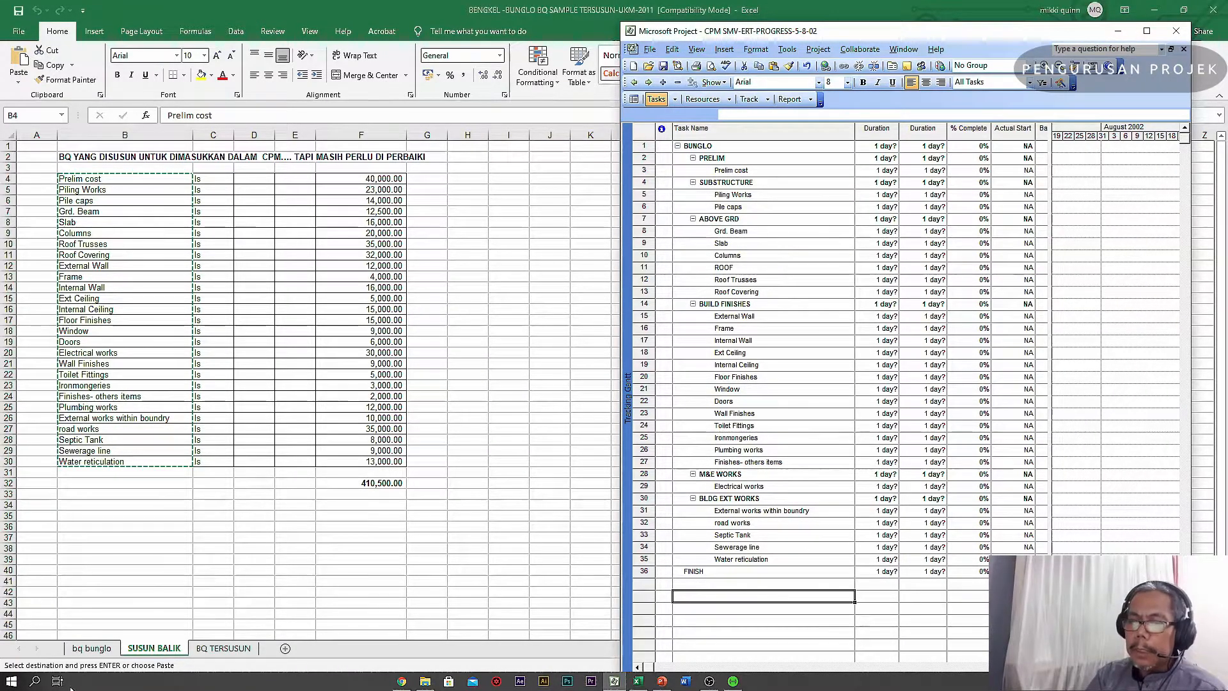
# - Switch to Excel, check the completion period and start date on the bq bunglo sheet, and return to Microsoft Project
pyautogui.click(76, 658)
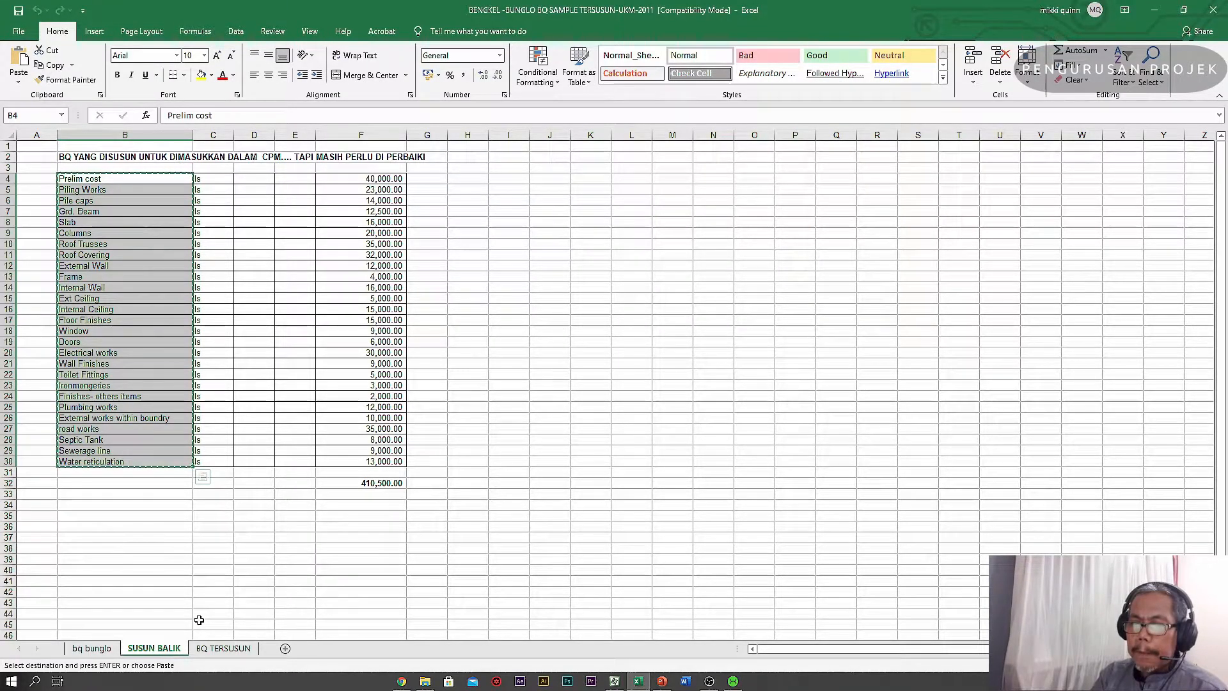
pyautogui.scroll(-5, 177, 570)
pyautogui.scroll(5, 178, 570)
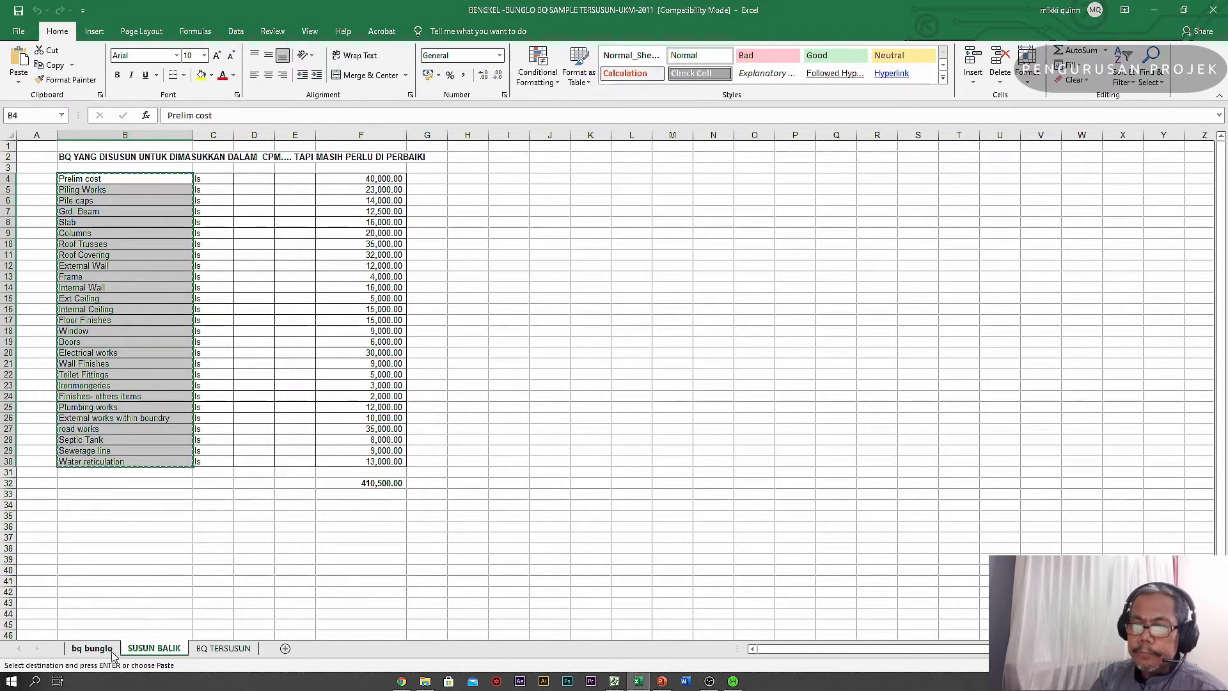
pyautogui.click(100, 650)
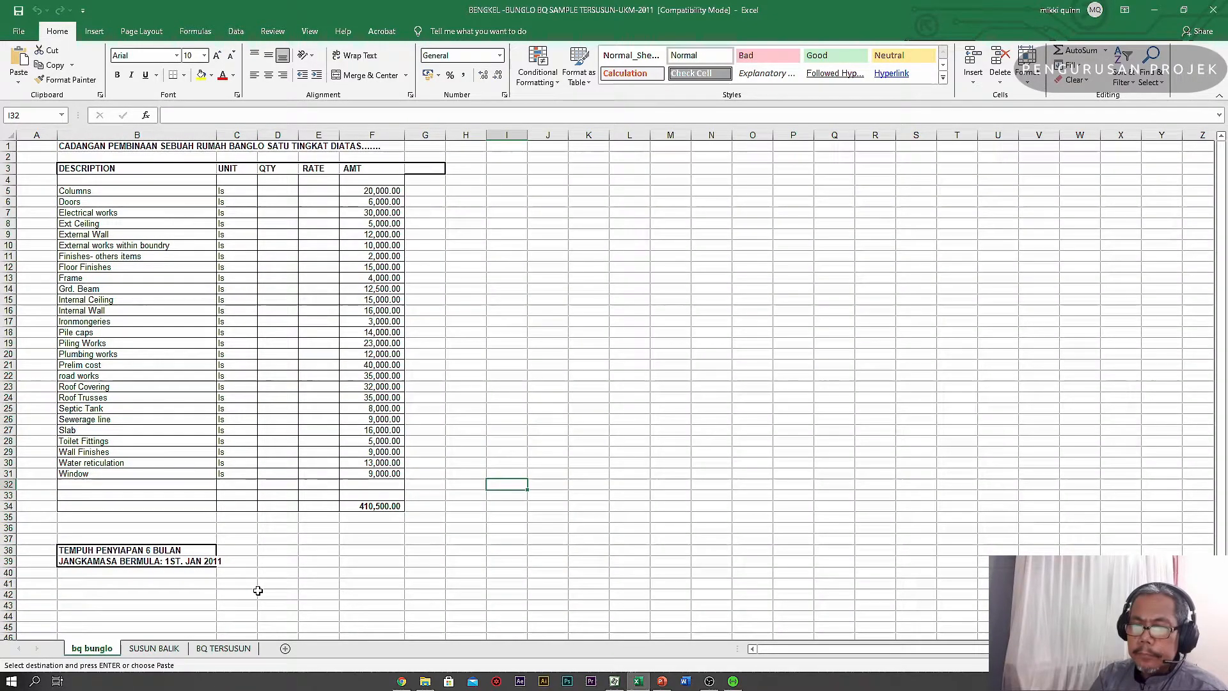
pyautogui.click(154, 650)
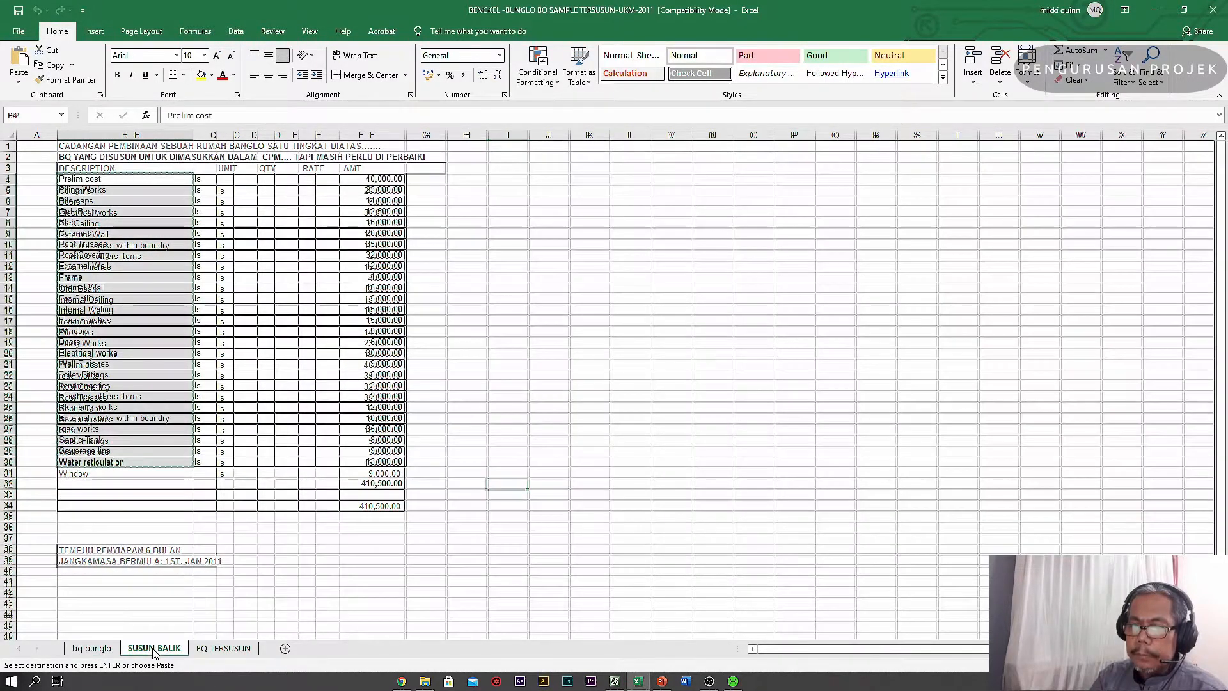
pyautogui.click(614, 682)
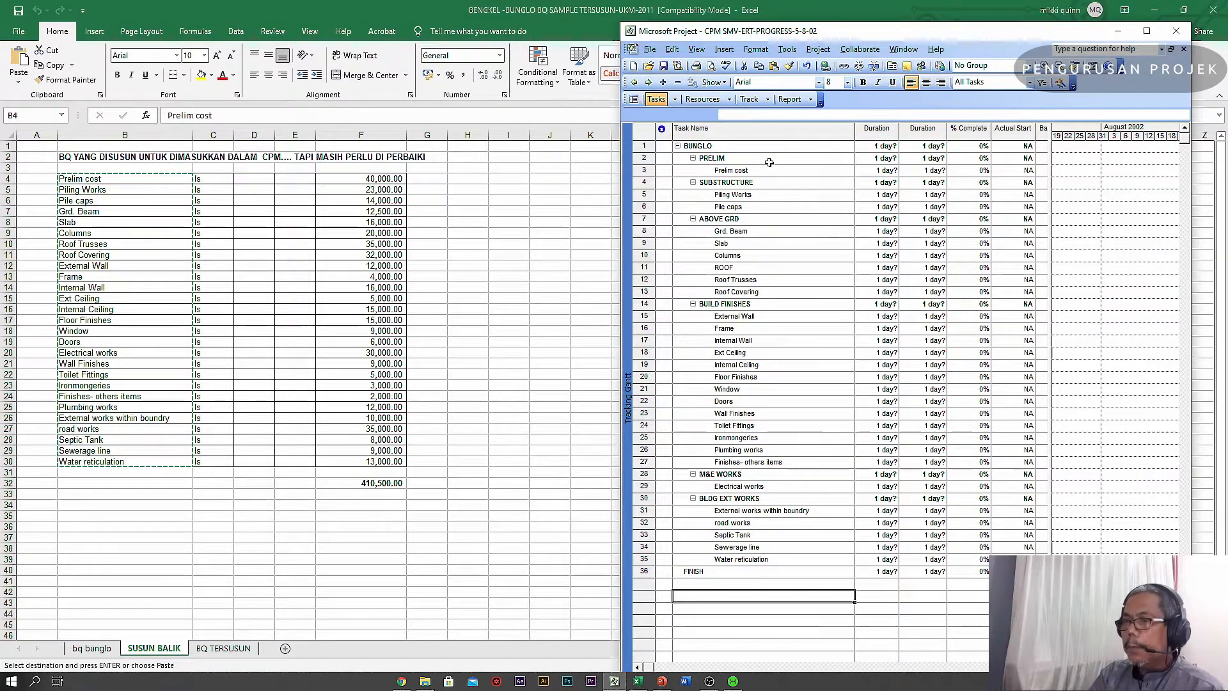
# - Set the duration of the Prelim cost task to 180 days
pyautogui.click(882, 171)
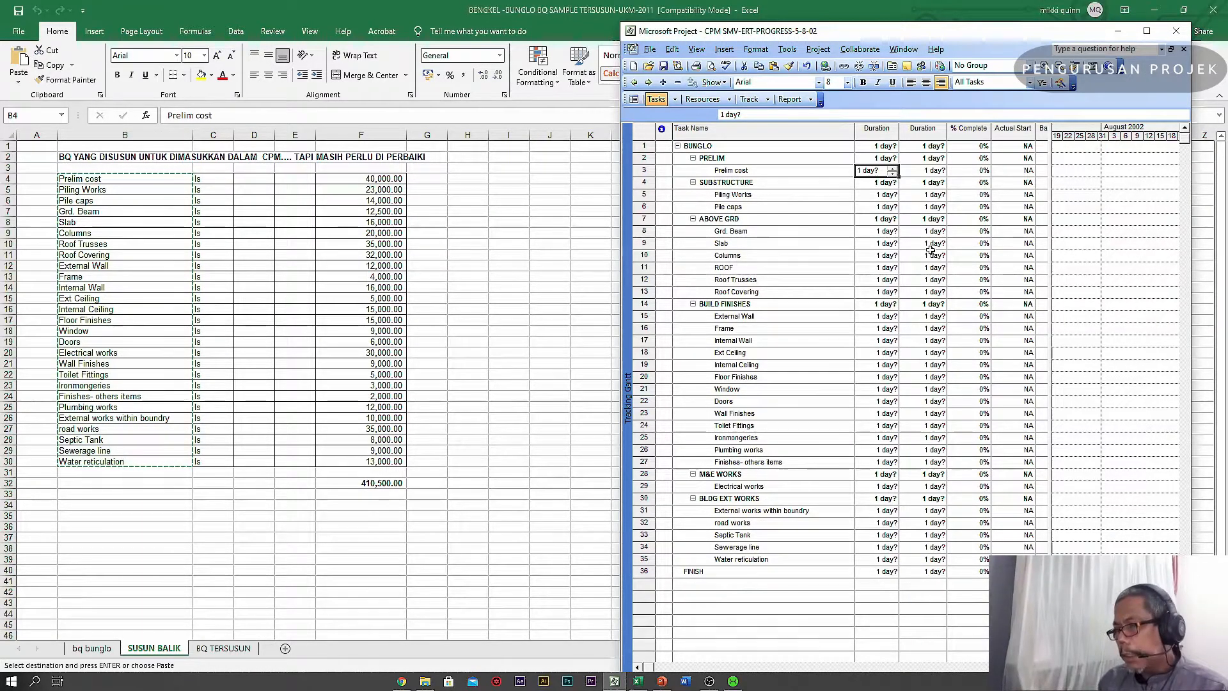
pyautogui.write('1')
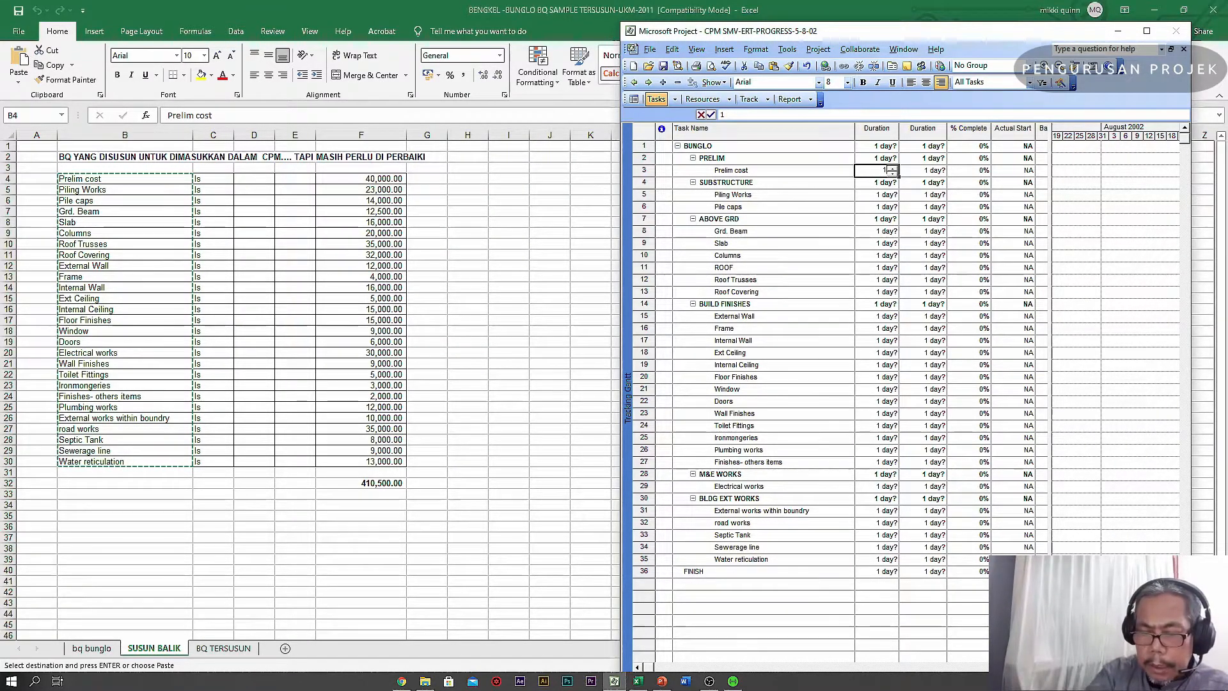
pyautogui.write('80')
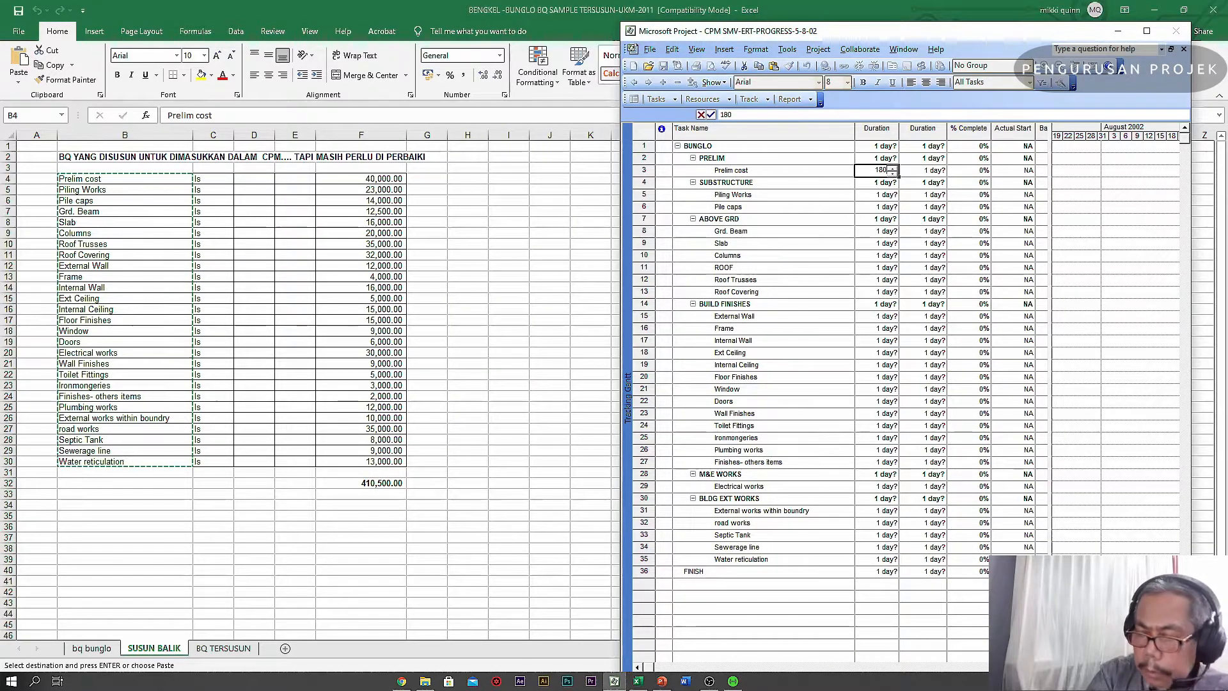
pyautogui.press('Return')
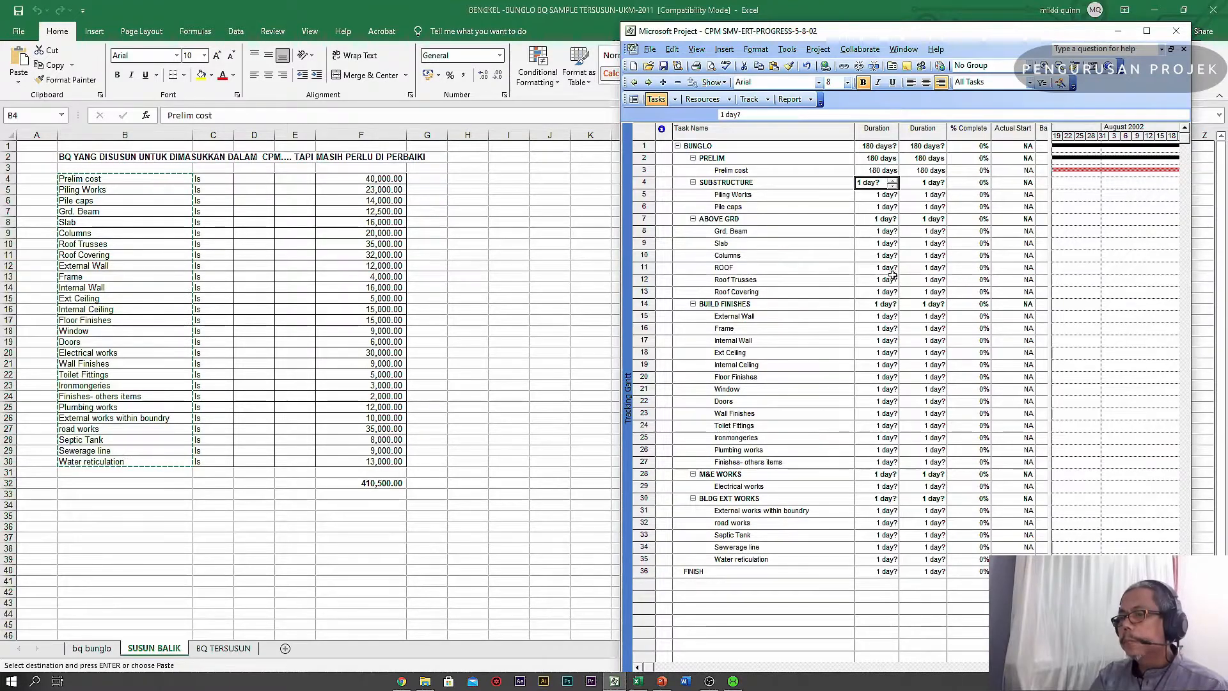
# - Set the substructure durations to 30 days for Piling Works and 14 days for Pile caps
pyautogui.click(871, 195)
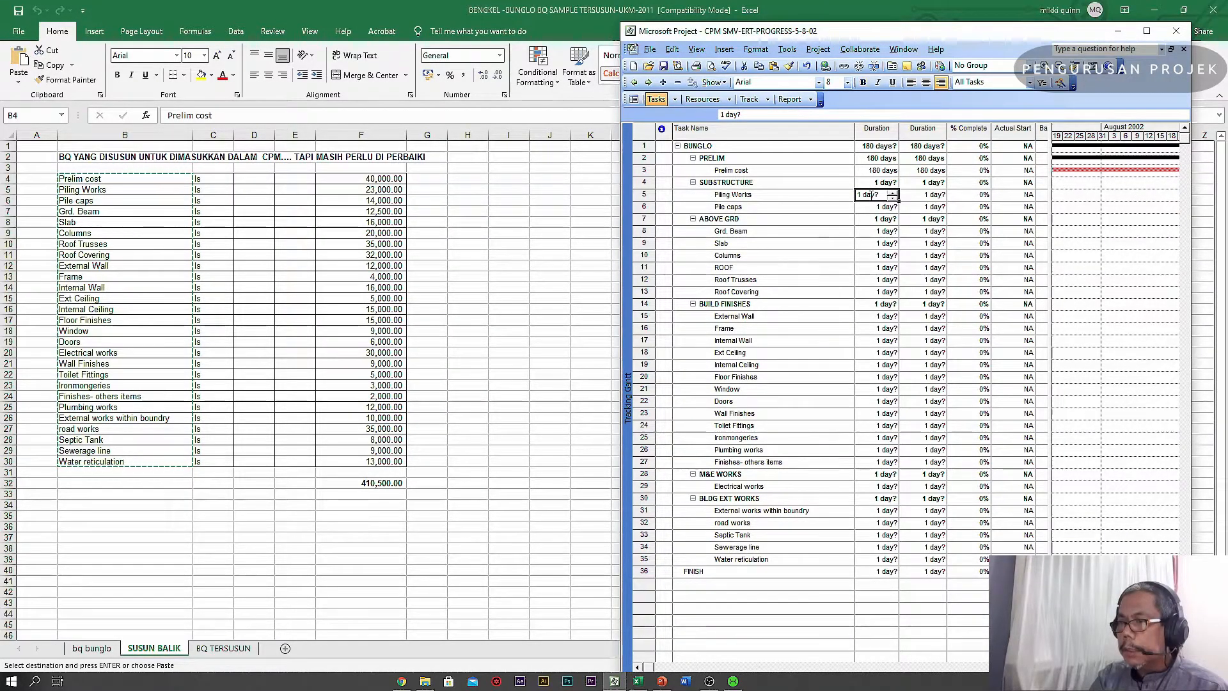
pyautogui.write('30')
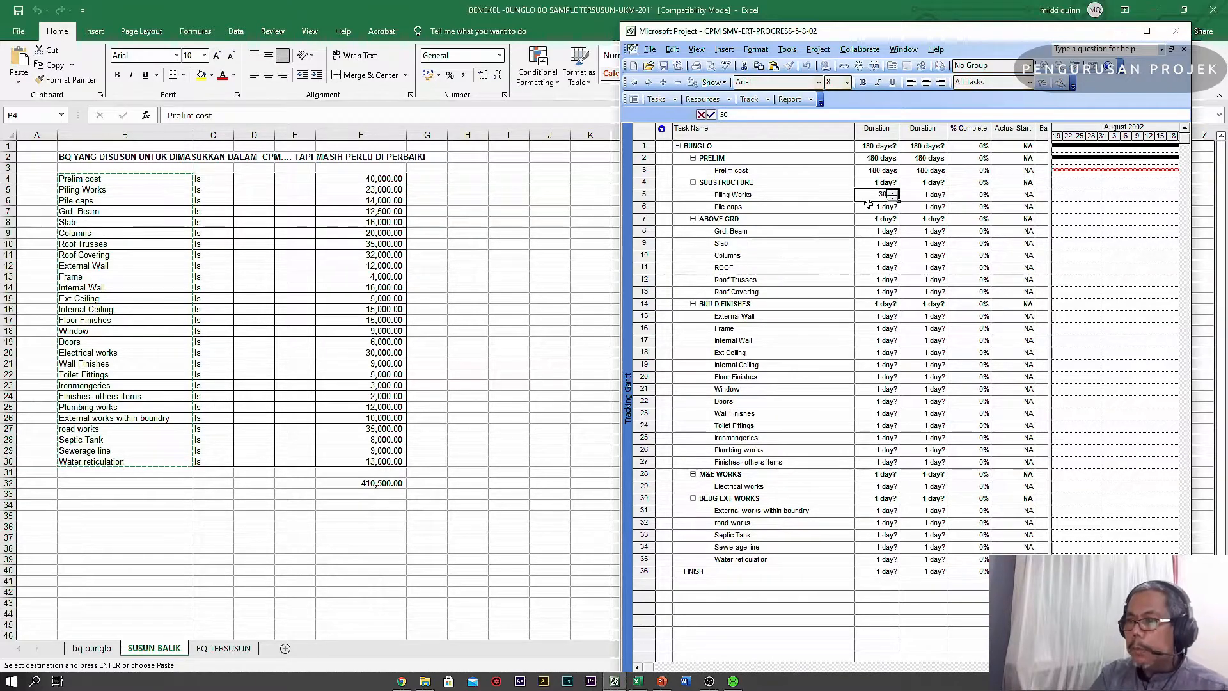
pyautogui.click(871, 206)
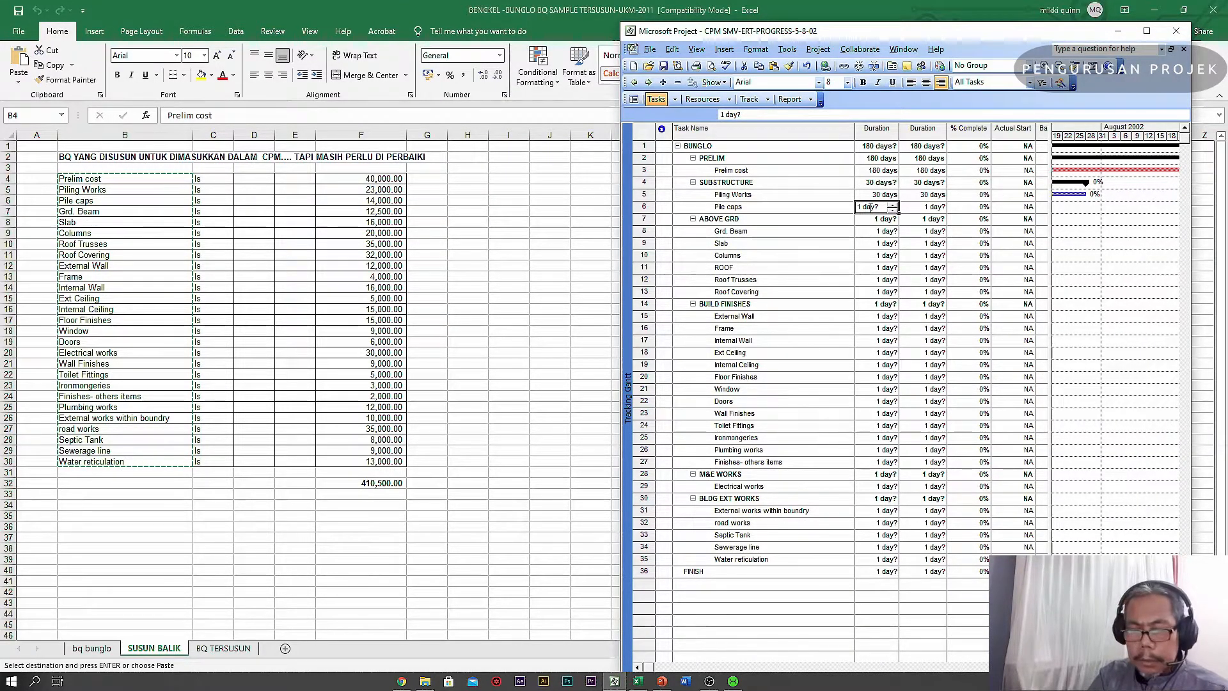
pyautogui.write('14')
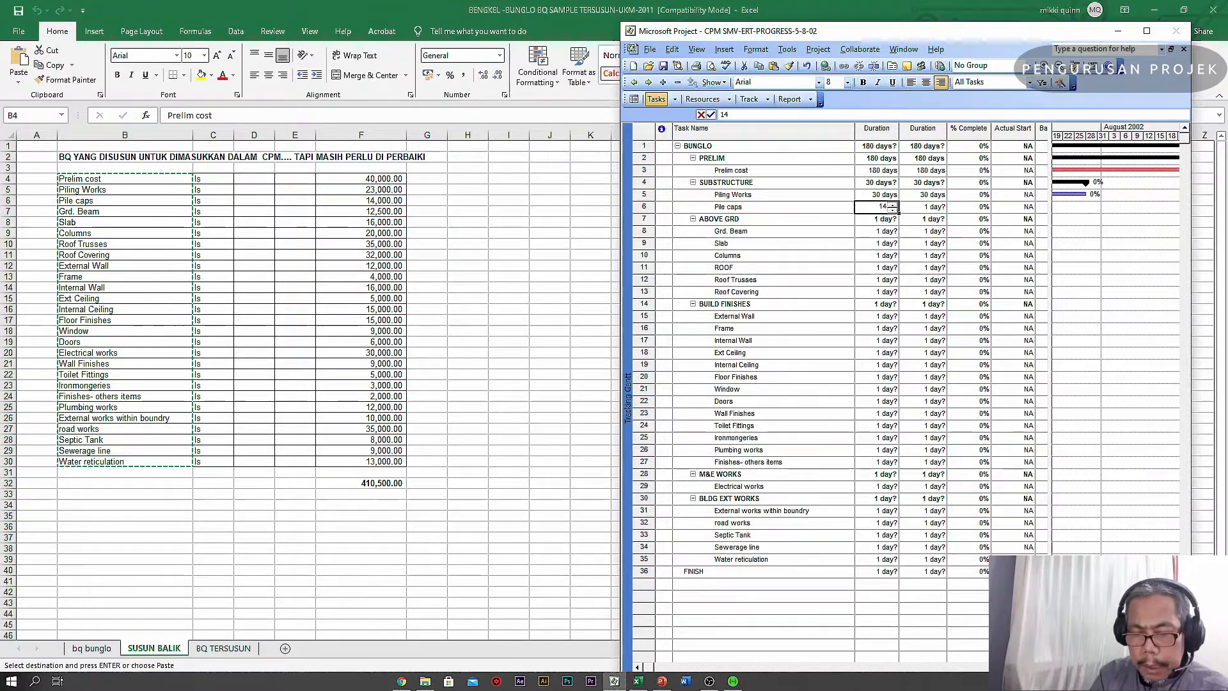
# - Set the ABOVE GRD durations to 12 days for Grd. Beam, 7 days for Slab and 14 days for Columns
pyautogui.click(874, 230)
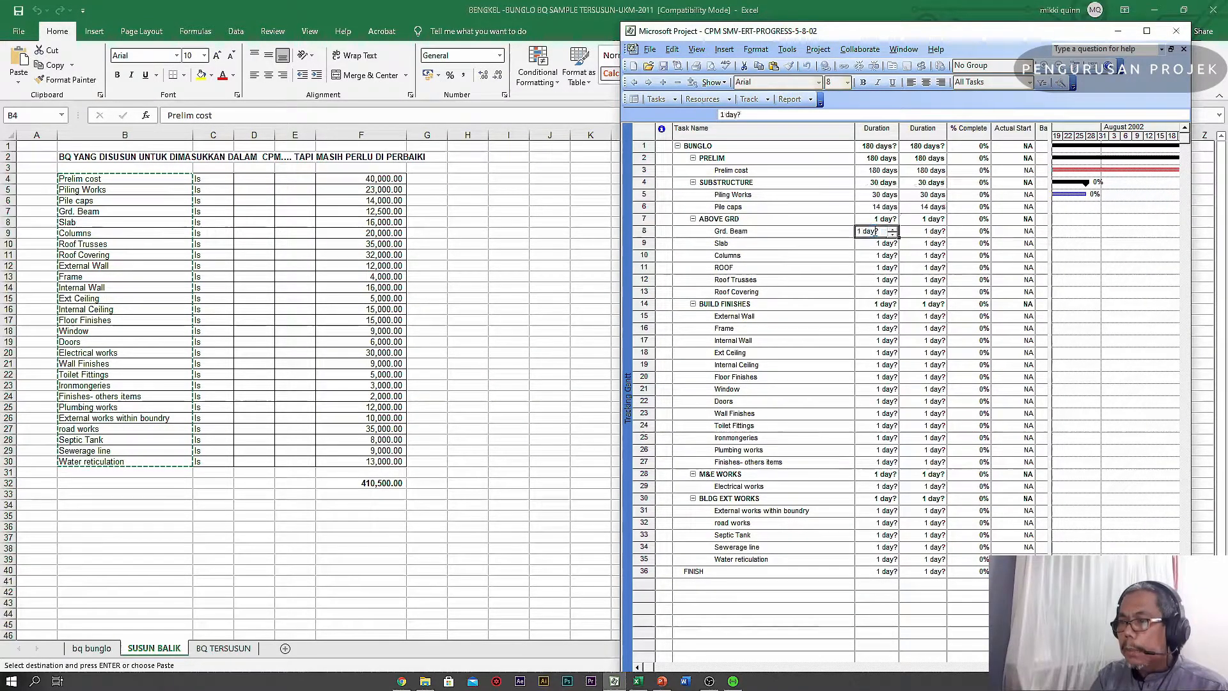
pyautogui.write('12')
pyautogui.click(874, 242)
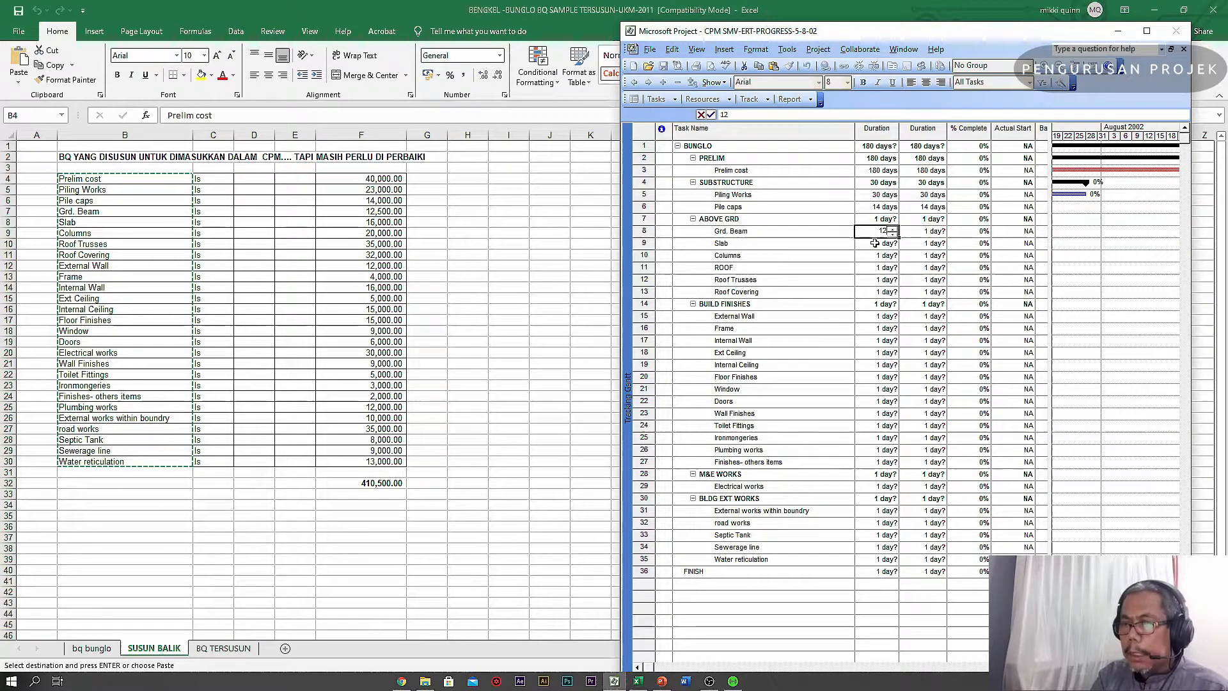
pyautogui.write('7')
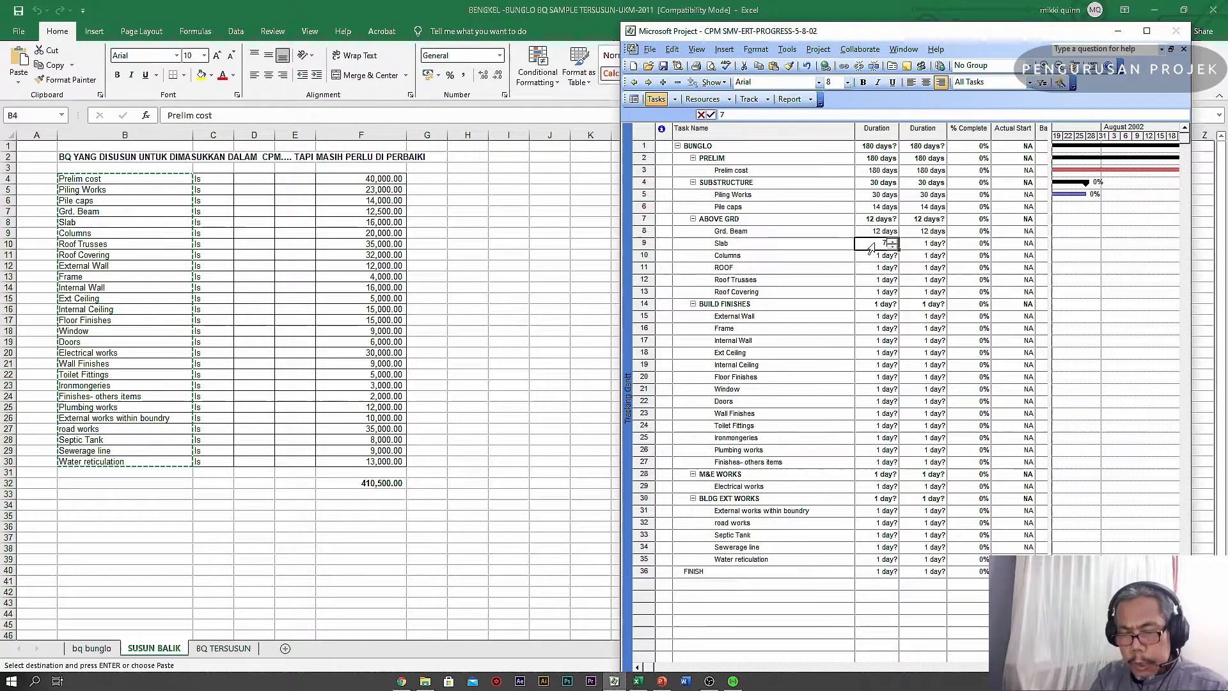
pyautogui.click(882, 255)
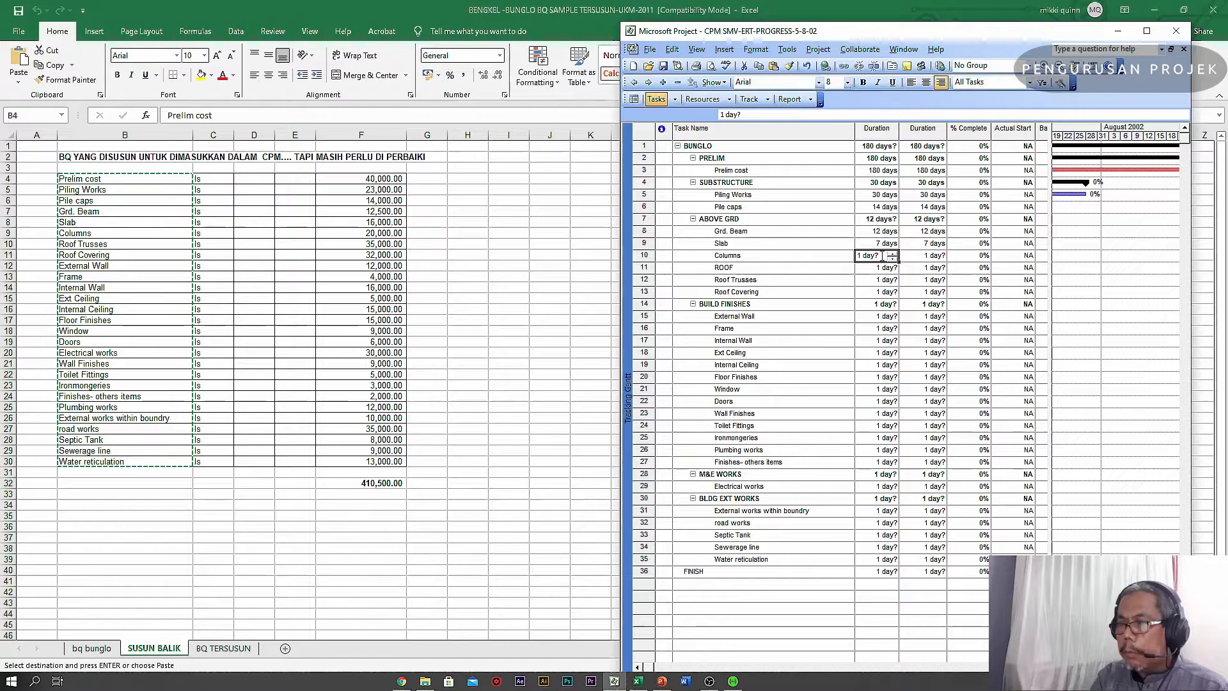
pyautogui.write('14')
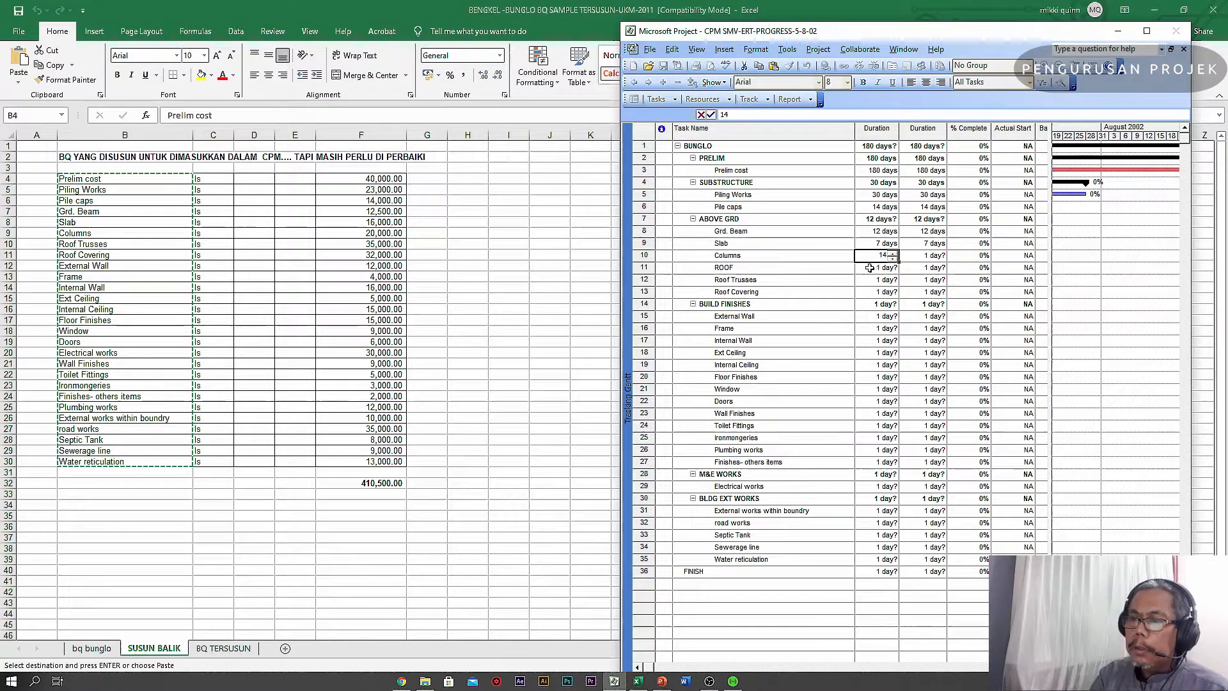
# - Outdent ROOF to the level of ABOVE GRD, making it the heading for Roof Trusses and Roof Covering
pyautogui.click(731, 268)
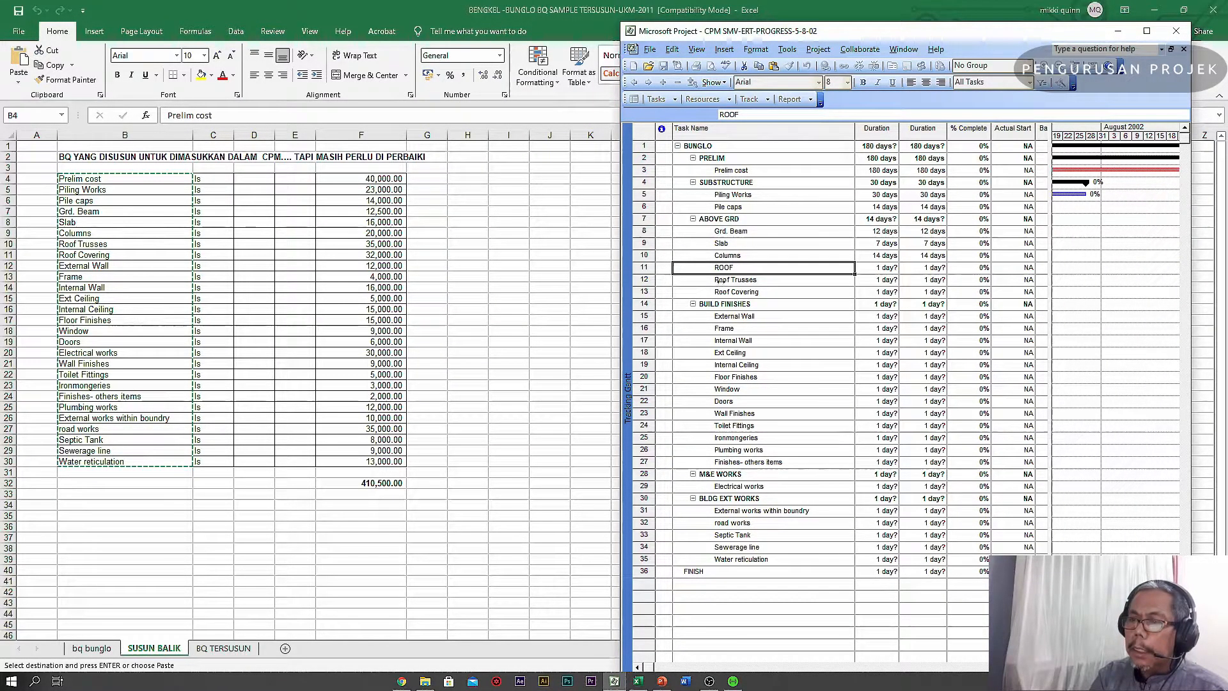
pyautogui.click(634, 82)
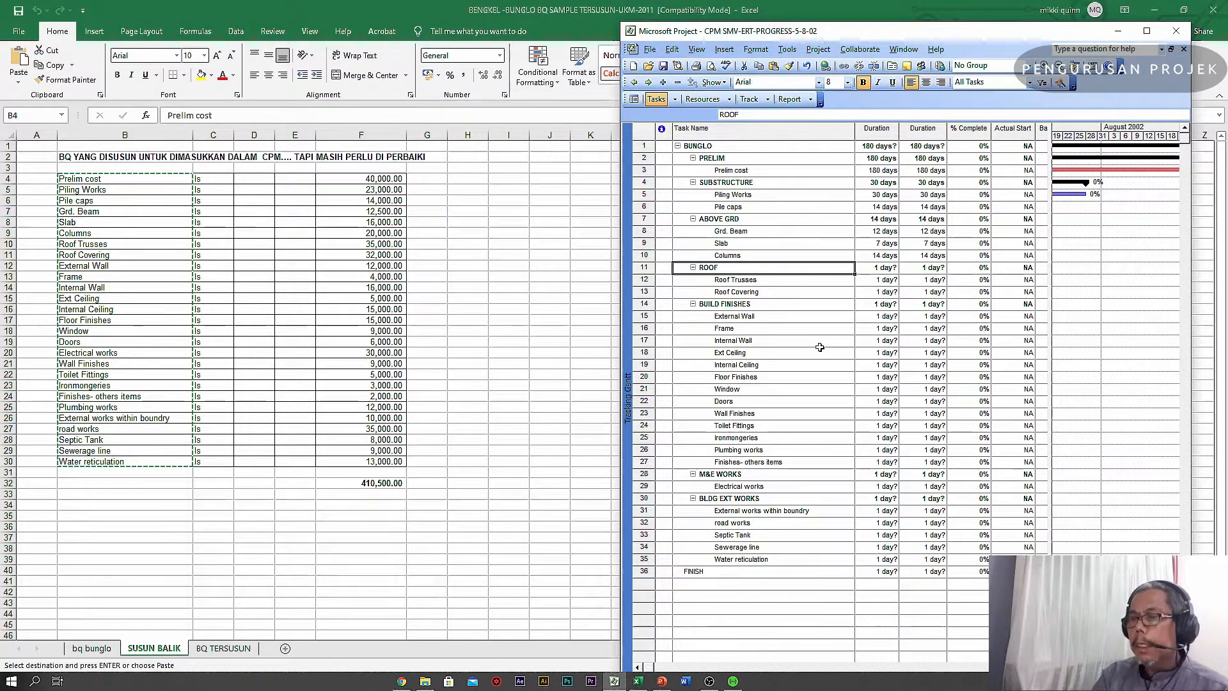
# - Set the ROOF durations to 14 days for Roof Trusses and 7 days for Roof Covering
pyautogui.click(748, 280)
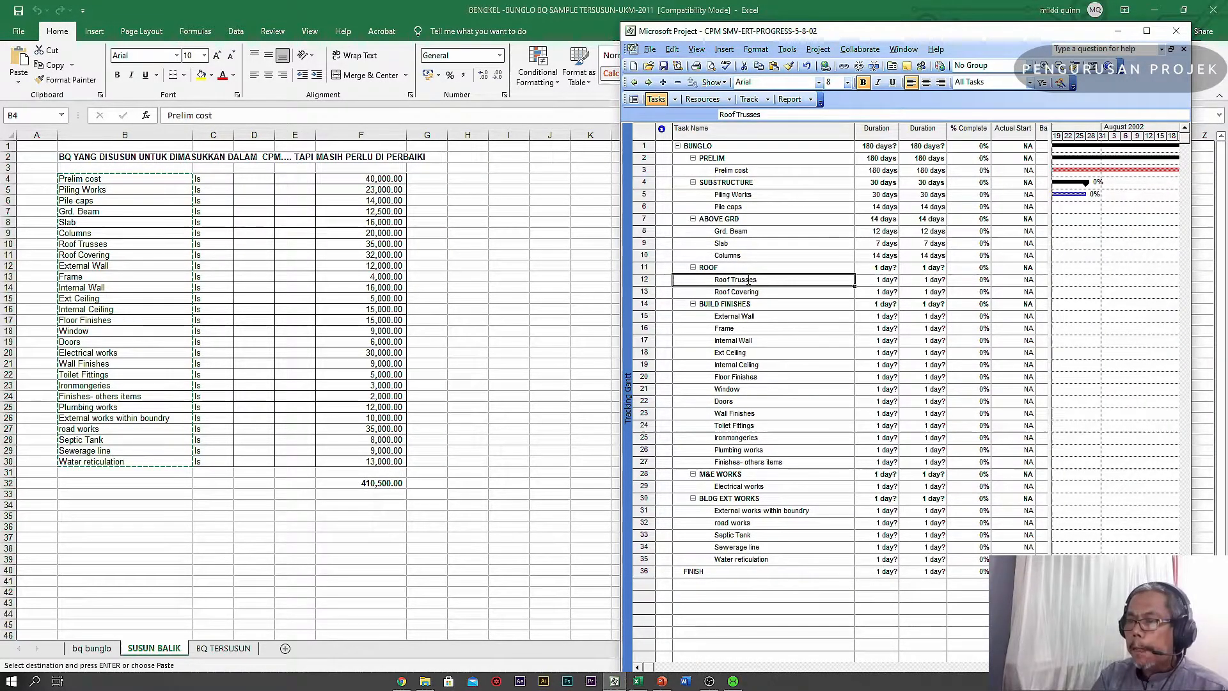
pyautogui.click(872, 280)
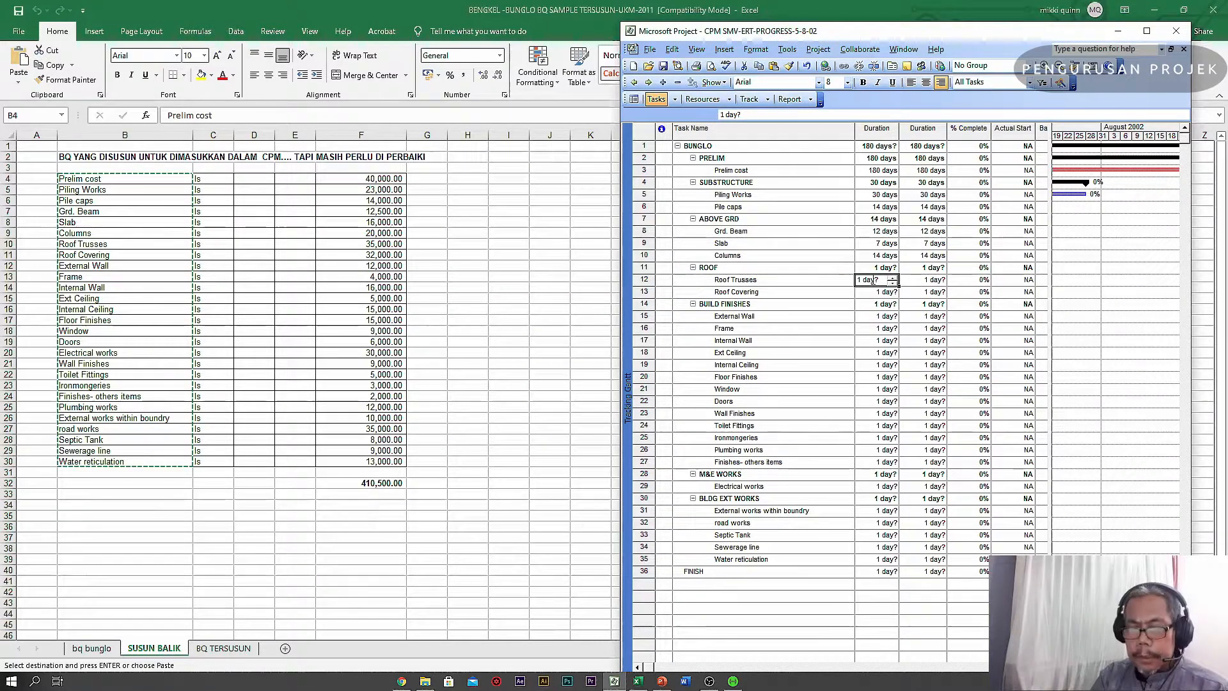
pyautogui.write('1')
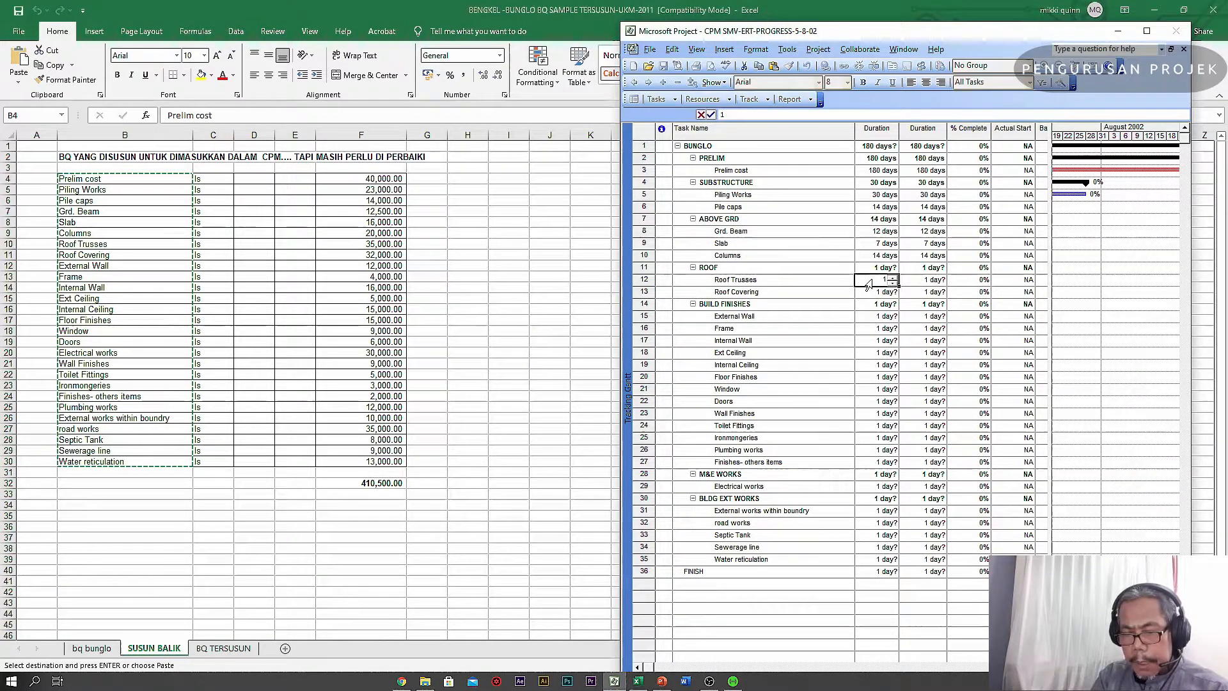
pyautogui.write('4')
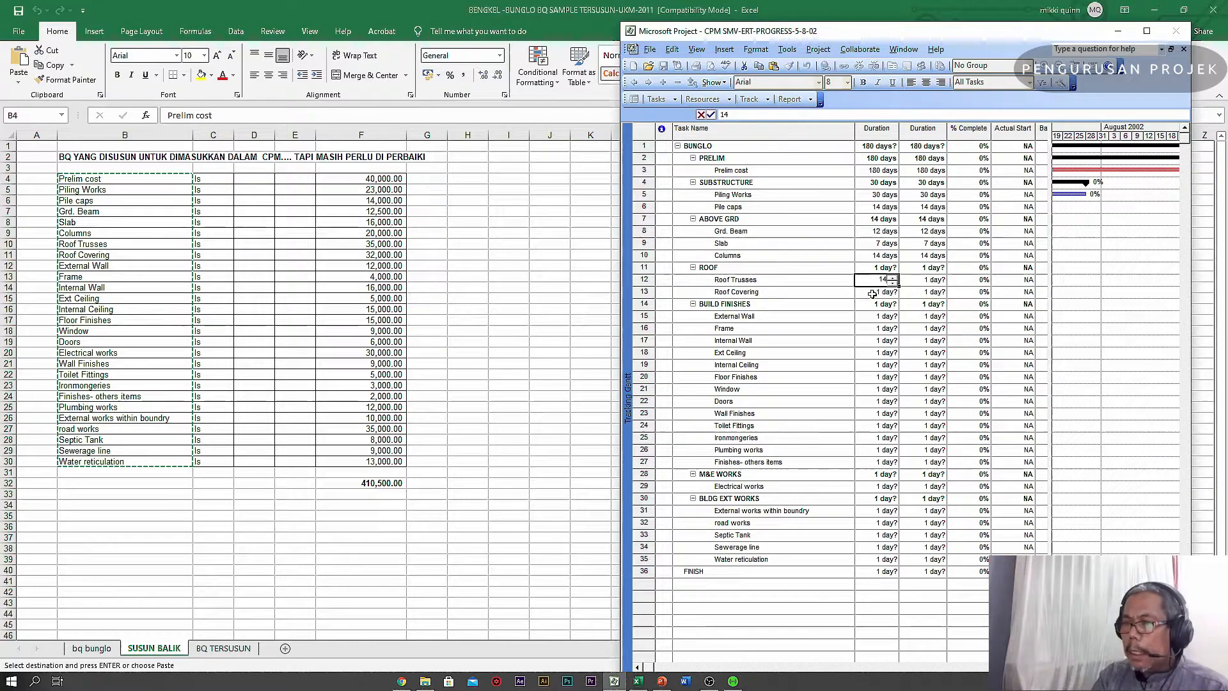
pyautogui.doubleClick(872, 292)
pyautogui.click(982, 456)
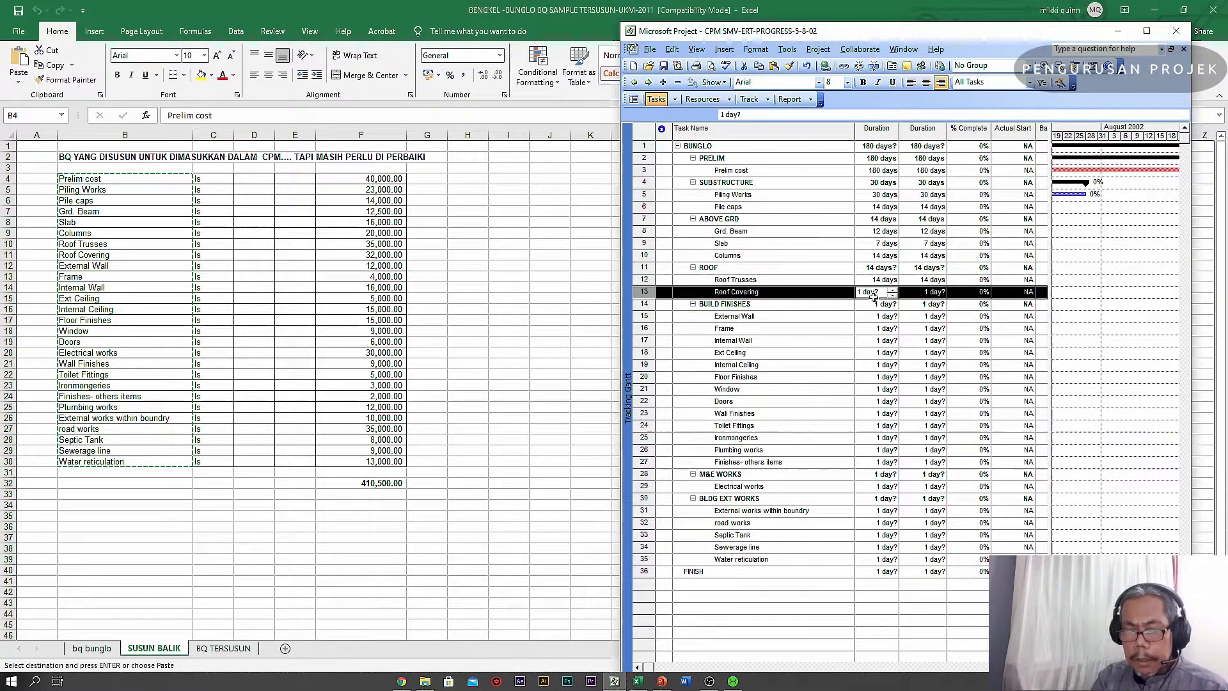
pyautogui.write('7')
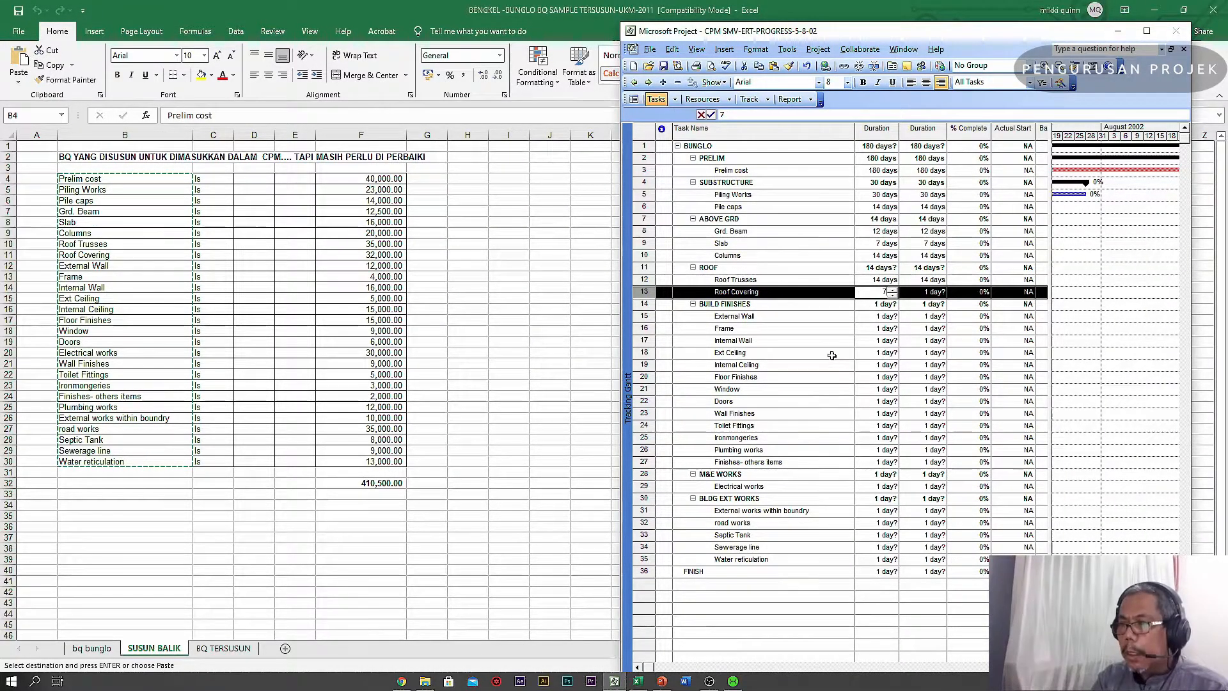
pyautogui.click(834, 350)
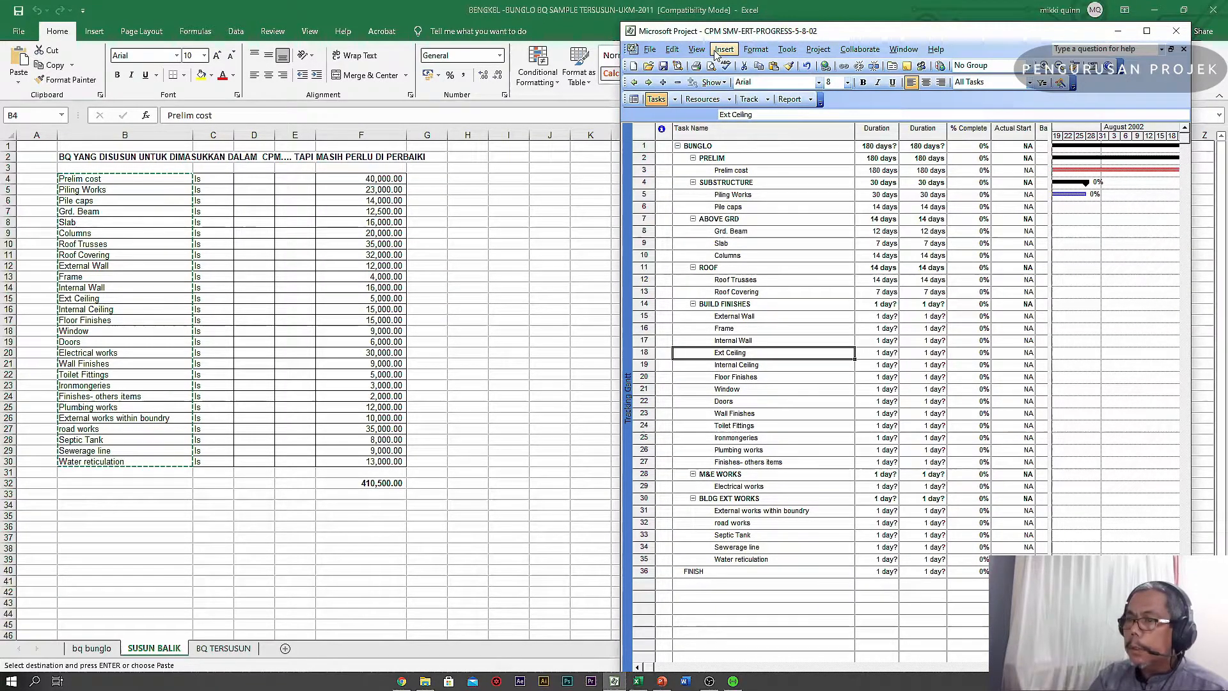
# - Set both the project's start date and status date to 28/2/2021 in the project information
pyautogui.click(817, 51)
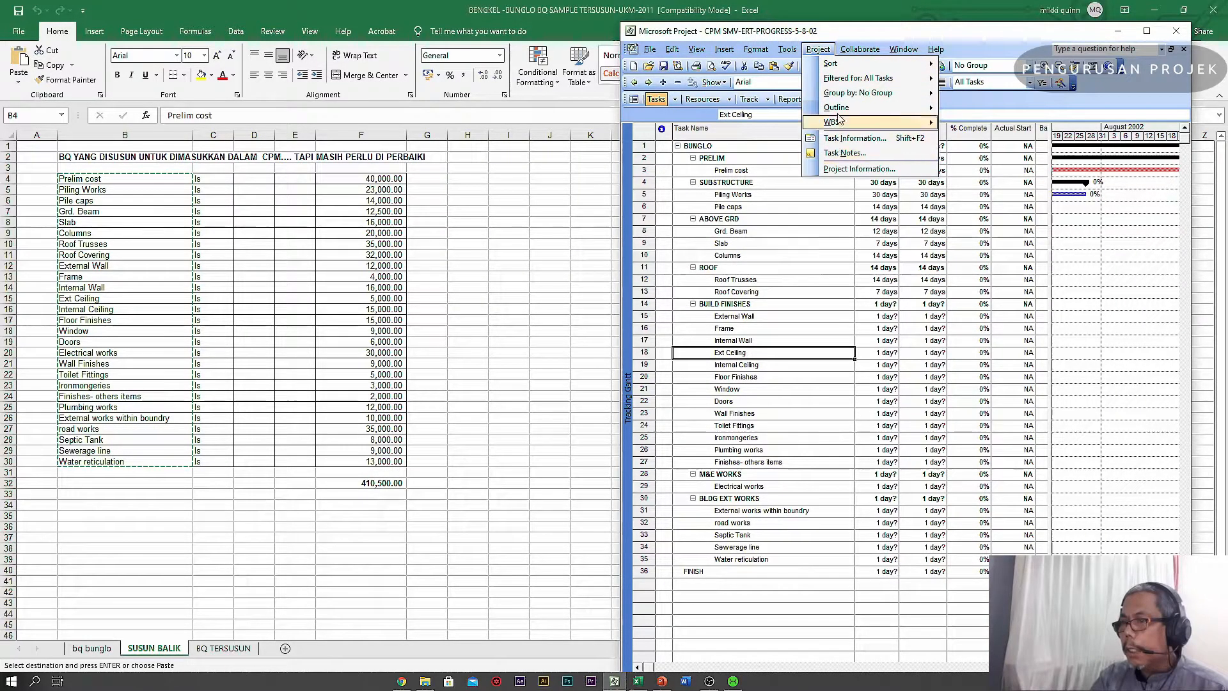
pyautogui.click(852, 169)
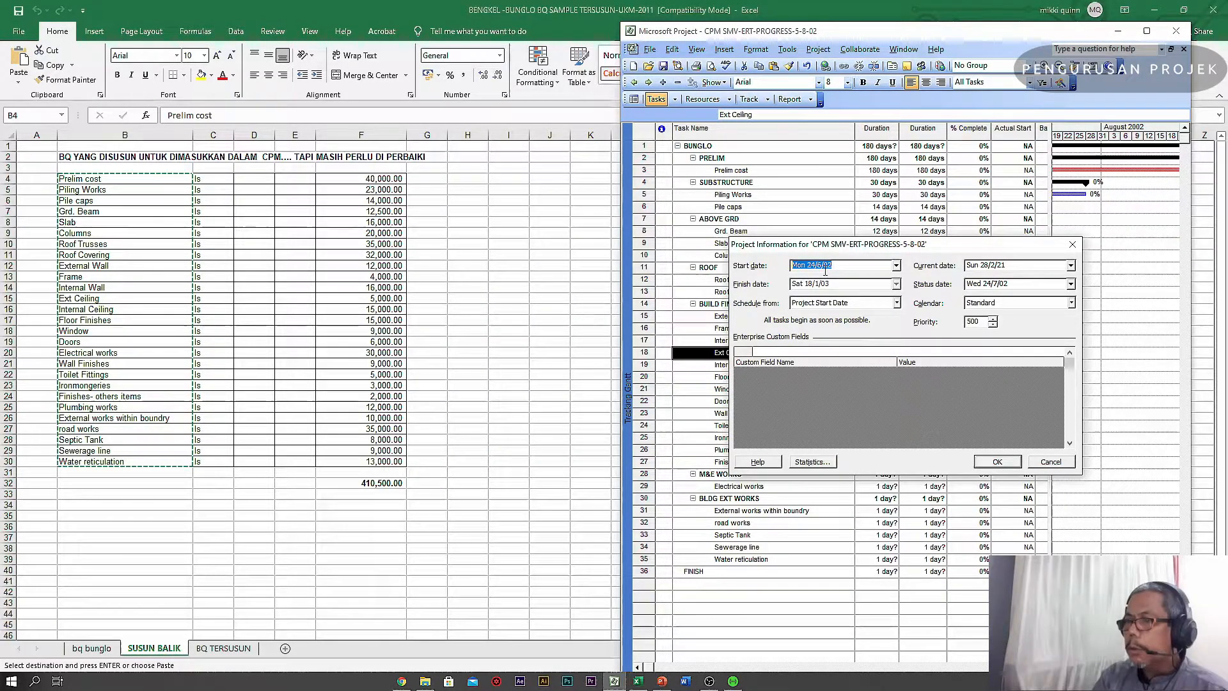
pyautogui.click(897, 266)
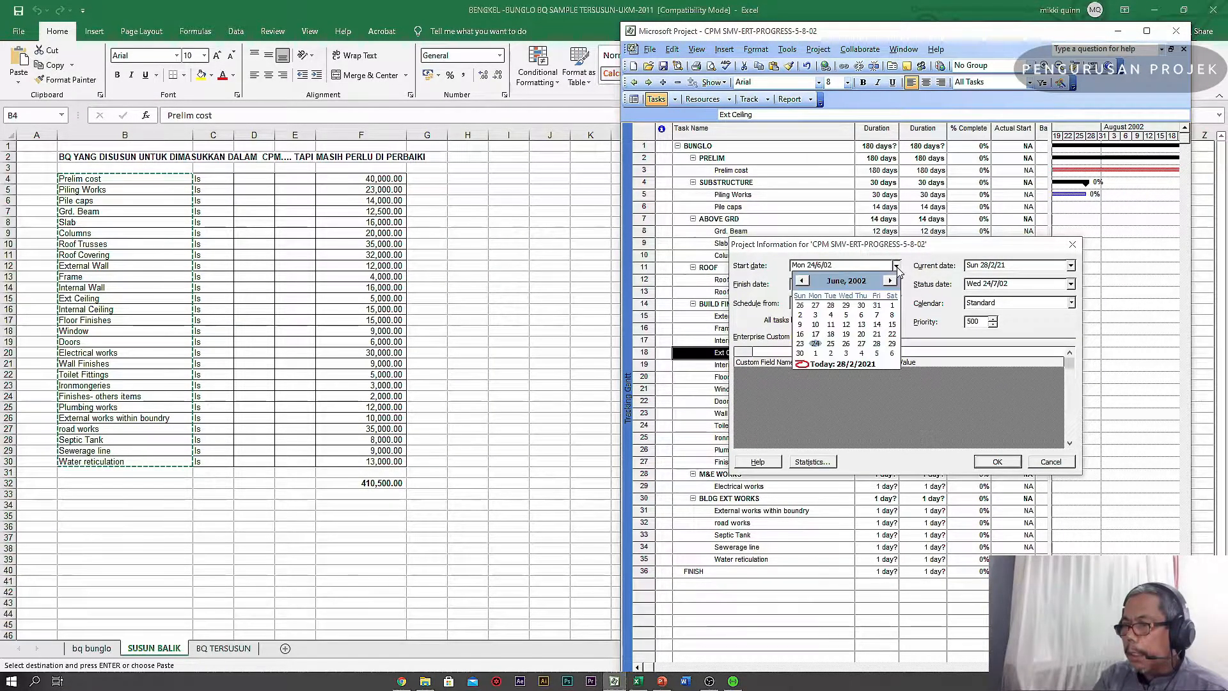
pyautogui.click(861, 364)
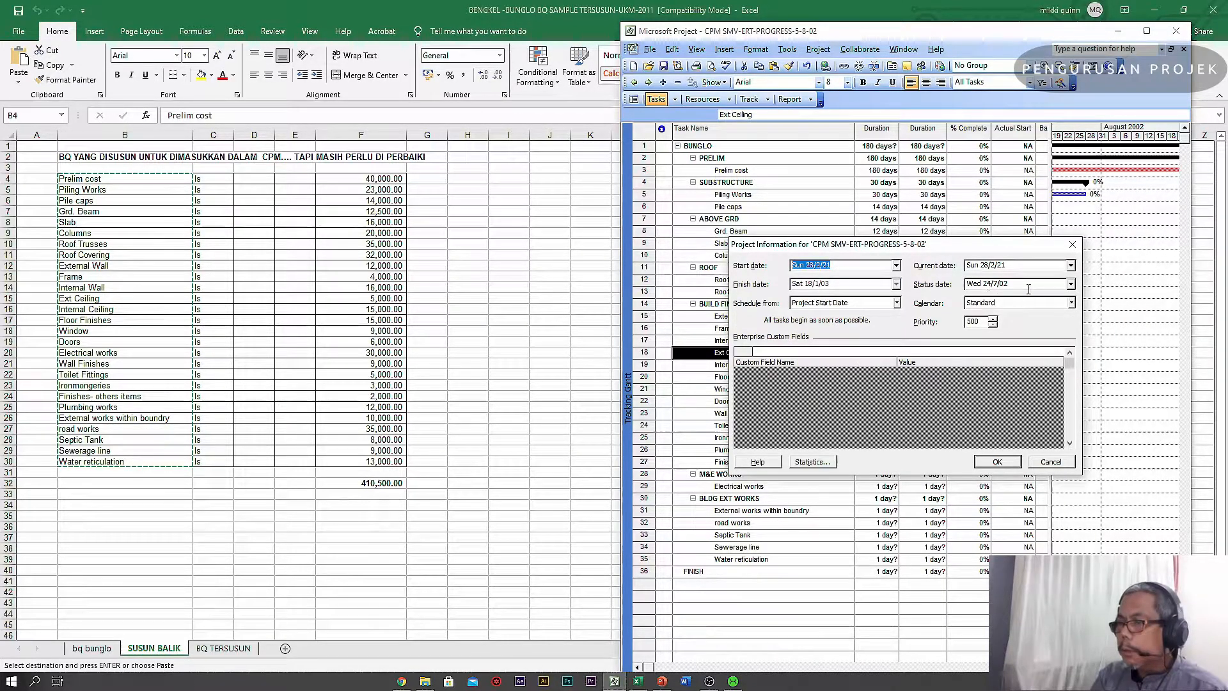
pyautogui.click(1071, 284)
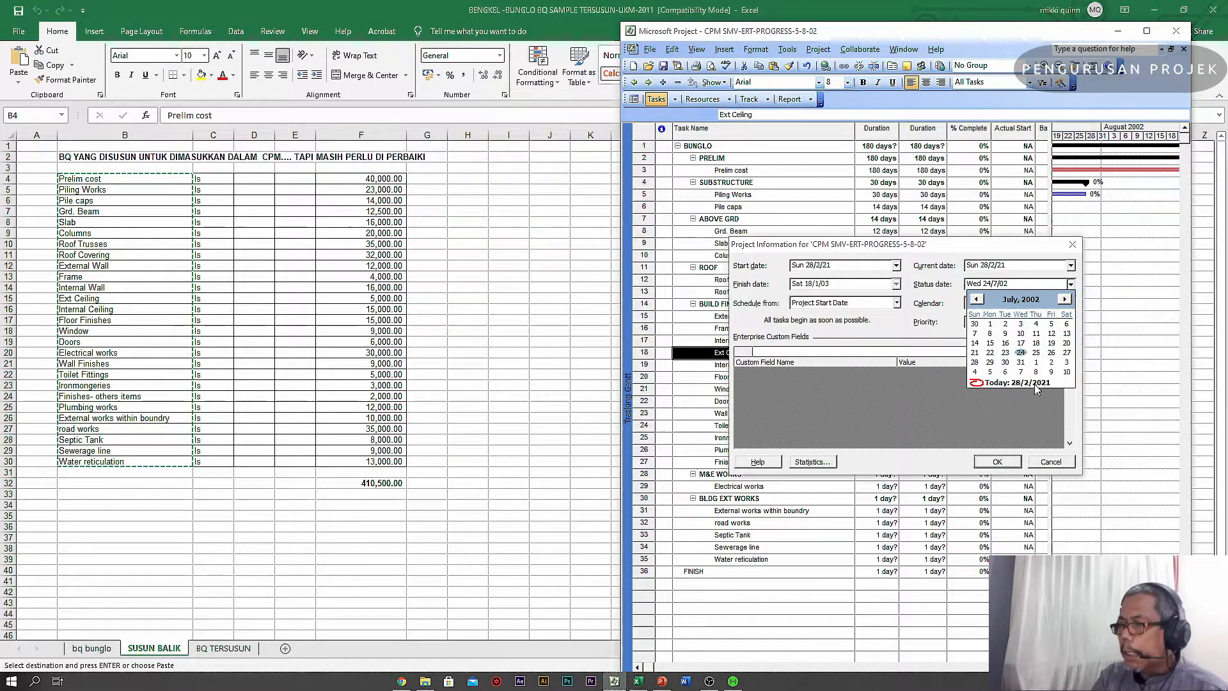
pyautogui.click(1017, 382)
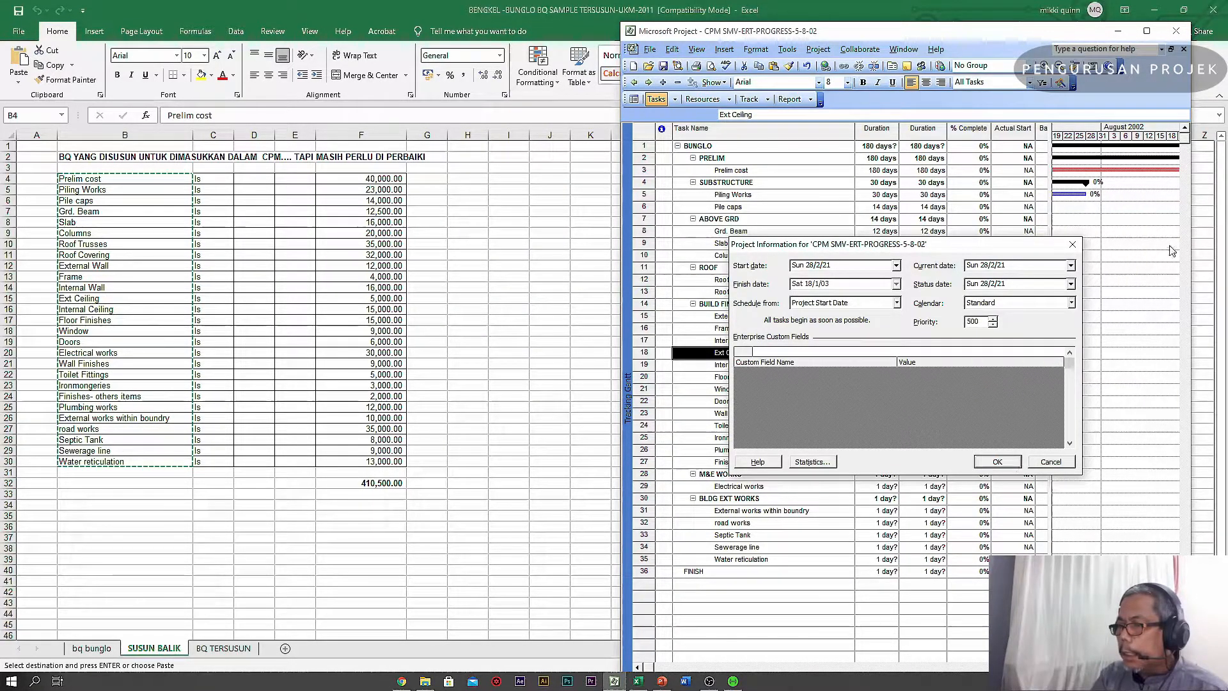
pyautogui.click(998, 462)
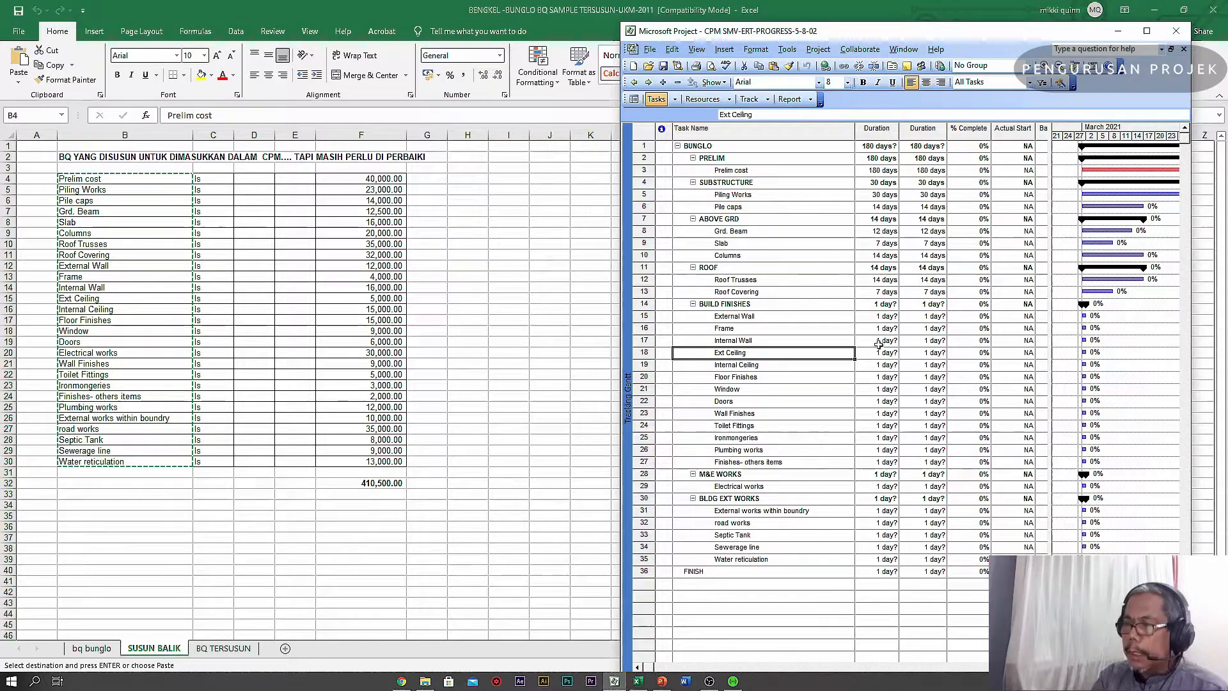
# - Set the BUILD FINISHES durations to 14 days for External Wall, 7 days for Frame and 14 days for Internal Wall
pyautogui.doubleClick(873, 318)
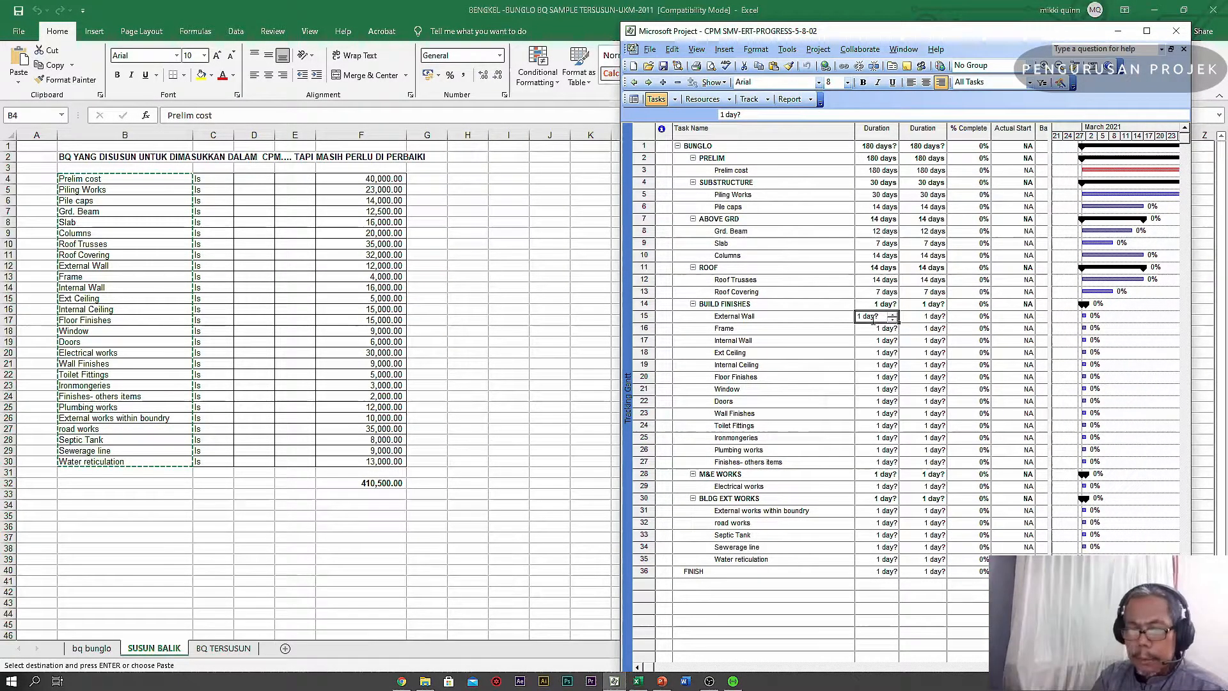
pyautogui.write('14')
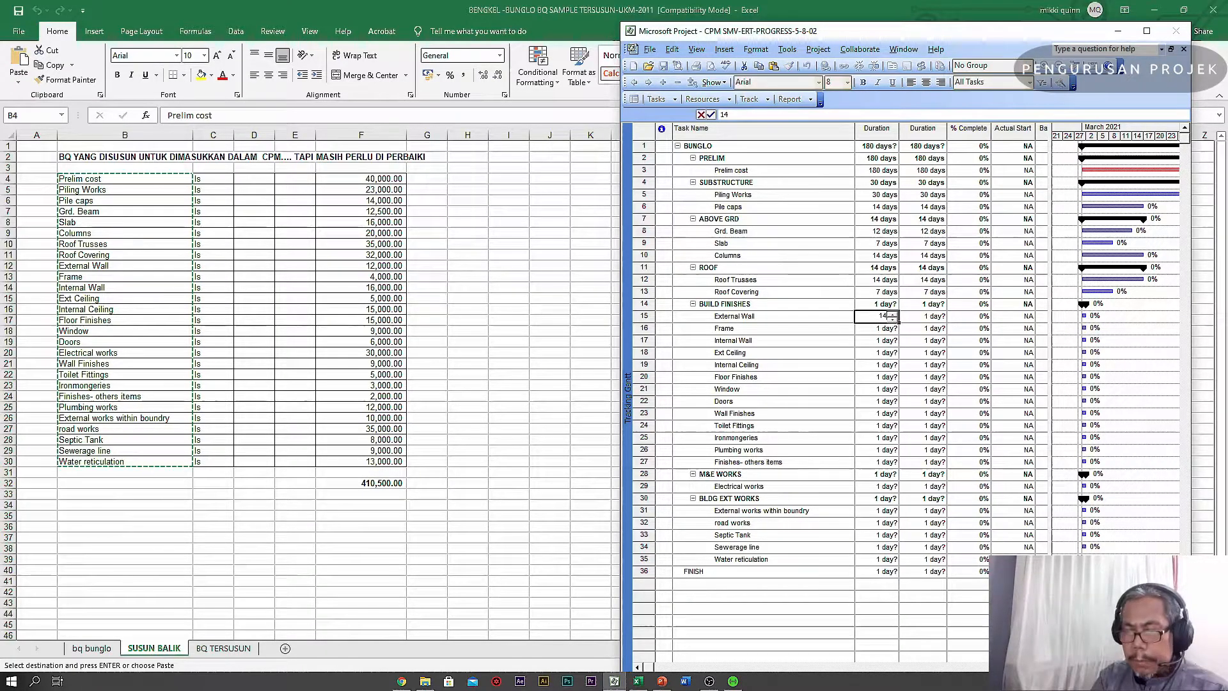
pyautogui.doubleClick(863, 329)
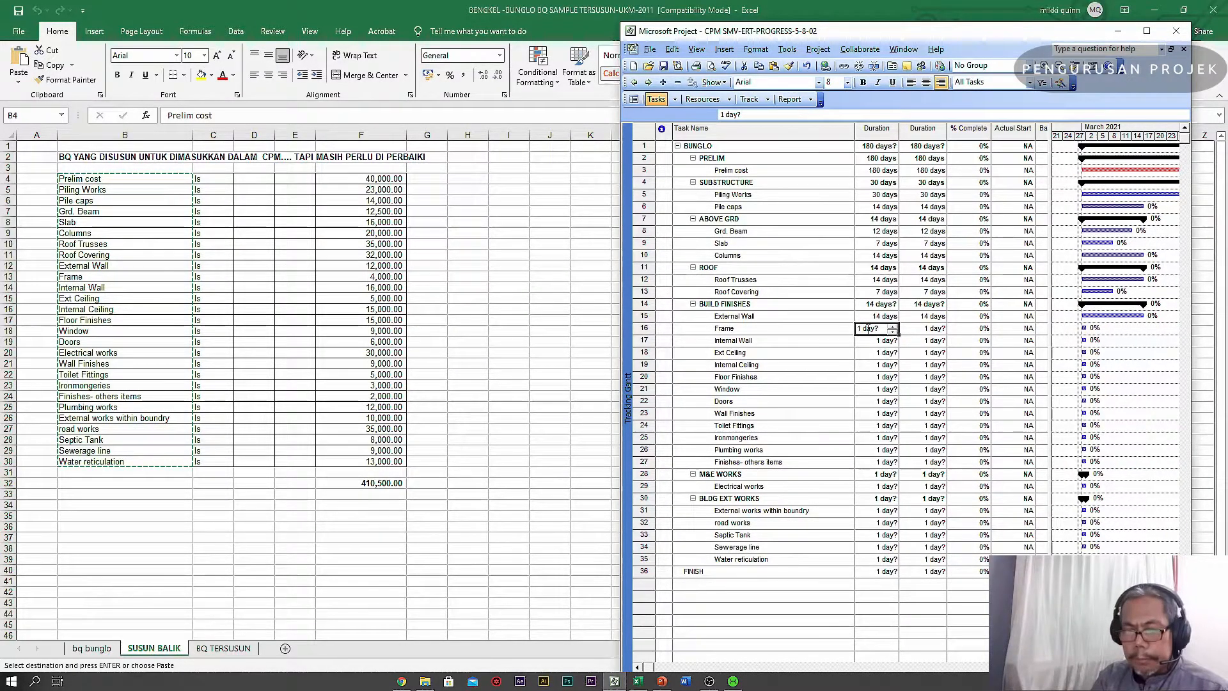
pyautogui.write('7')
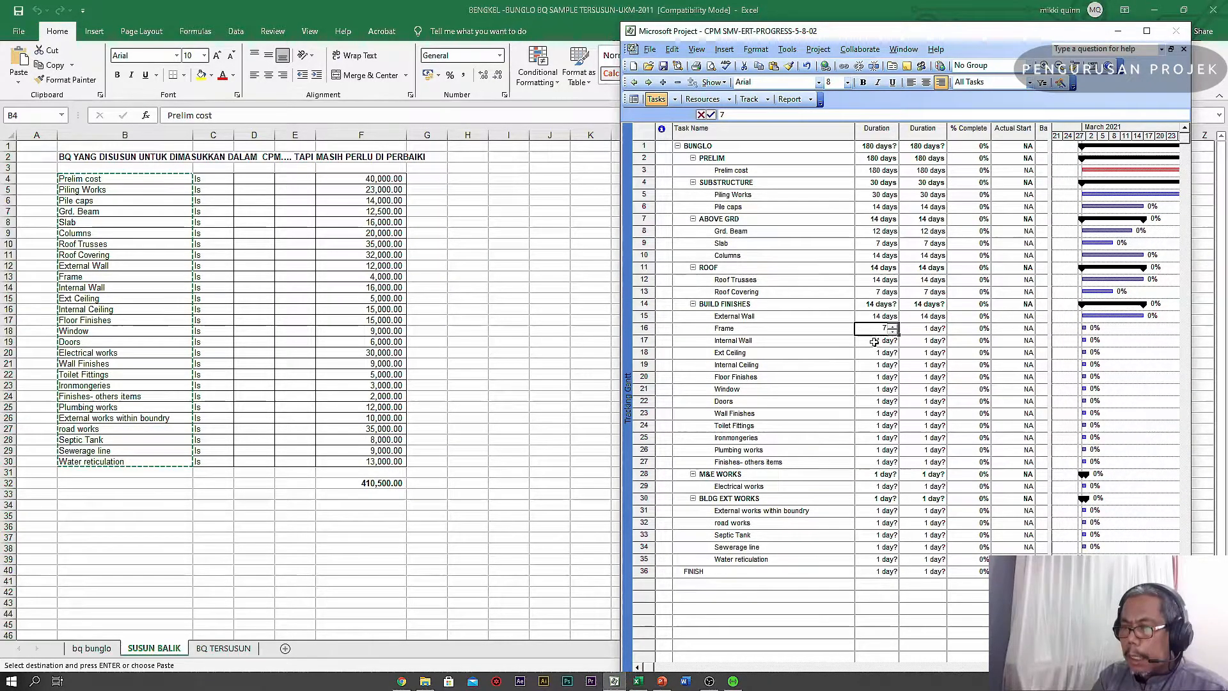
pyautogui.press('Return')
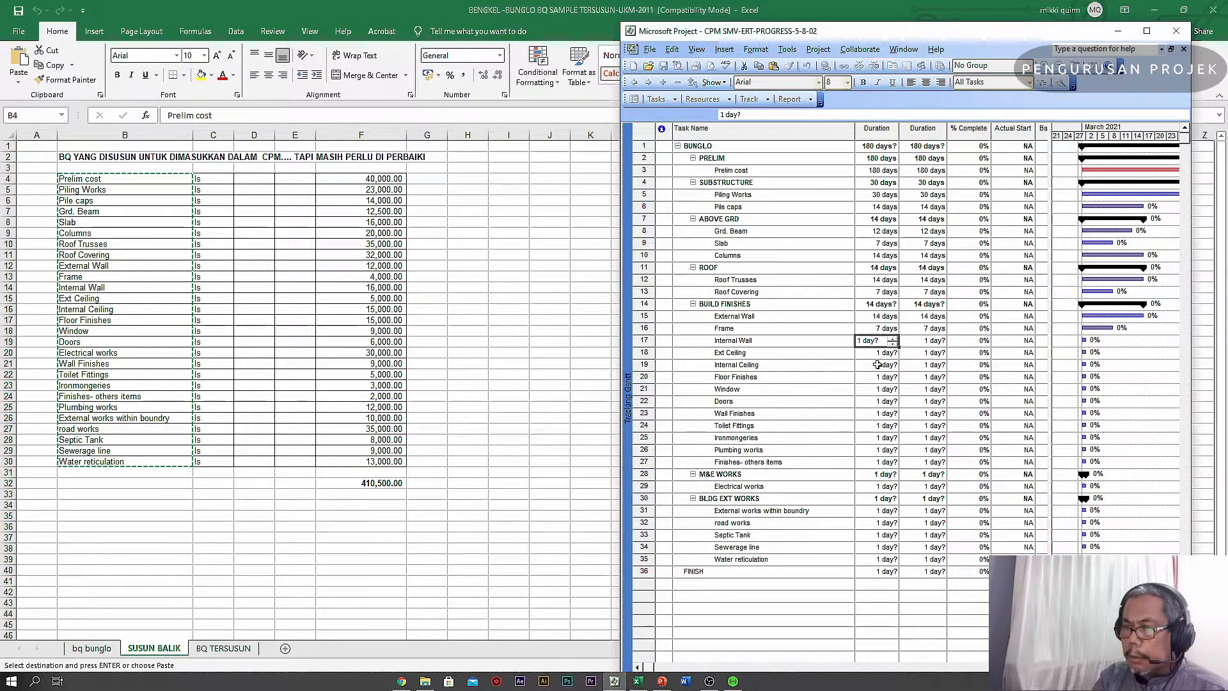
pyautogui.write('14')
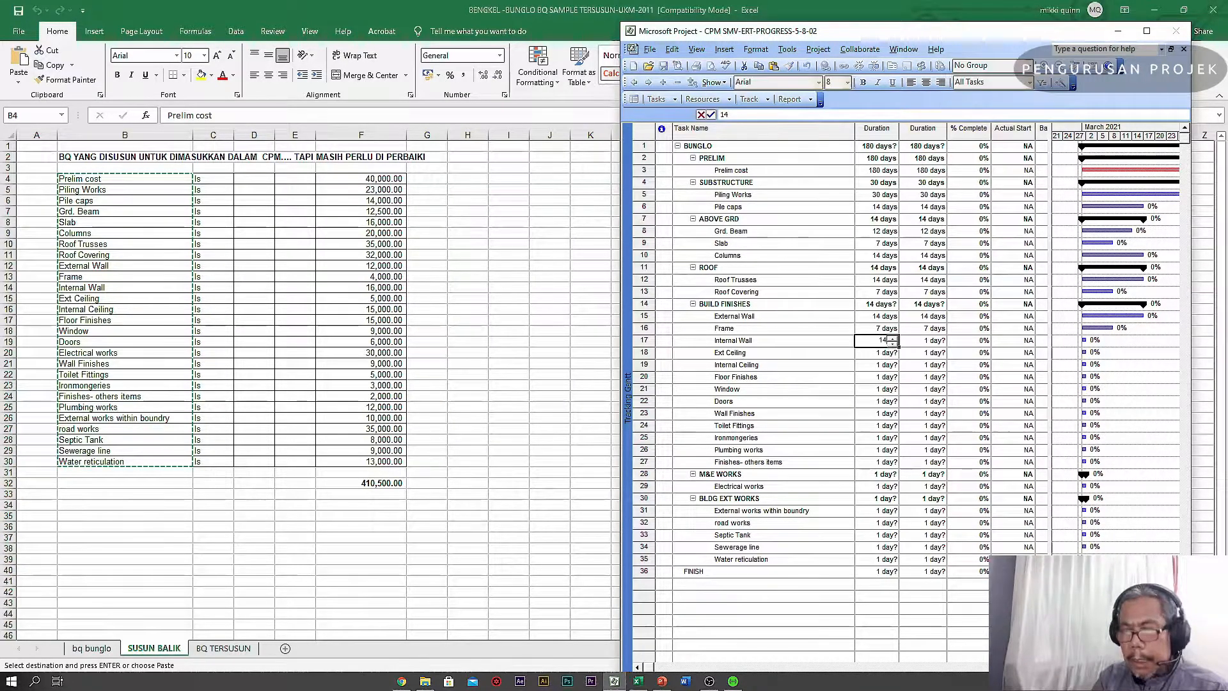
# - Set the ceiling durations to 7 days for Ext Ceiling and 14 days for Internal Ceiling
pyautogui.click(874, 353)
pyautogui.write('14')
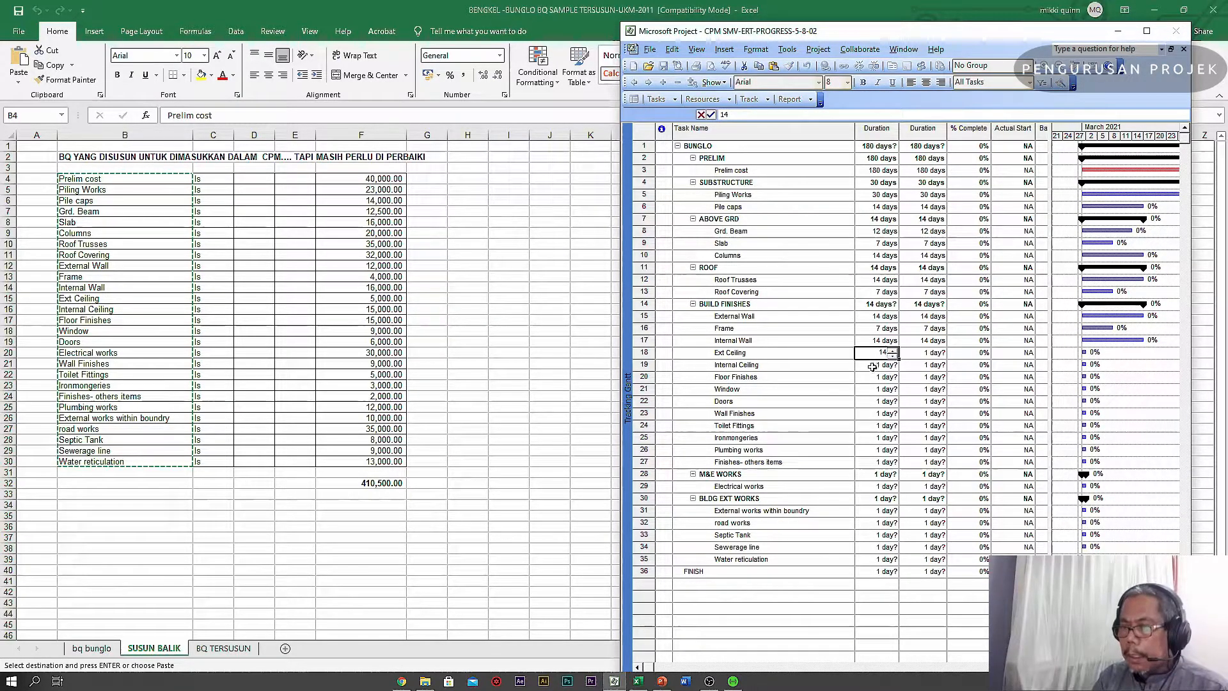
pyautogui.press('BackSpace')
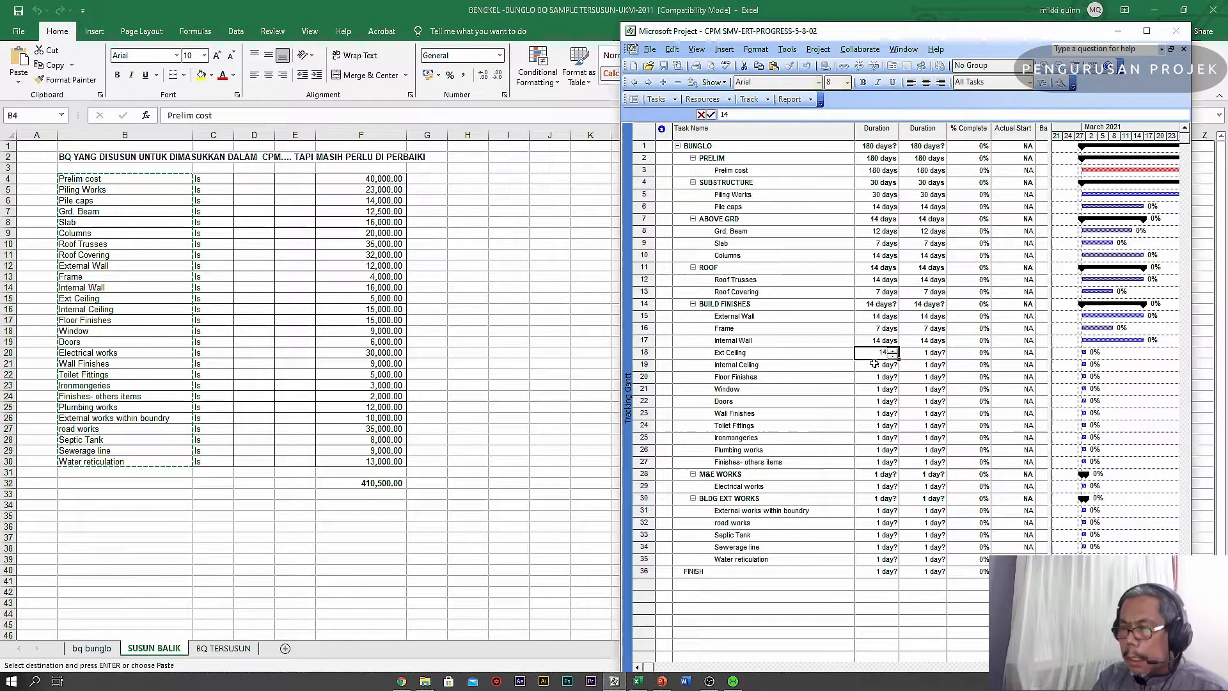
pyautogui.press('BackSpace')
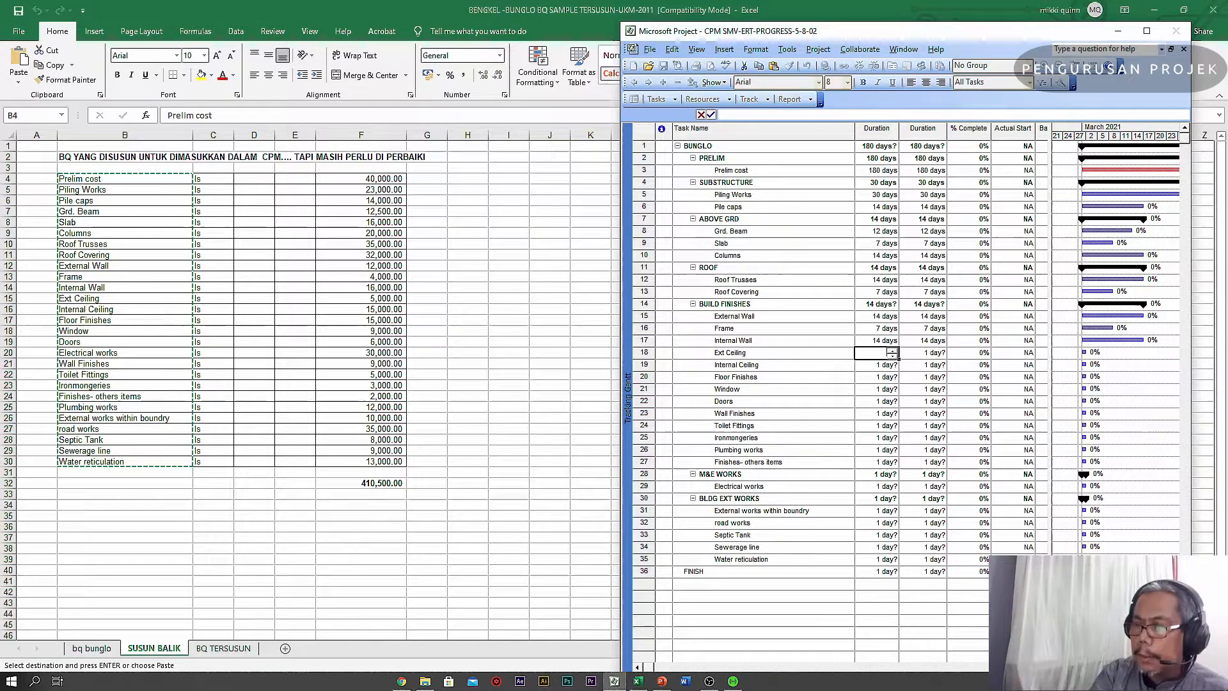
pyautogui.click(874, 366)
pyautogui.write('14')
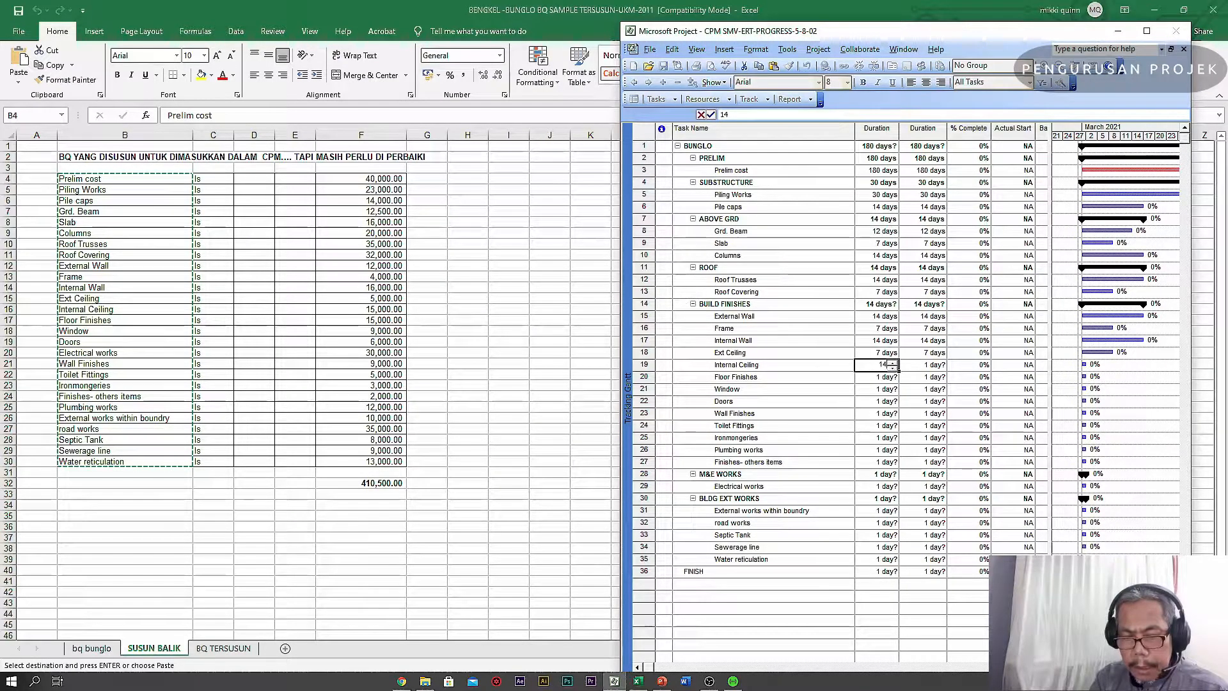
# - Set the durations to 12 days for Floor Finishes, 12 days for Window and 7 days for Doors
pyautogui.click(875, 377)
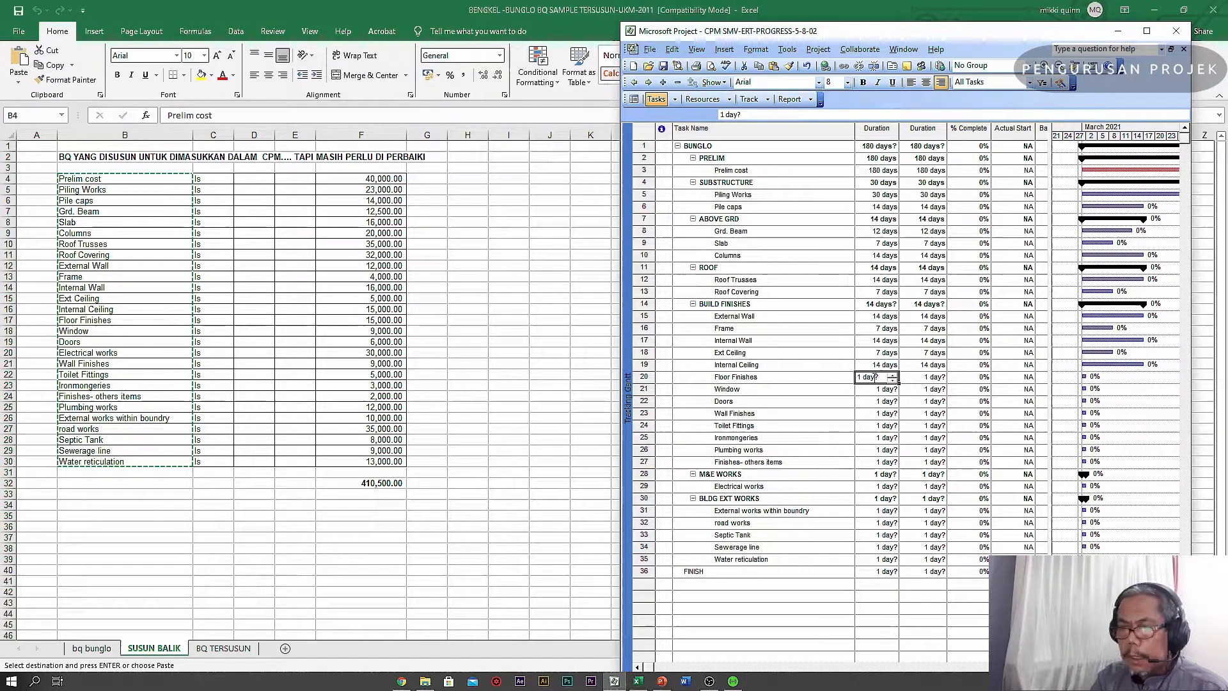
pyautogui.write('12')
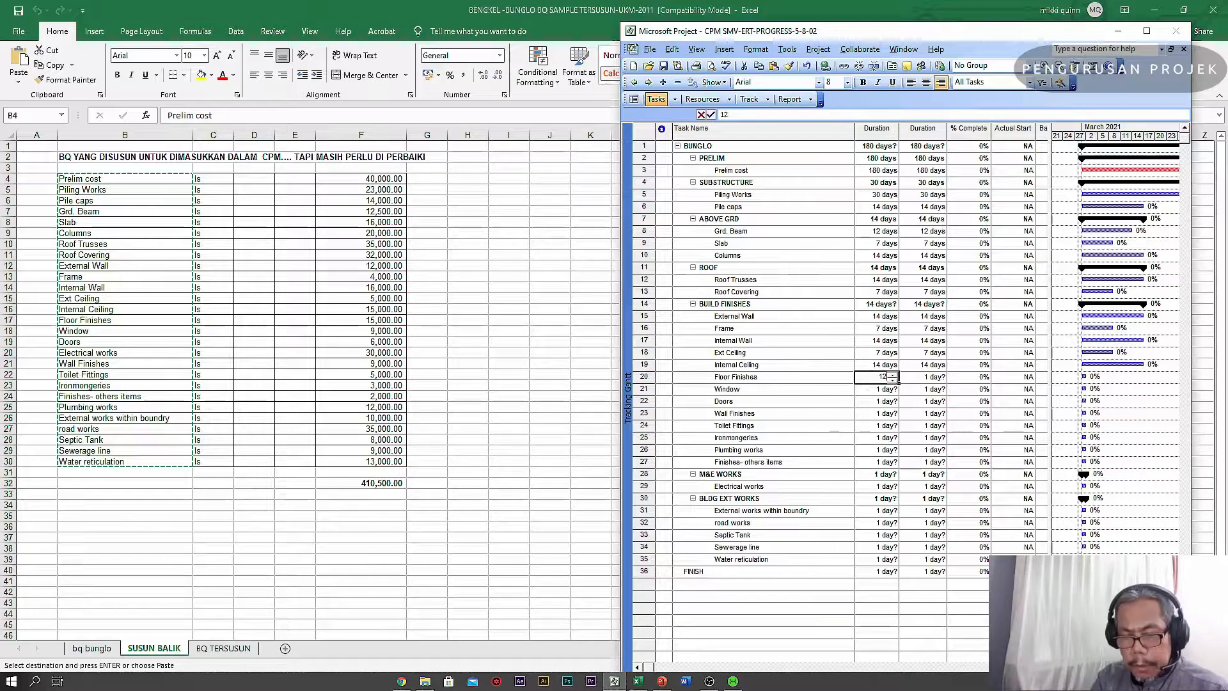
pyautogui.click(877, 388)
pyautogui.write('12')
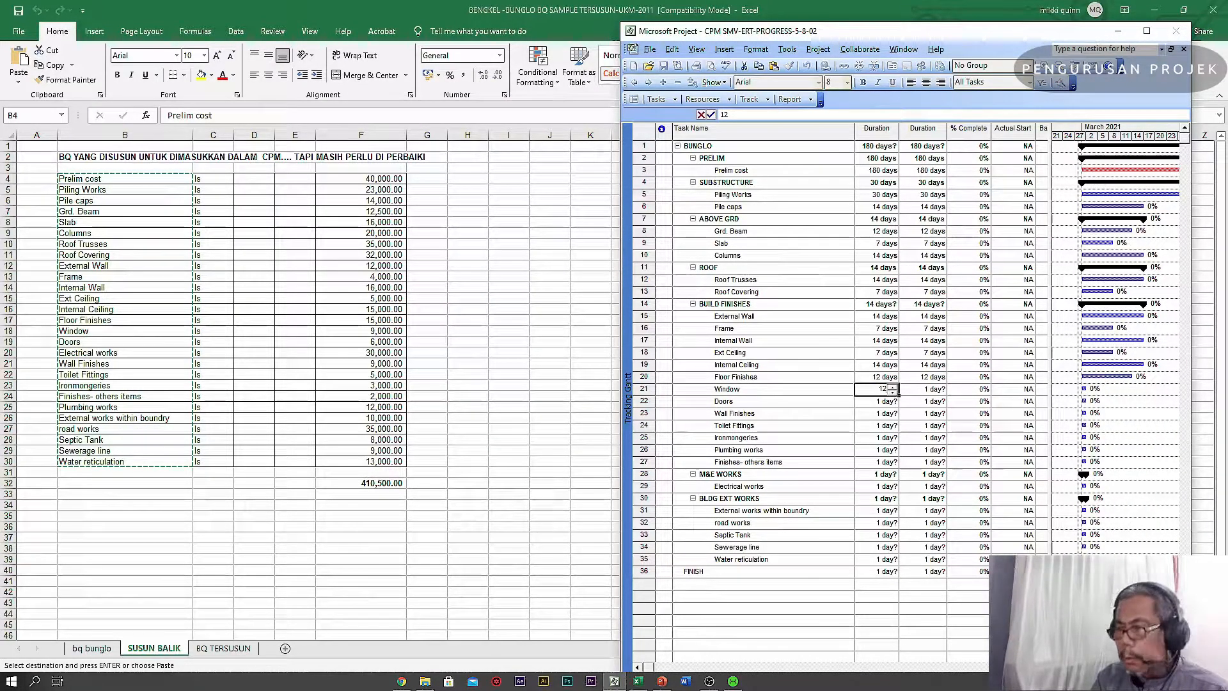
pyautogui.click(877, 401)
pyautogui.write('7')
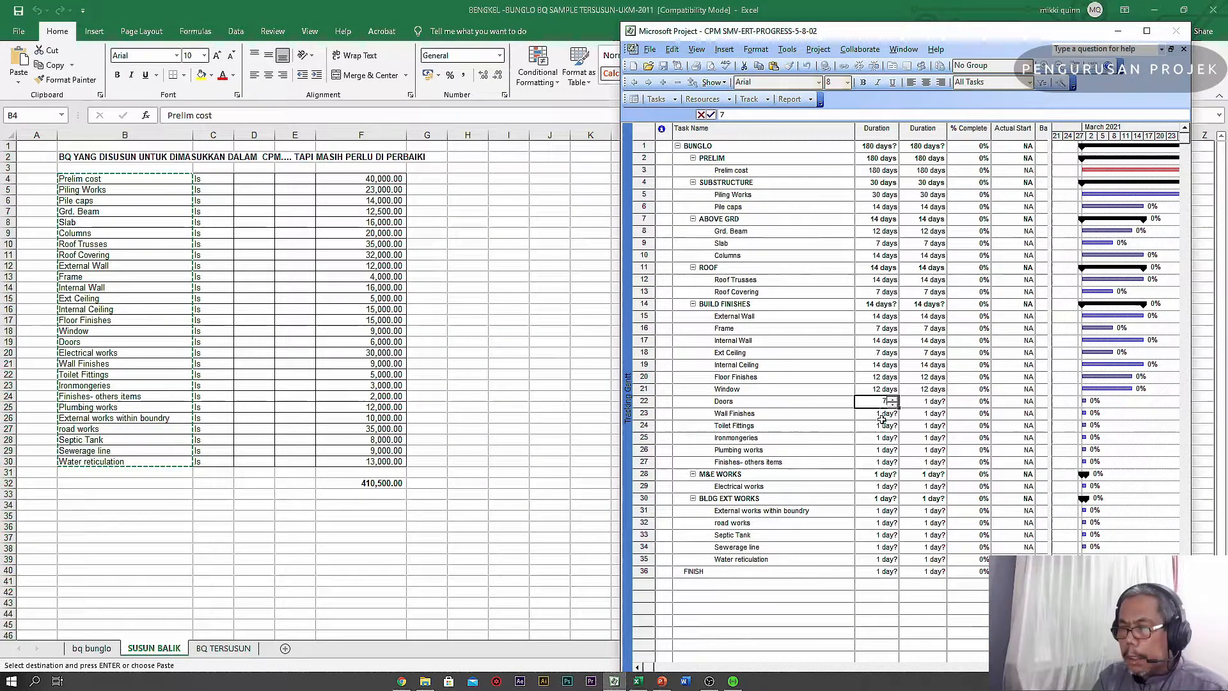
# - Set the durations of Wall Finishes and Toilet Fittings to 7 days each, dismissing the Planning Wizard tip
pyautogui.click(873, 413)
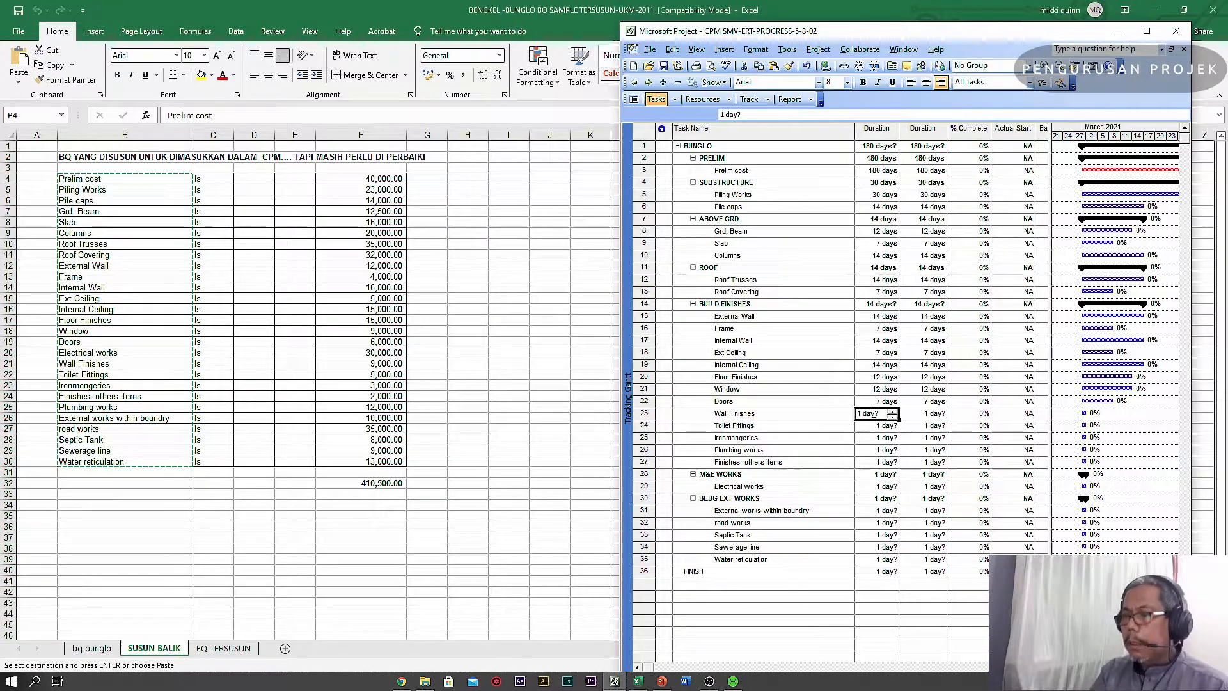
pyautogui.write('7')
pyautogui.click(876, 426)
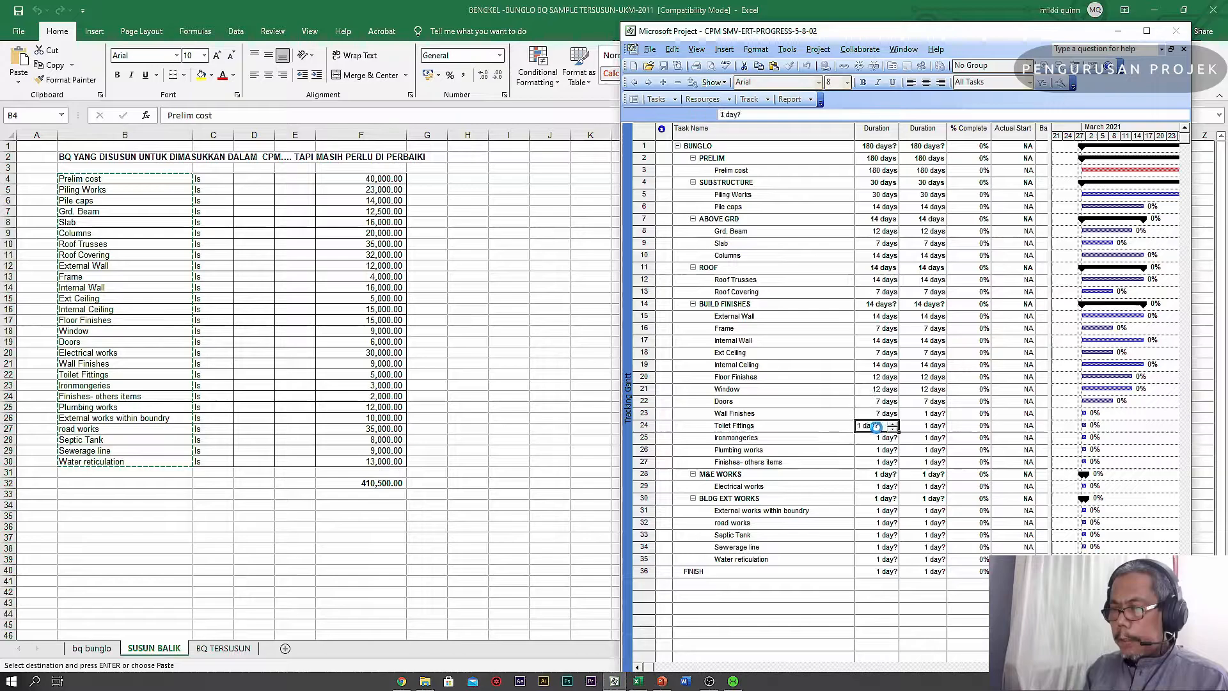
pyautogui.write('7')
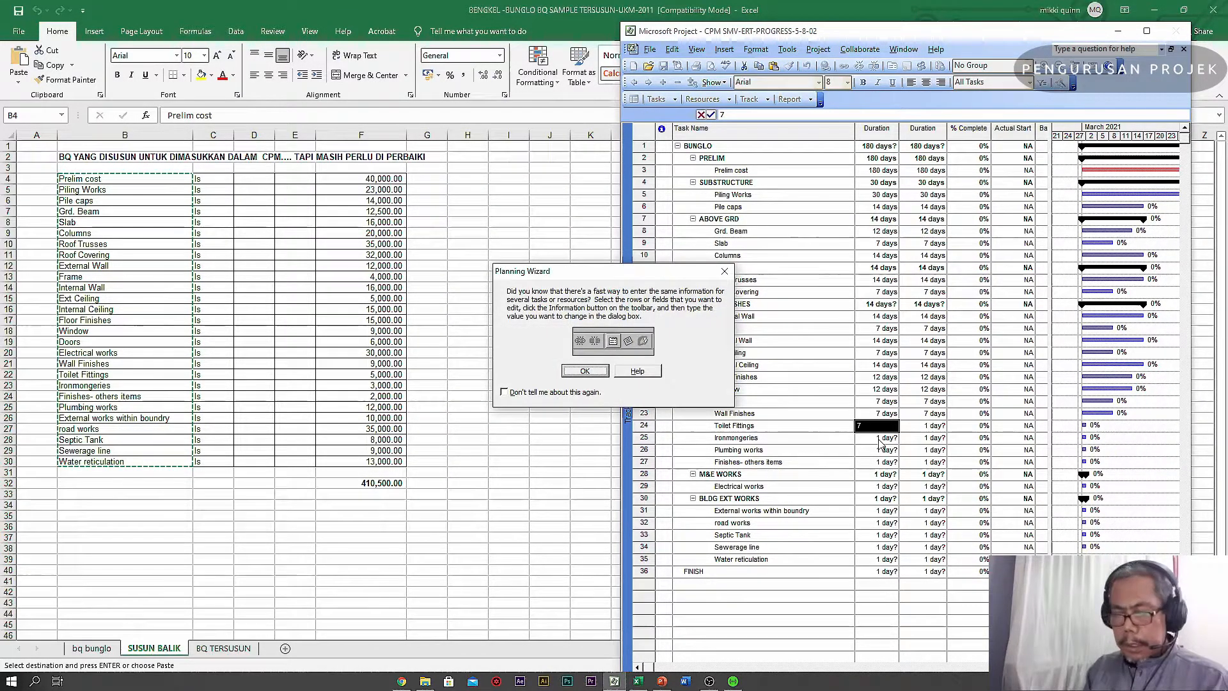
pyautogui.click(585, 371)
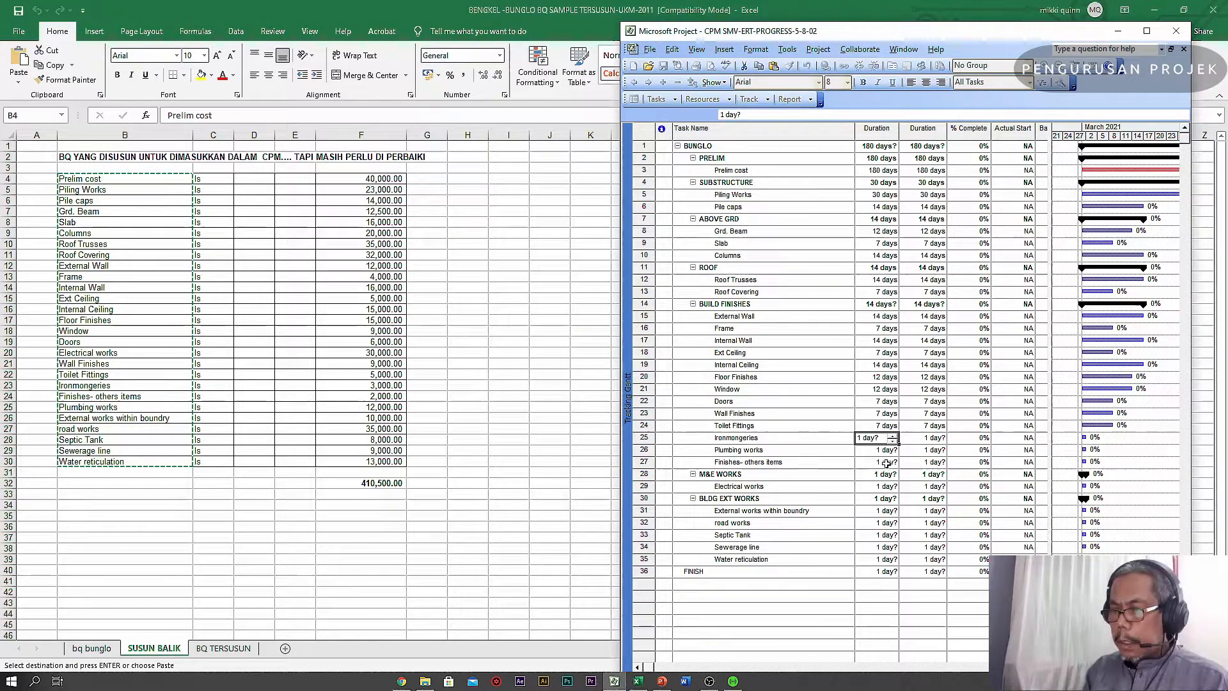
# - Set the durations to 7 days for Ironmongeries and 12 days for Plumbing works
pyautogui.write('7')
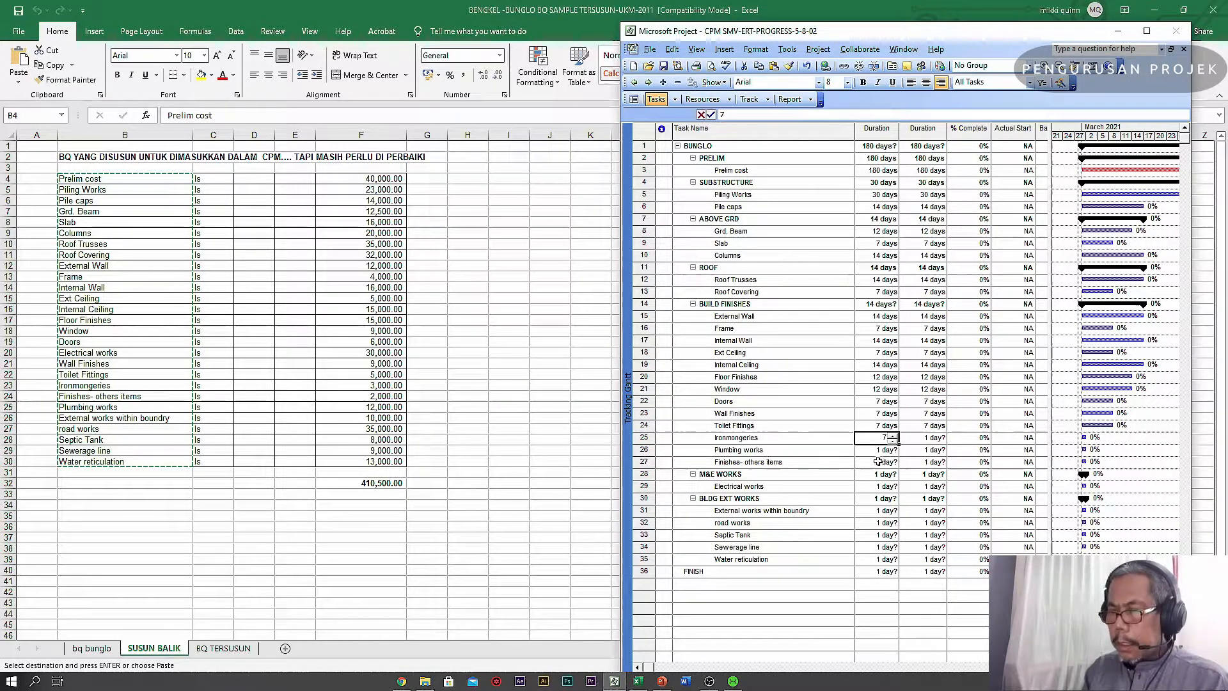
pyautogui.press('Return')
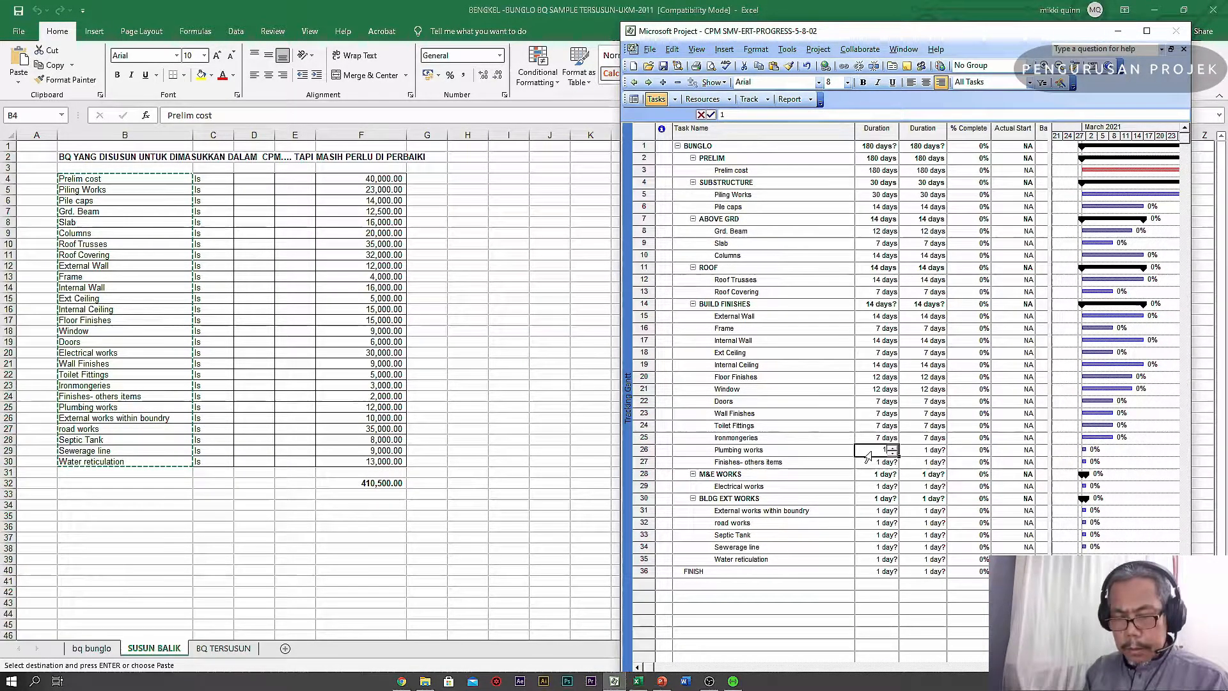
pyautogui.write('12')
pyautogui.press('Return')
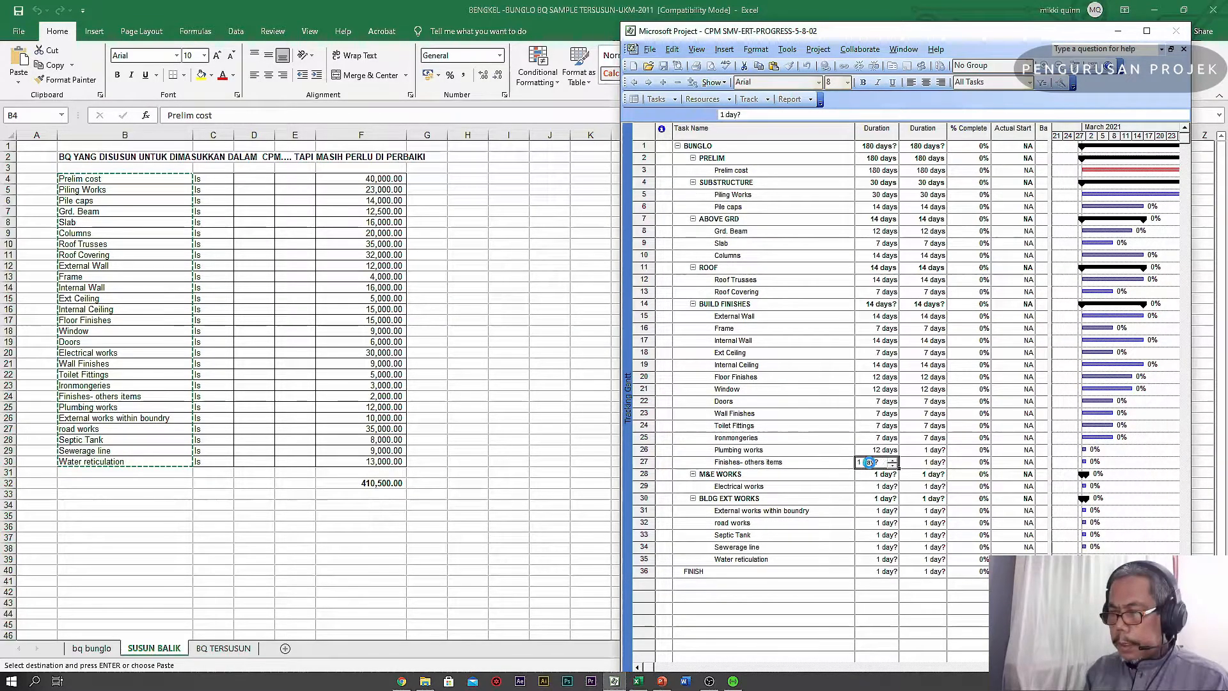
# - Set the durations to 14 days for Finishes- others items and 30 days for Electrical works
pyautogui.write('1')
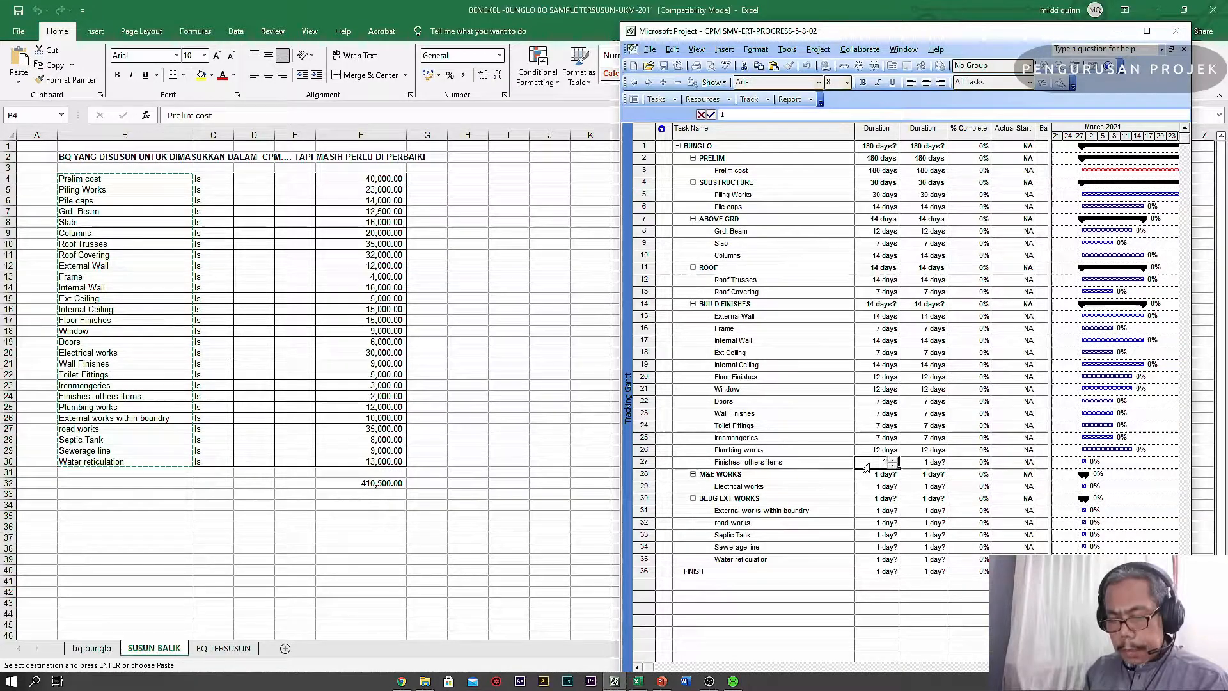
pyautogui.write('4')
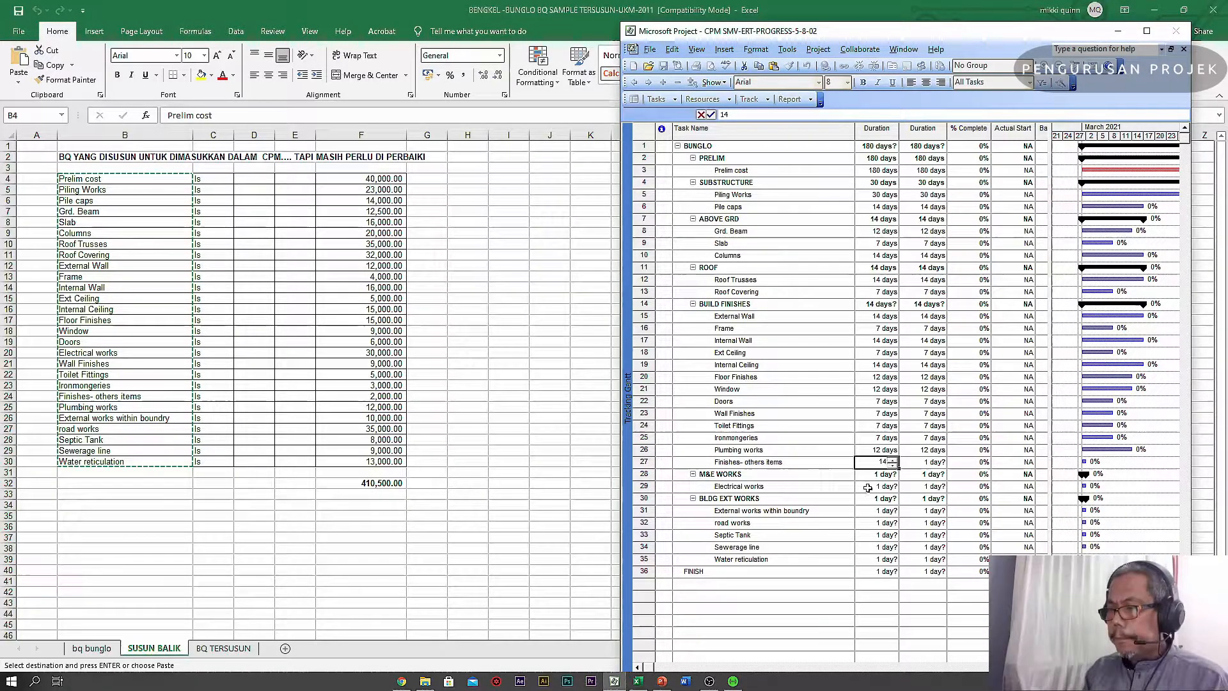
pyautogui.click(868, 487)
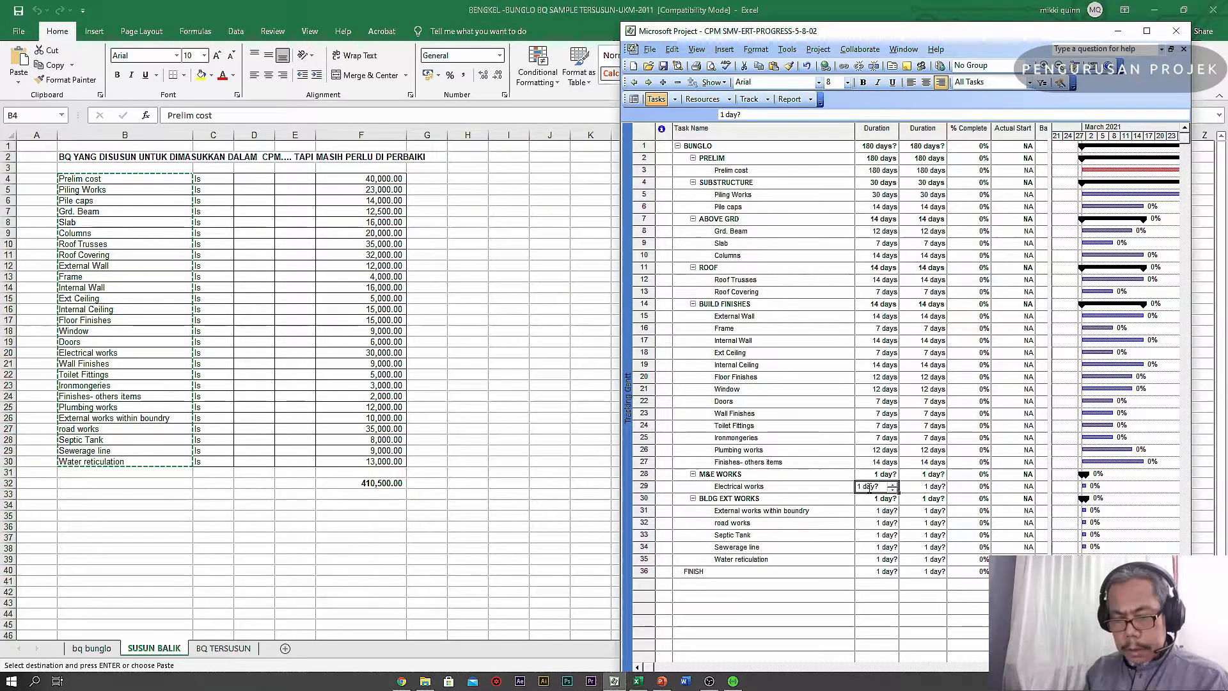
pyautogui.write('30')
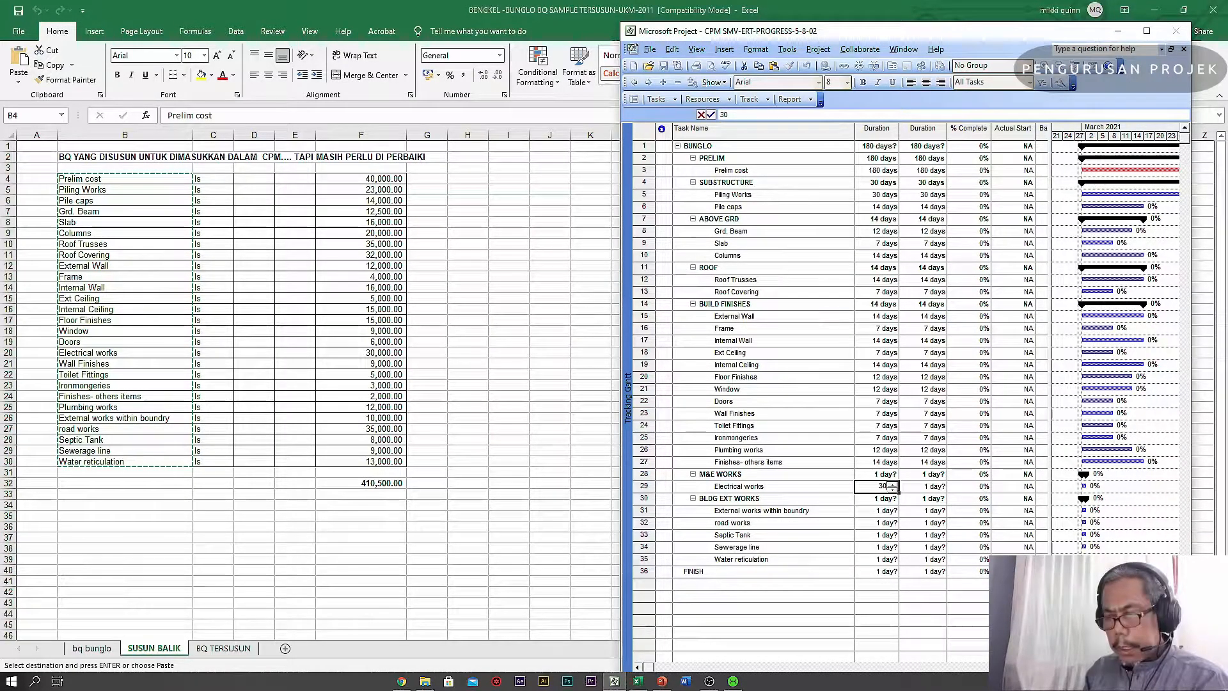
# - Set the durations to 12 days for External works within boundry and 7 days for road works
pyautogui.click(874, 510)
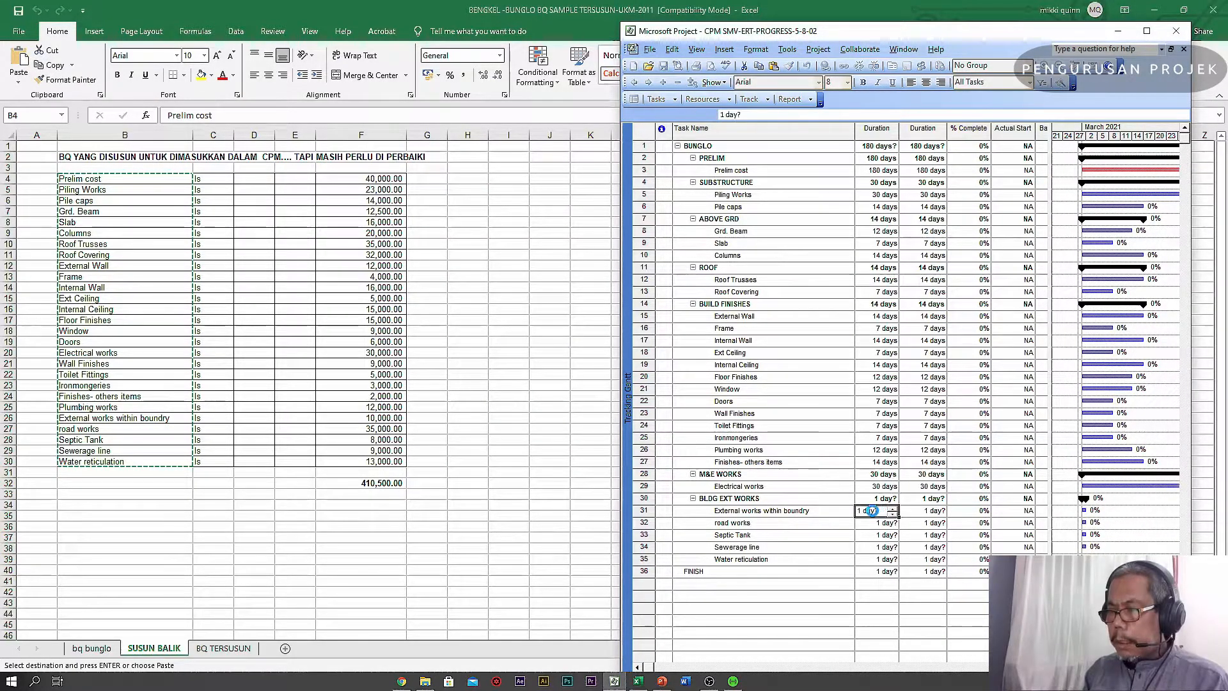
pyautogui.write('12')
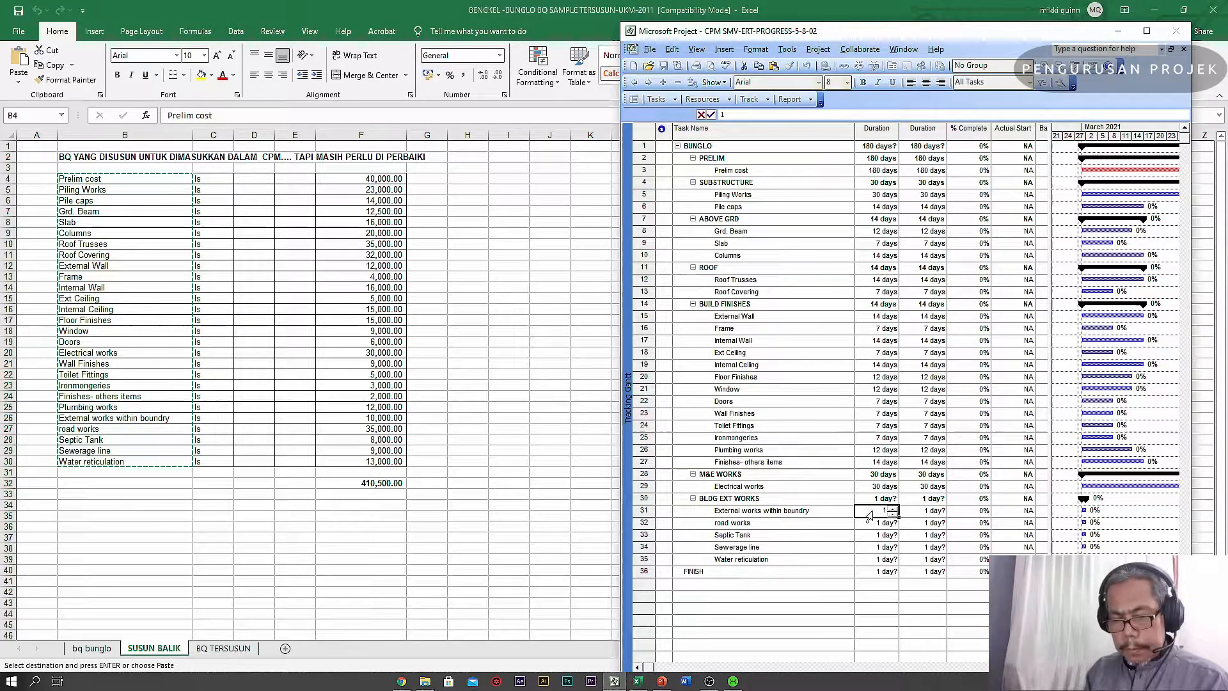
pyautogui.click(872, 523)
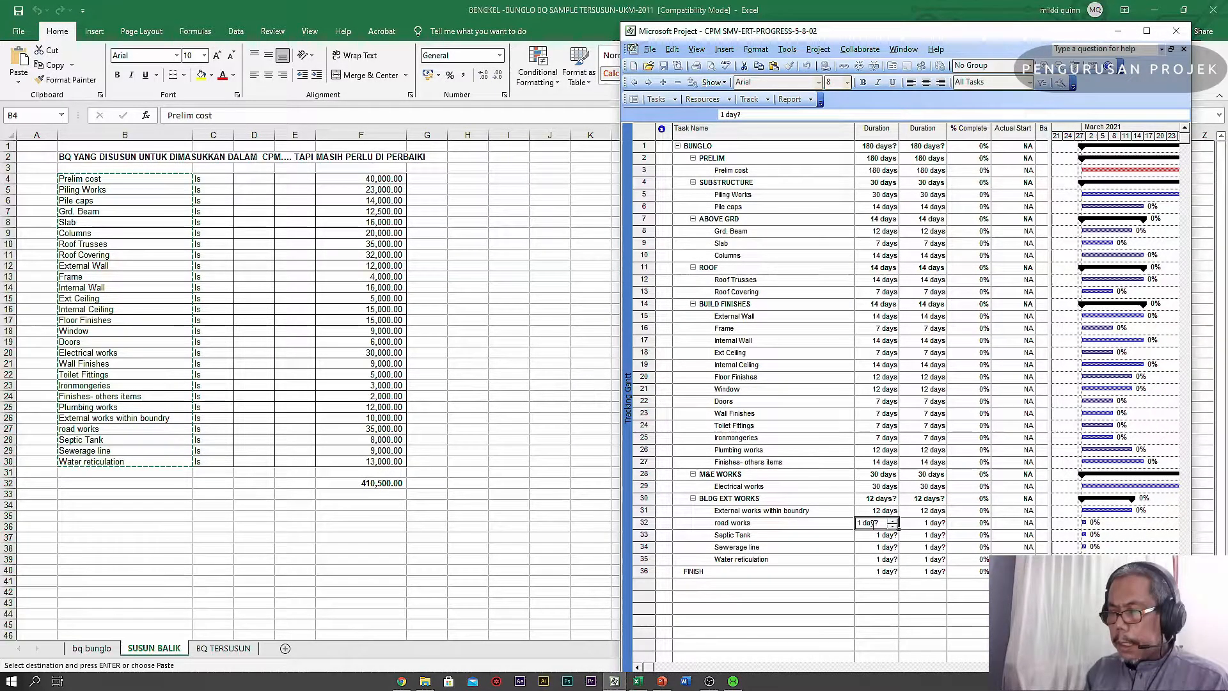
pyautogui.write('7')
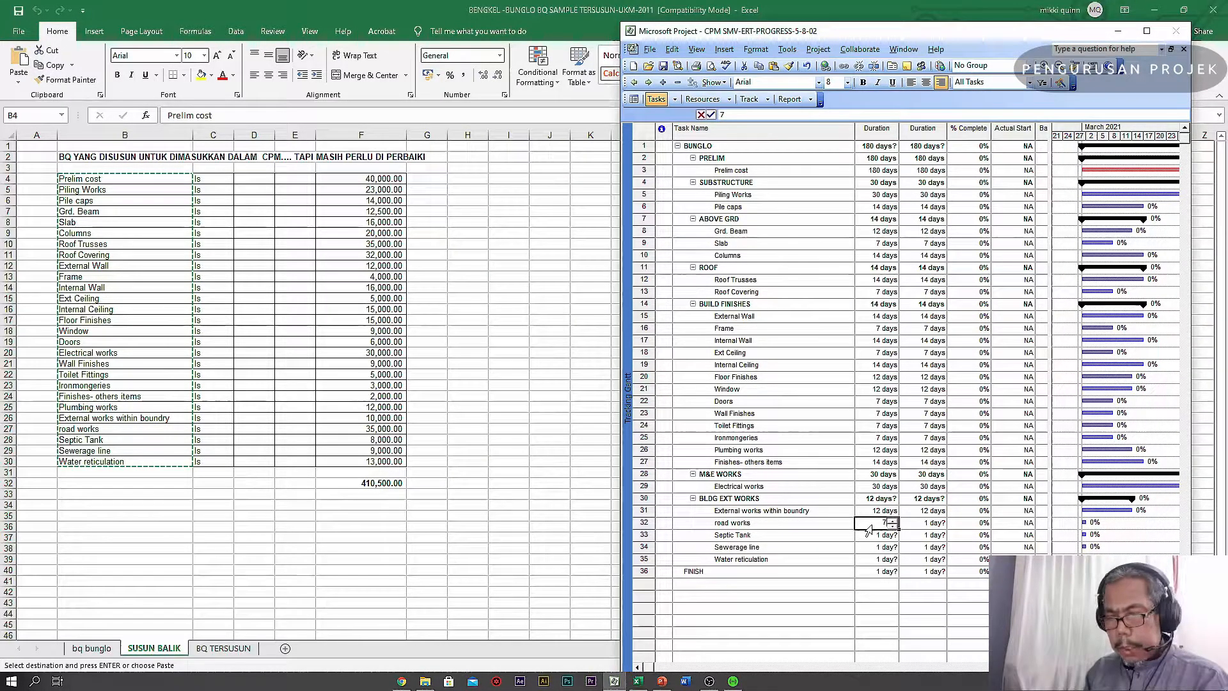
# - Set the durations to 14 days each for Septic Tank and Sewerage line, and 21 days for Water reticulation
pyautogui.click(876, 536)
pyautogui.write('14')
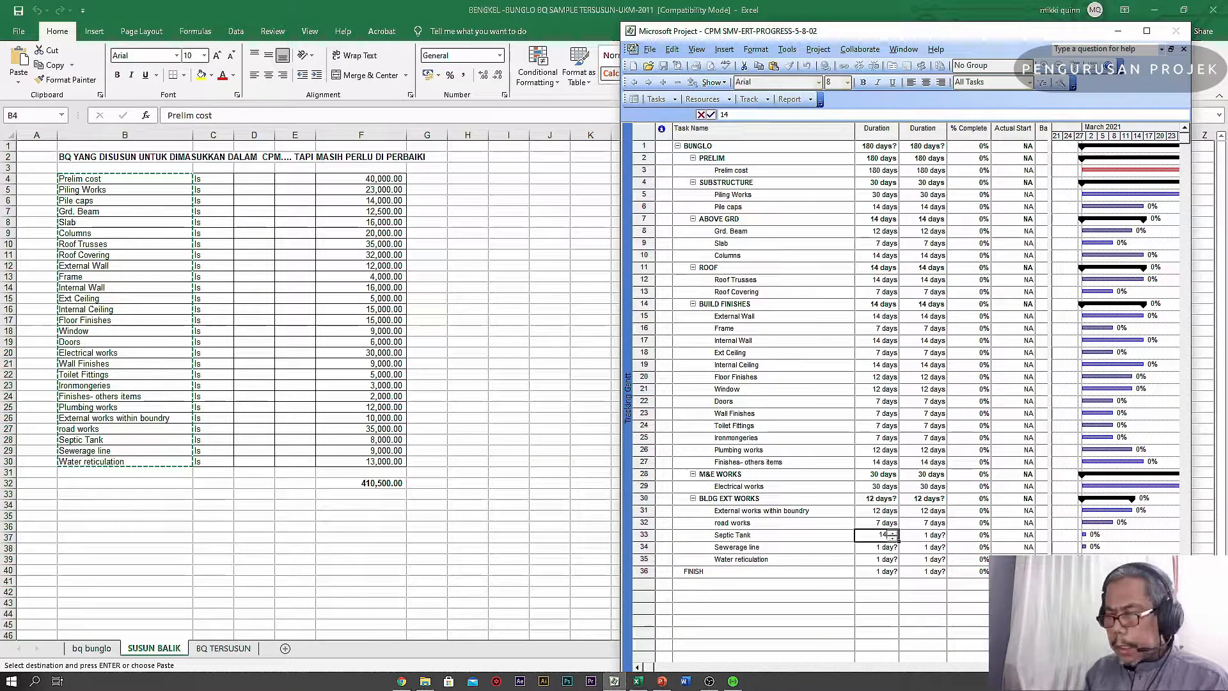
pyautogui.click(877, 547)
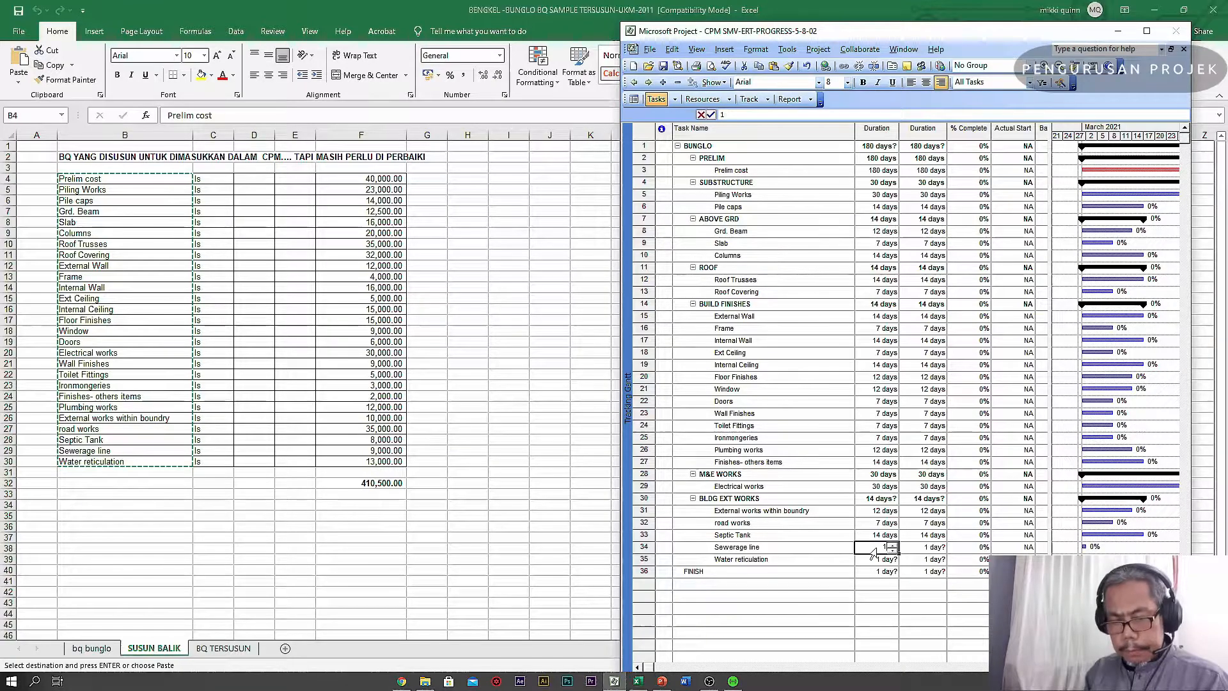
pyautogui.write('14')
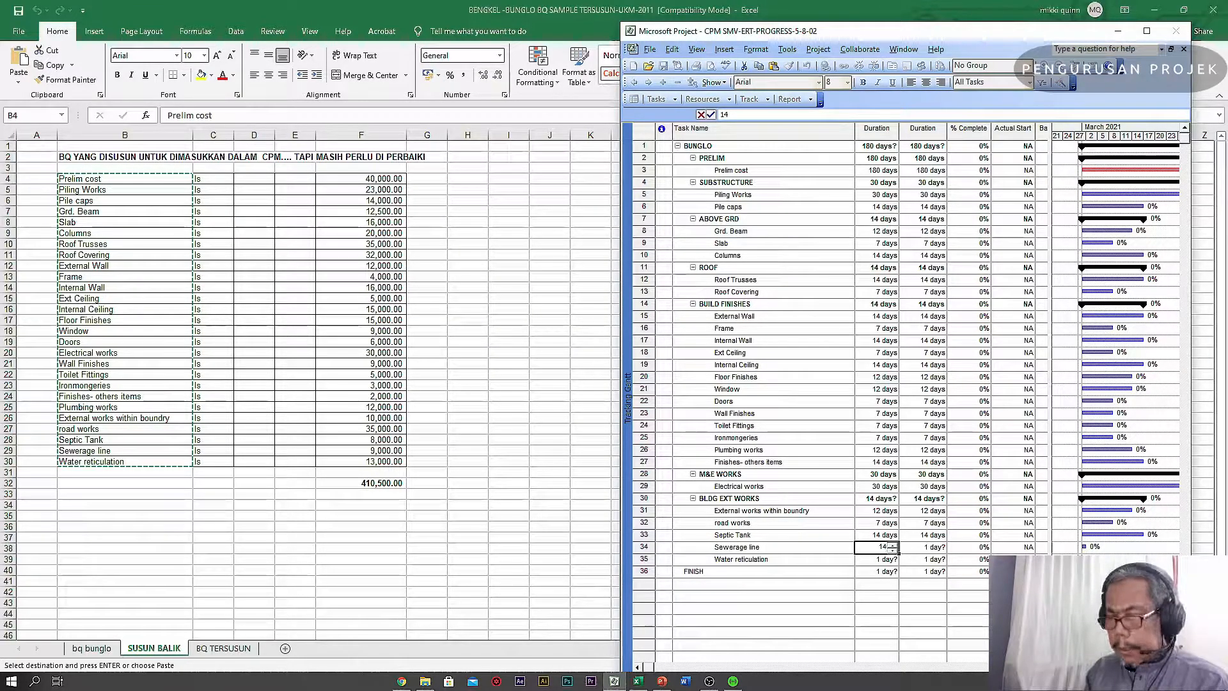
pyautogui.click(880, 560)
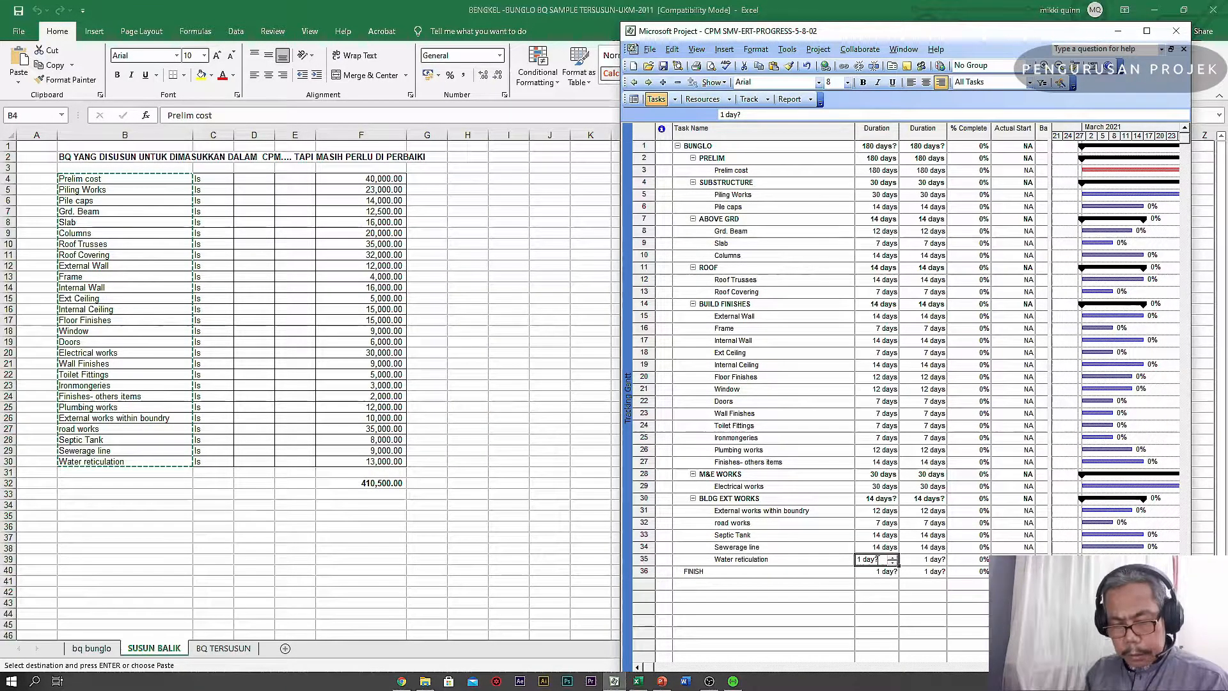
pyautogui.write('21')
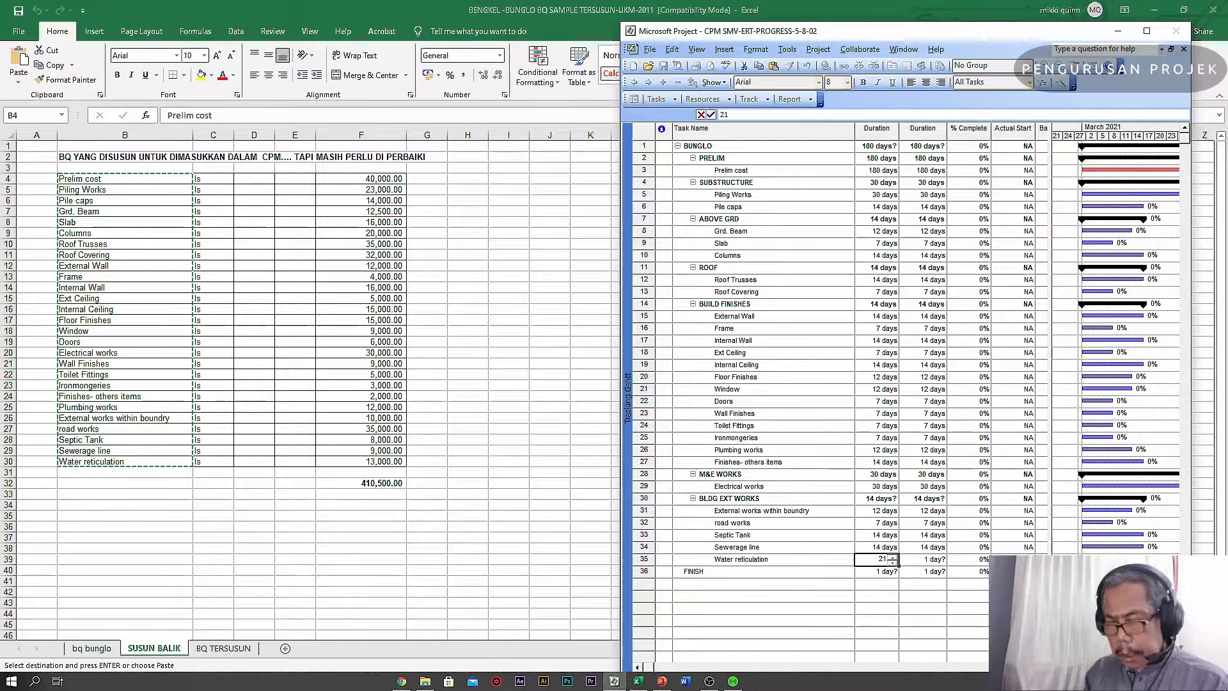
pyautogui.click(881, 571)
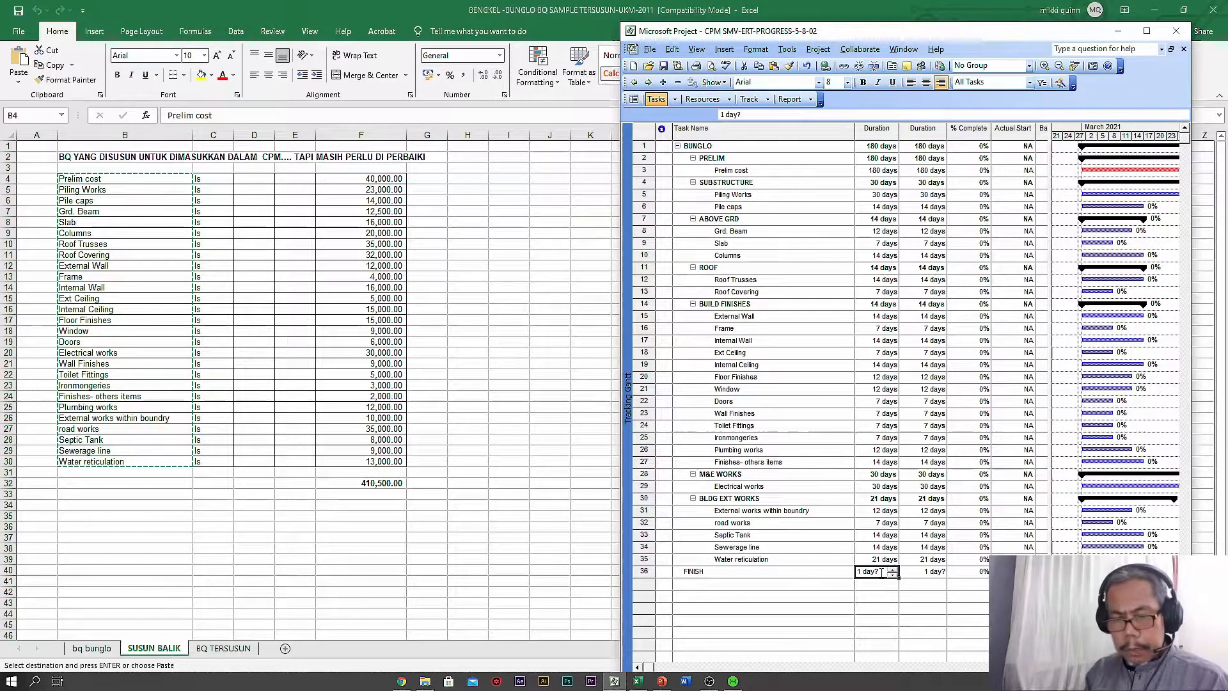